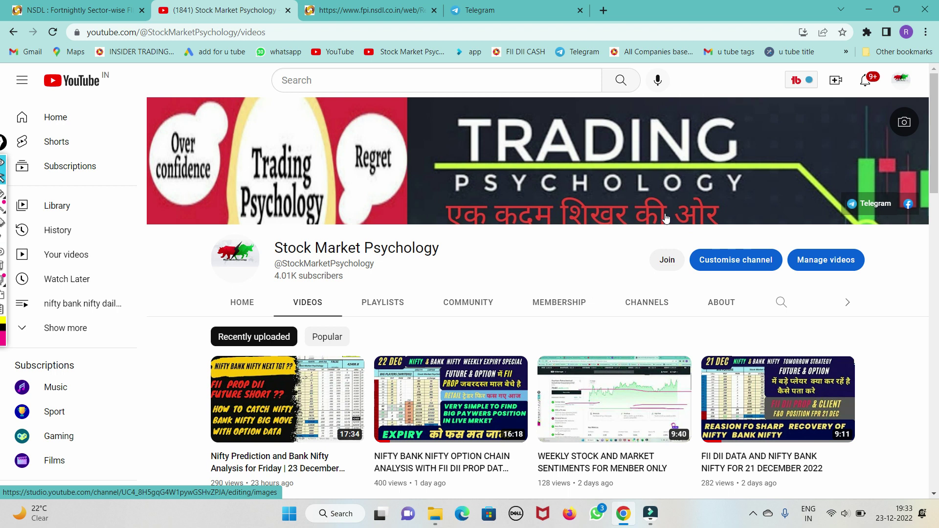
Open the NSDL fortnightly sector-wise report, circle the AUC November 30 and Net Investment November 16-30, 2022 headings with the pen, and clear the marks
click(105, 14)
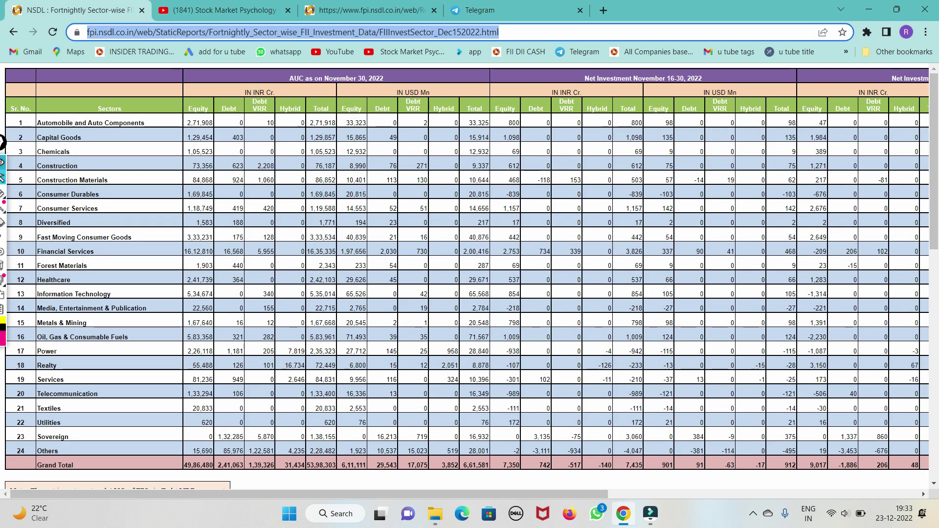
click(12, 163)
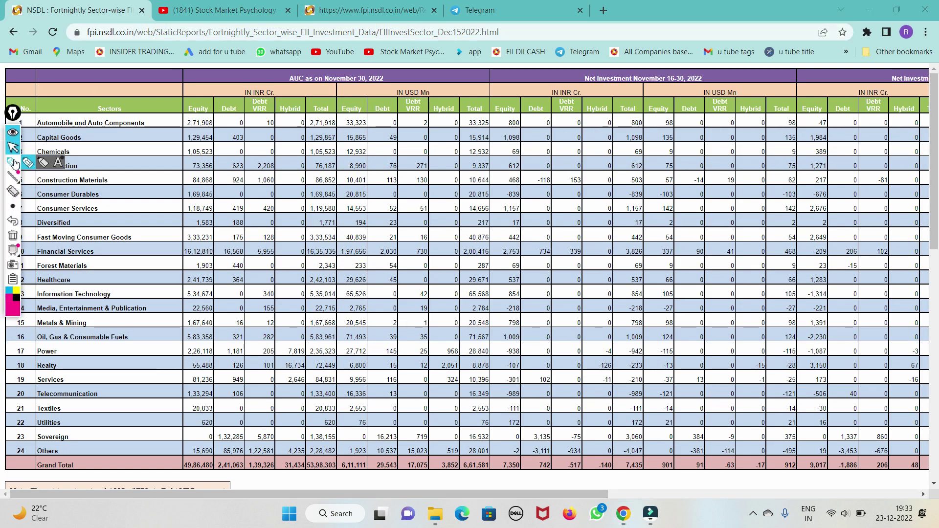
mouse_move(423, 70)
mouse_down()
mouse_move(291, 81)
mouse_move(355, 89)
mouse_move(385, 80)
mouse_move(342, 85)
mouse_move(391, 49)
mouse_up()
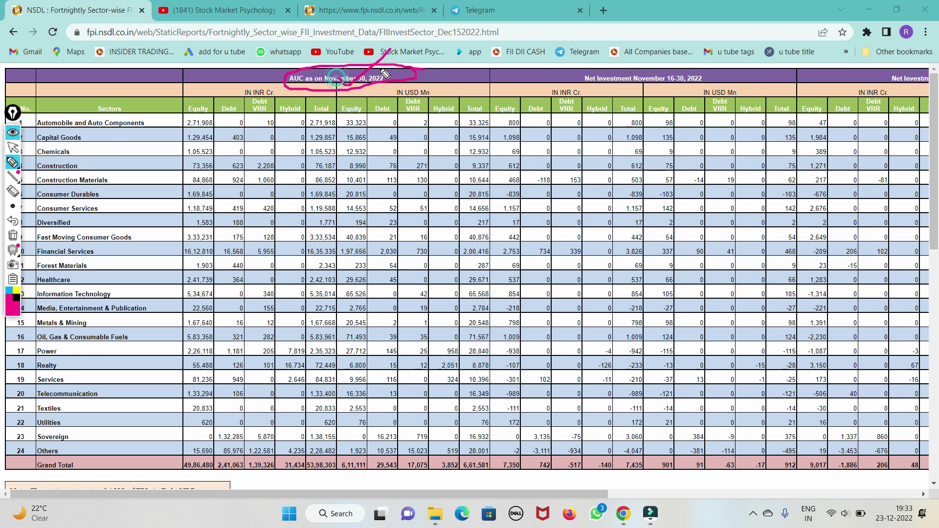
mouse_move(712, 69)
mouse_down()
mouse_move(599, 61)
mouse_move(580, 91)
mouse_move(686, 92)
mouse_move(702, 78)
mouse_up()
click(13, 251)
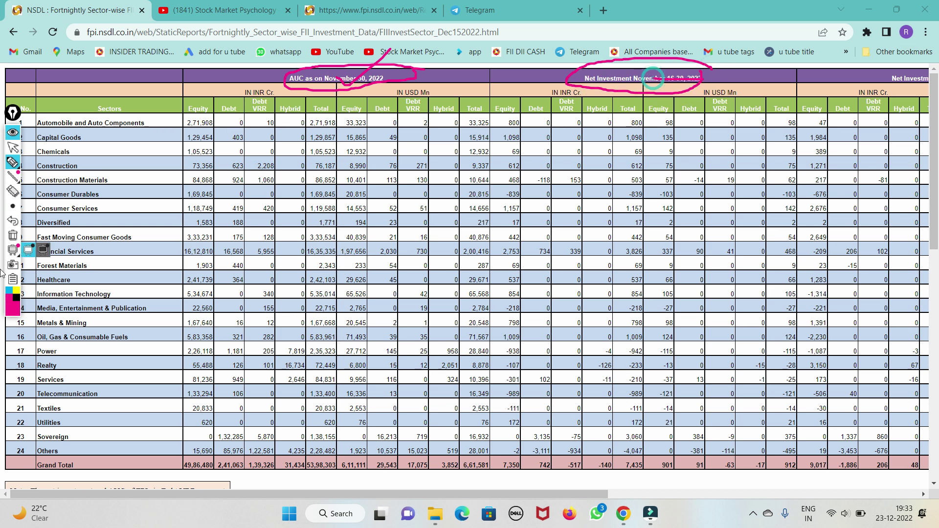
click(13, 236)
click(13, 148)
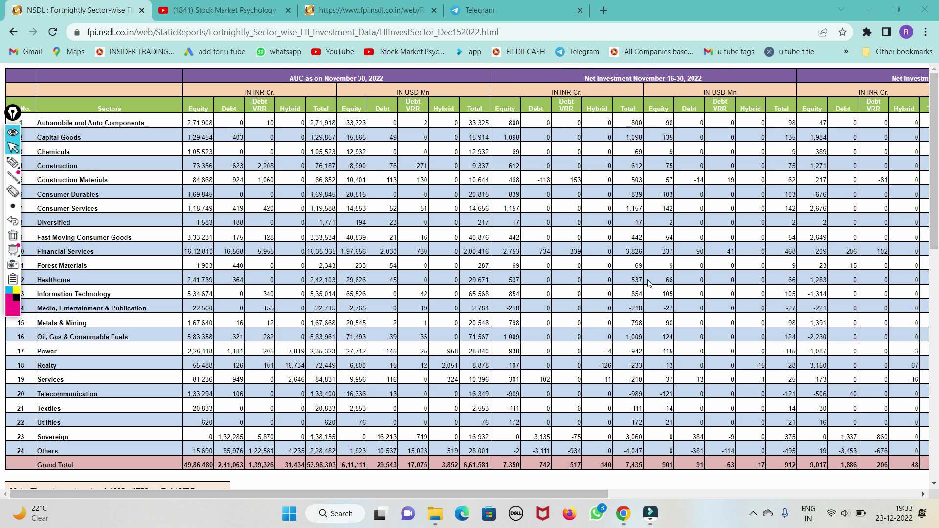
Mark the Net Investment December 01-15, 2022 heading in the report with the pen, and clear the mark
click(922, 494)
click(923, 494)
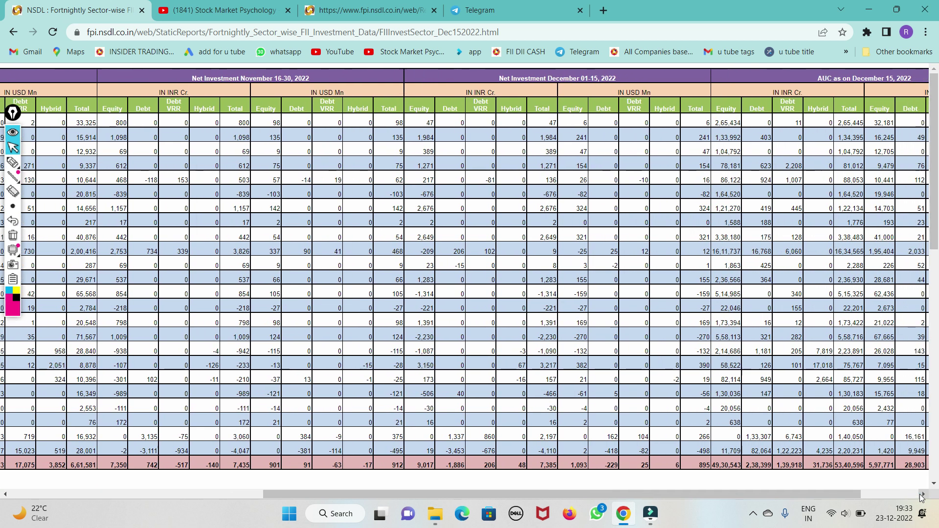
click(12, 162)
mouse_move(577, 76)
mouse_down()
mouse_move(537, 60)
mouse_move(440, 68)
mouse_move(457, 102)
mouse_move(534, 104)
mouse_move(577, 91)
mouse_move(489, 81)
mouse_move(406, 93)
mouse_move(468, 85)
mouse_move(418, 90)
mouse_move(453, 95)
mouse_up()
click(12, 235)
Outline the INR Cr. and USD Mn column groups under Net Investment December 01-15, 2022 with the pen, and erase the outlines
mouse_move(658, 96)
mouse_down()
mouse_move(553, 80)
mouse_move(631, 102)
mouse_move(654, 88)
mouse_up()
mouse_move(356, 101)
mouse_down()
mouse_move(494, 93)
mouse_move(510, 154)
mouse_move(511, 306)
mouse_move(504, 428)
mouse_move(474, 471)
mouse_move(432, 410)
mouse_move(442, 361)
mouse_up()
mouse_move(633, 95)
mouse_down()
mouse_move(577, 90)
mouse_move(521, 191)
mouse_move(543, 401)
mouse_move(628, 451)
mouse_move(661, 416)
mouse_move(642, 243)
mouse_move(650, 135)
mouse_move(638, 98)
mouse_up()
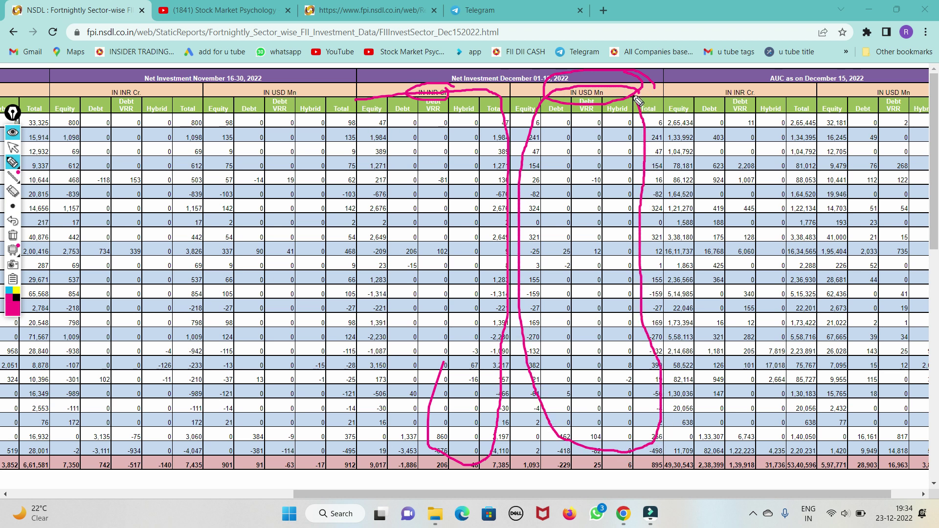
click(12, 236)
Underline the sector rows at the December 01-15, 2022 INR equity column with pen strokes, and clear all the strokes
drag(20, 120, 434, 127)
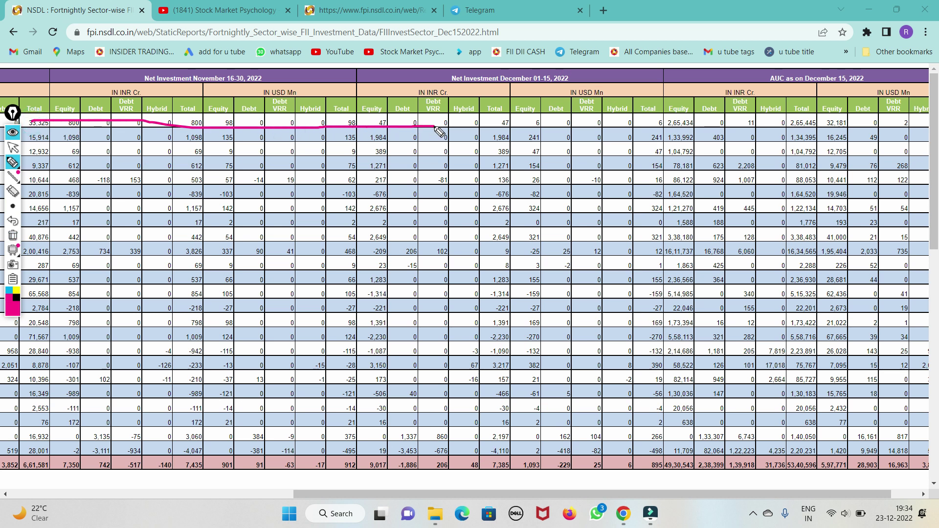
drag(294, 132, 424, 132)
mouse_move(281, 147)
mouse_down()
mouse_move(426, 148)
mouse_move(347, 174)
mouse_move(413, 201)
mouse_up()
drag(345, 208, 421, 208)
mouse_move(344, 229)
mouse_down()
mouse_move(417, 229)
mouse_move(415, 241)
mouse_up()
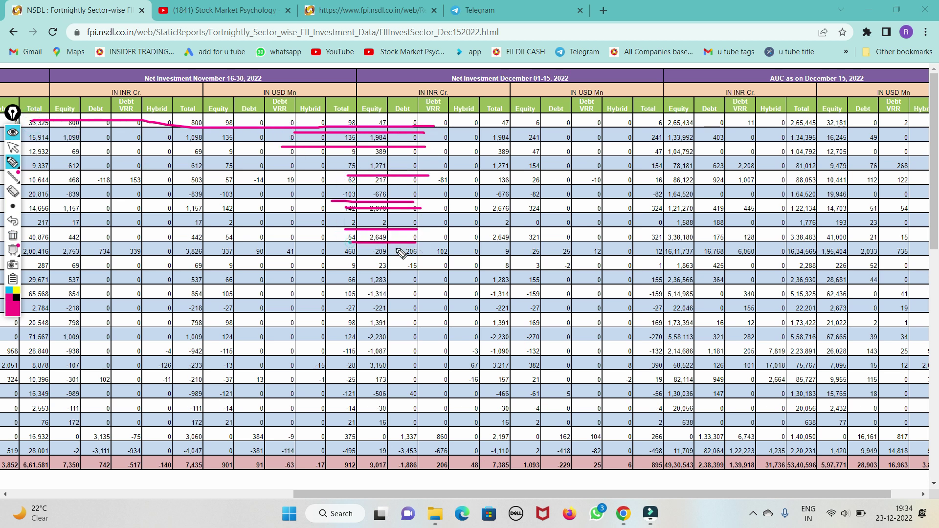
mouse_move(358, 269)
mouse_down()
mouse_move(409, 270)
mouse_move(419, 292)
mouse_up()
drag(351, 307, 435, 317)
drag(369, 342, 447, 351)
drag(364, 365, 477, 368)
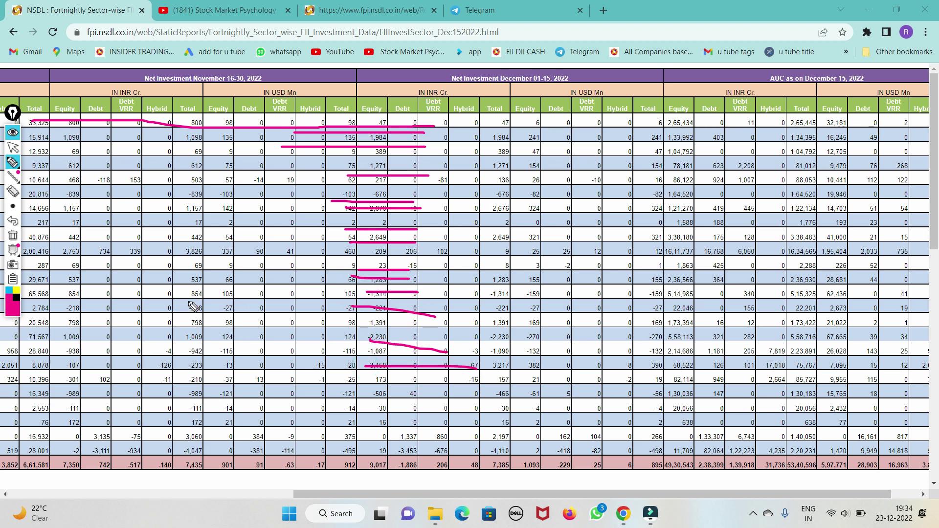
click(13, 235)
click(12, 148)
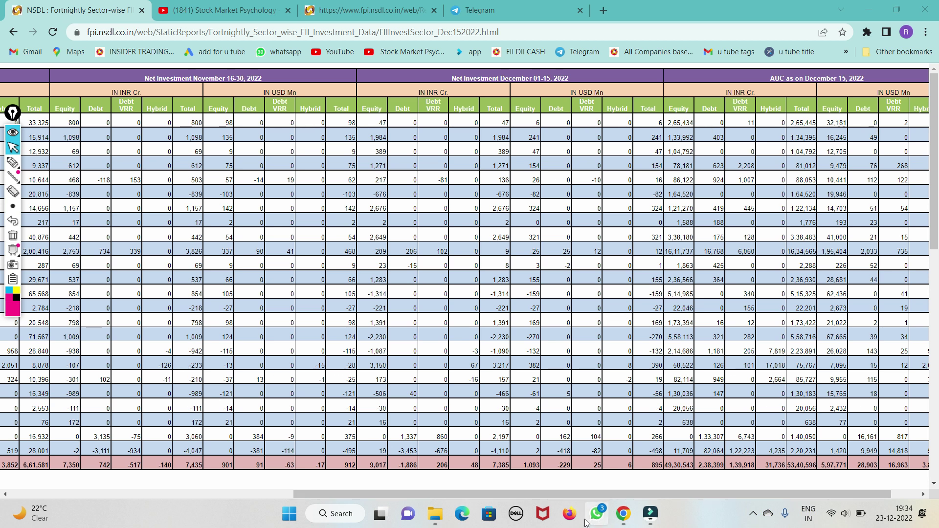
Switch to the stock selection workbook in Excel and show the FPI ANALYSIS sheet
click(429, 514)
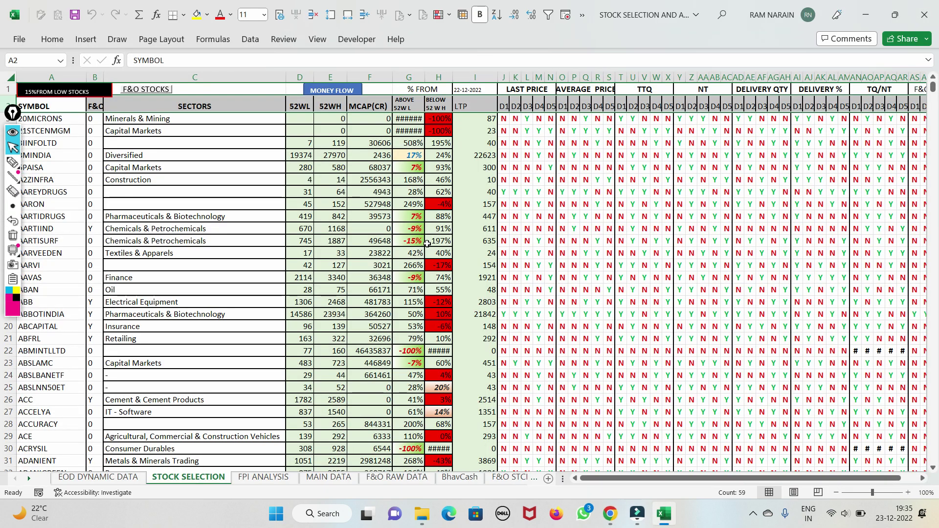
click(90, 483)
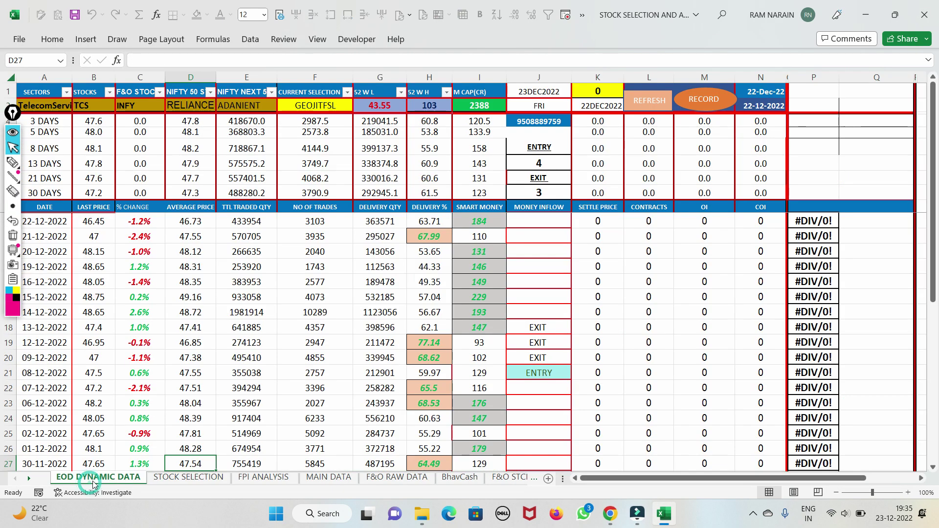
click(29, 478)
click(28, 478)
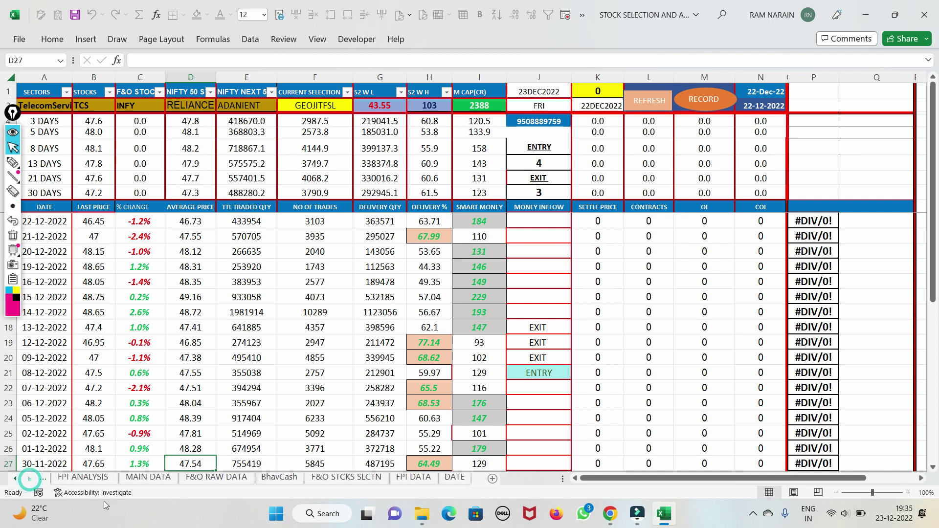
click(82, 477)
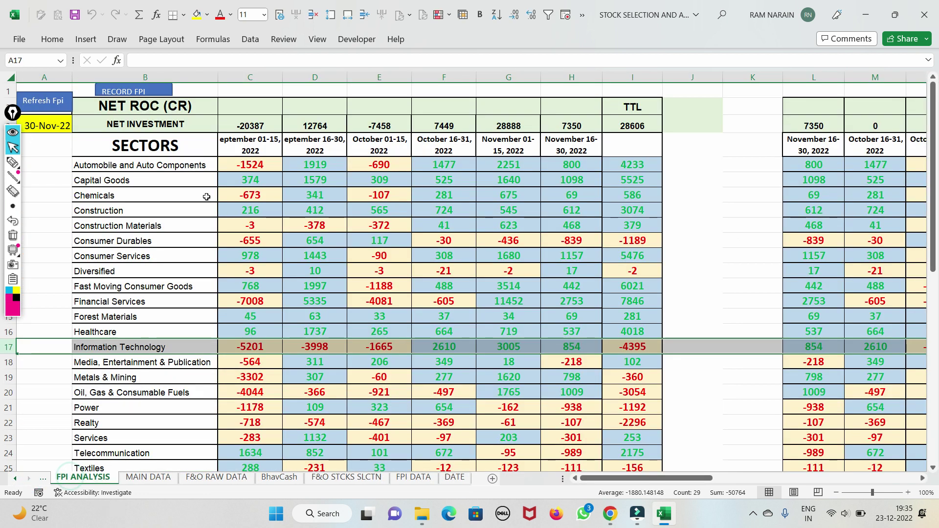
Move the annotation toolbar clear of the Refresh Fpi button and the date in cell A3
click(16, 121)
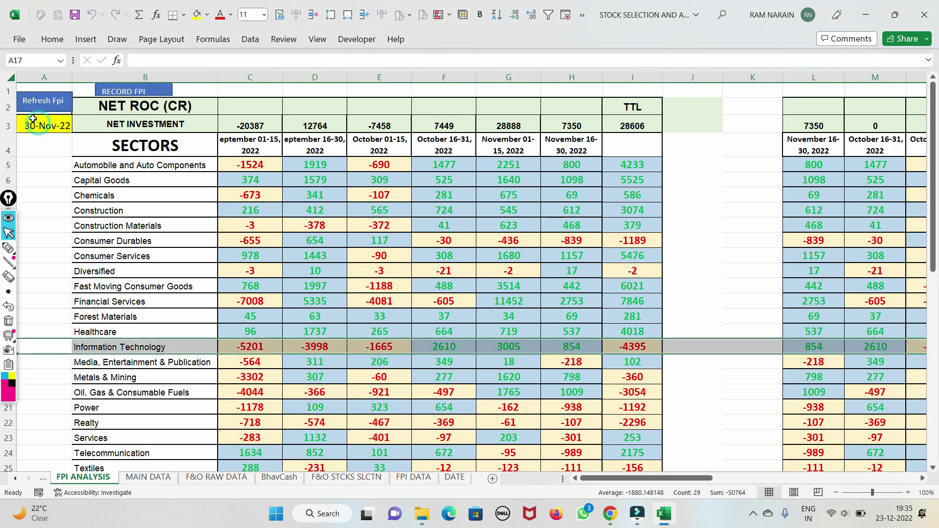
click(29, 165)
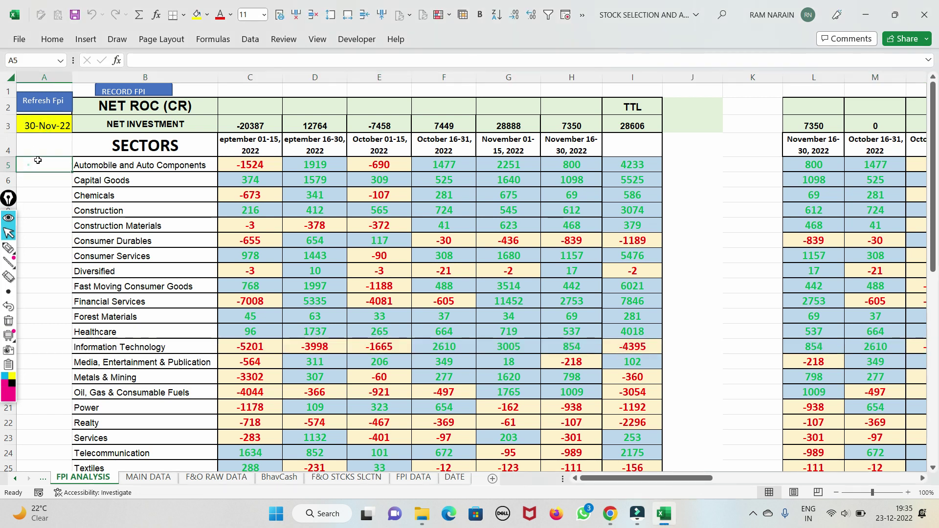
Circle the six fortnight headings from September 01-15 to November 16-30, 2022 with the pen, and clear the circles
click(8, 248)
mouse_move(270, 133)
mouse_down()
mouse_move(233, 148)
mouse_move(285, 136)
mouse_up()
mouse_move(341, 140)
mouse_down()
mouse_move(327, 152)
mouse_move(356, 136)
mouse_up()
mouse_move(411, 147)
mouse_down()
mouse_move(367, 143)
mouse_move(410, 148)
mouse_up()
mouse_move(475, 142)
mouse_down()
mouse_move(440, 154)
mouse_move(463, 144)
mouse_up()
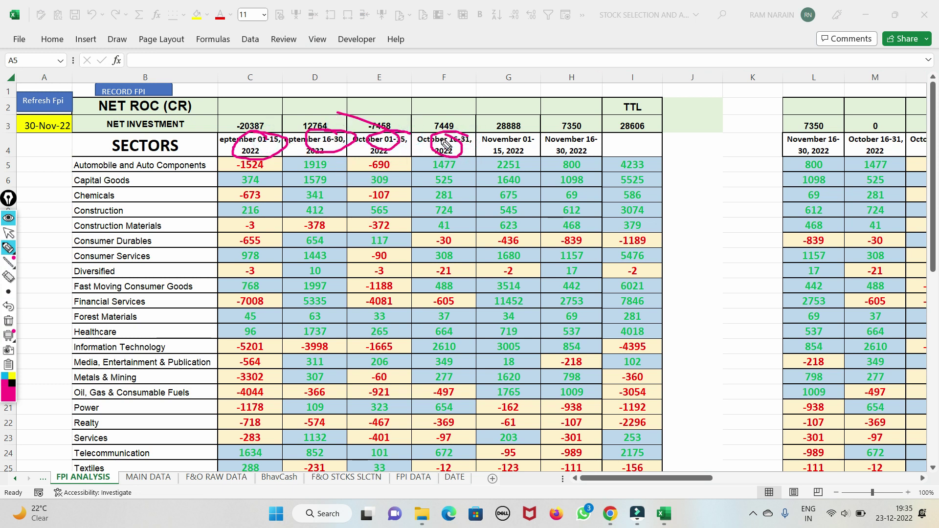
mouse_move(536, 139)
mouse_down()
mouse_move(499, 141)
mouse_move(526, 144)
mouse_up()
mouse_move(609, 135)
mouse_down()
mouse_move(560, 154)
mouse_move(600, 142)
mouse_up()
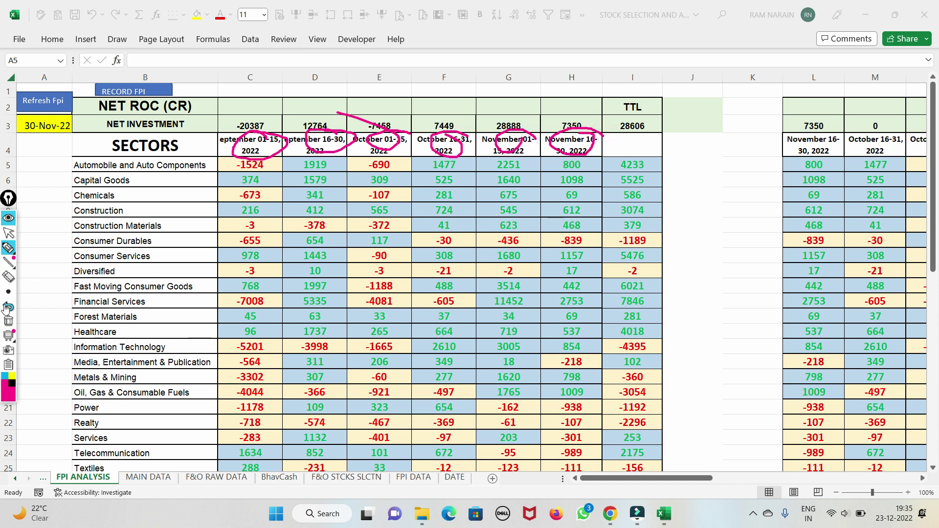
click(9, 321)
click(9, 233)
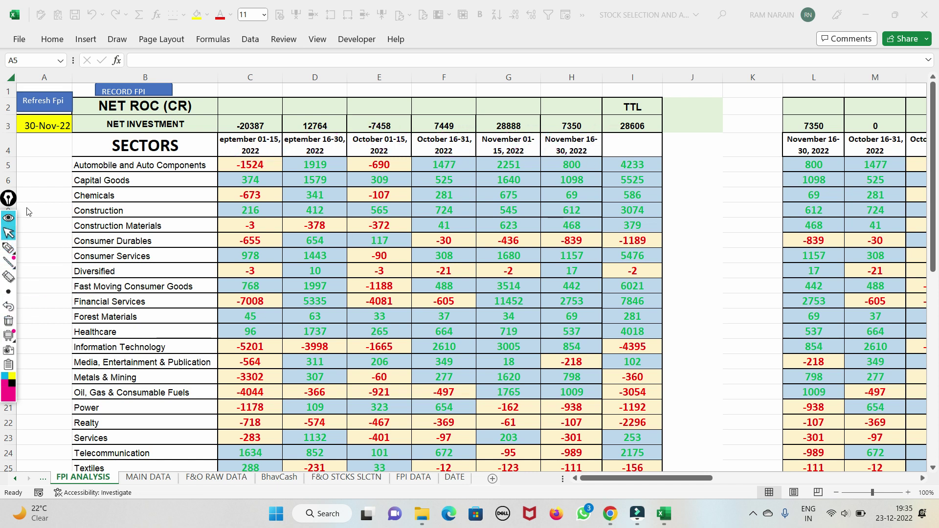
Set the date in cell A3 to 15-Dec-22 and refresh the FPI data, confirming the refresh
click(51, 126)
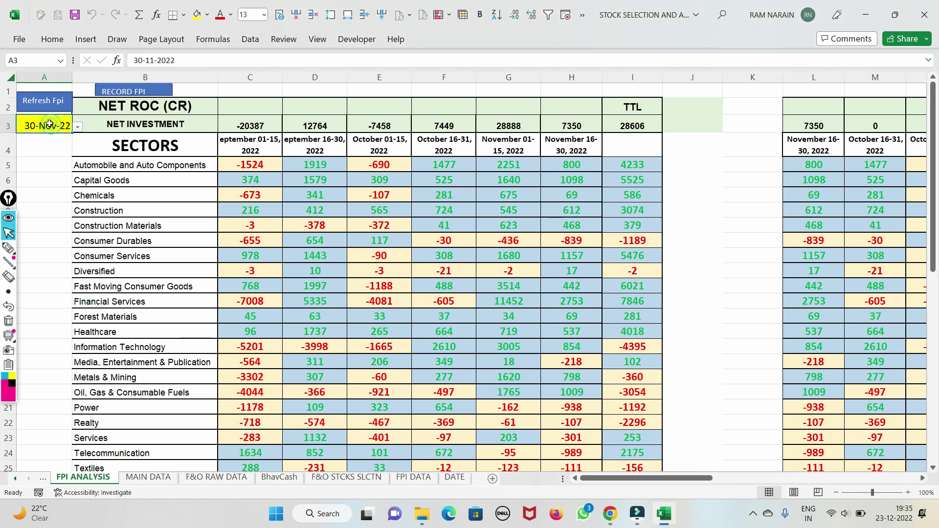
click(77, 127)
scroll(75, 195, down, 2)
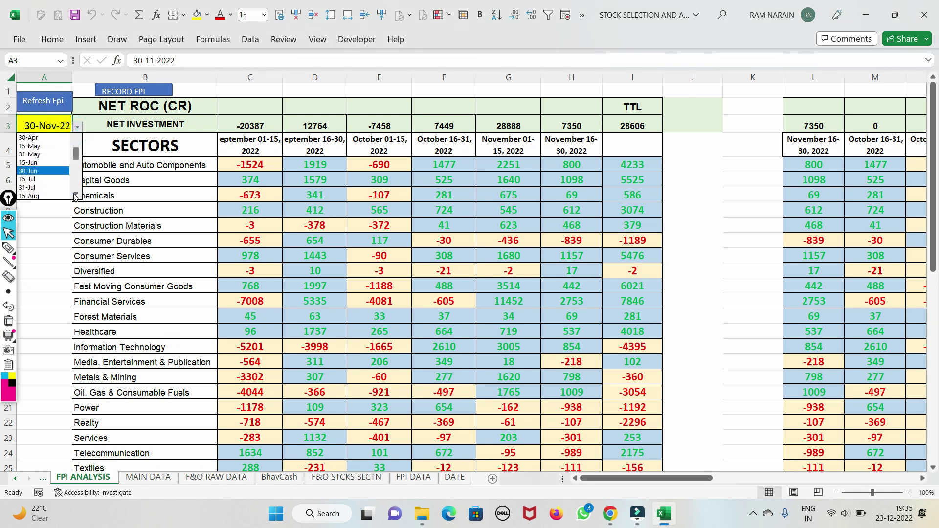
scroll(75, 196, down, 5)
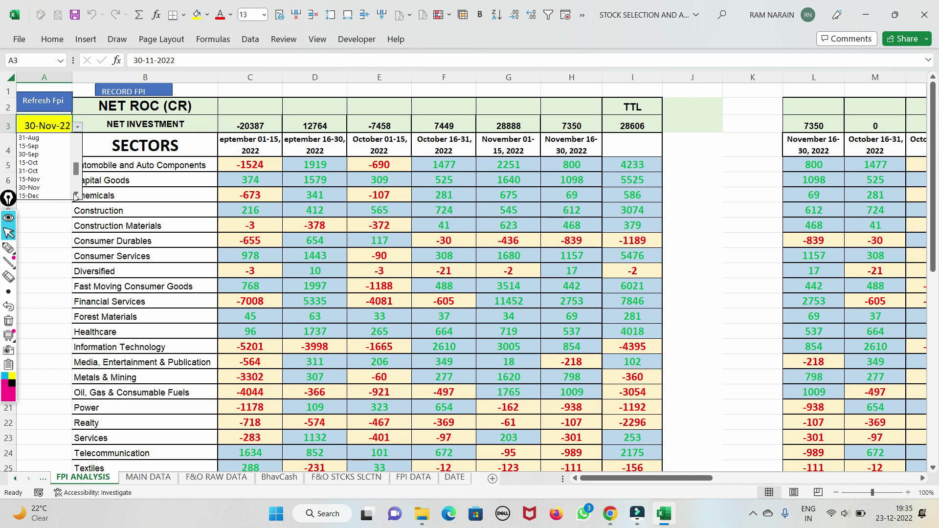
click(28, 179)
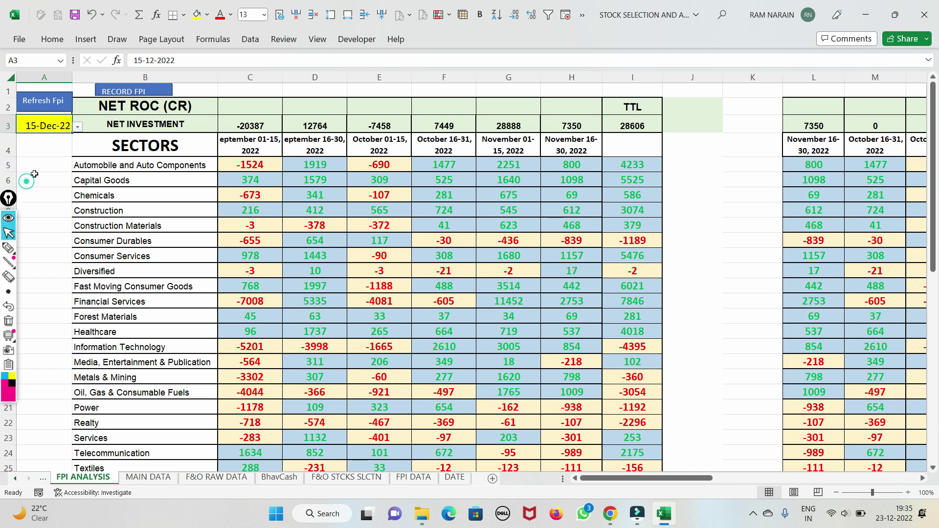
click(31, 105)
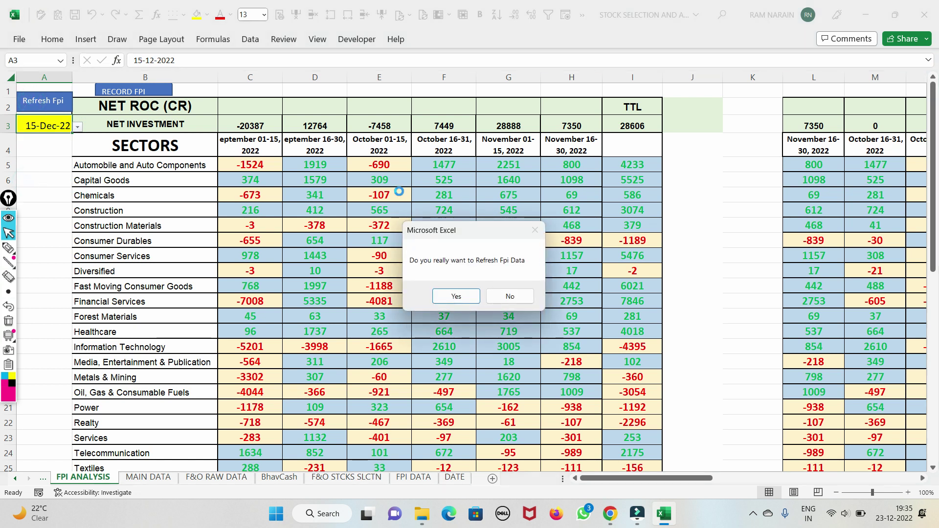
click(451, 297)
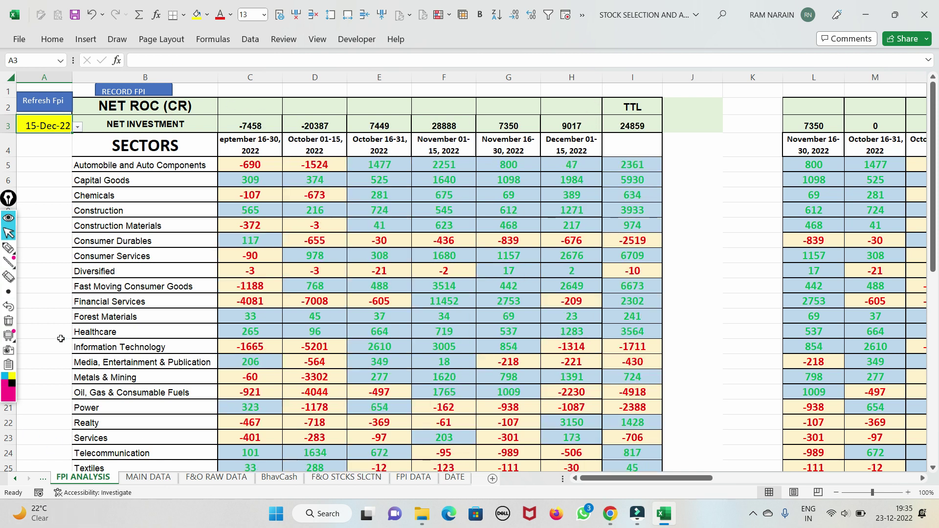
Circle the six fortnight headings from September 16-30 to December 01-15, 2022 with the pen, and clear the circles
click(9, 248)
mouse_move(283, 133)
mouse_down()
mouse_move(261, 130)
mouse_move(281, 147)
mouse_move(277, 133)
mouse_up()
mouse_move(337, 133)
mouse_down()
mouse_move(314, 155)
mouse_move(337, 134)
mouse_up()
mouse_move(411, 140)
mouse_down()
mouse_move(375, 156)
mouse_move(408, 135)
mouse_up()
drag(341, 113, 363, 123)
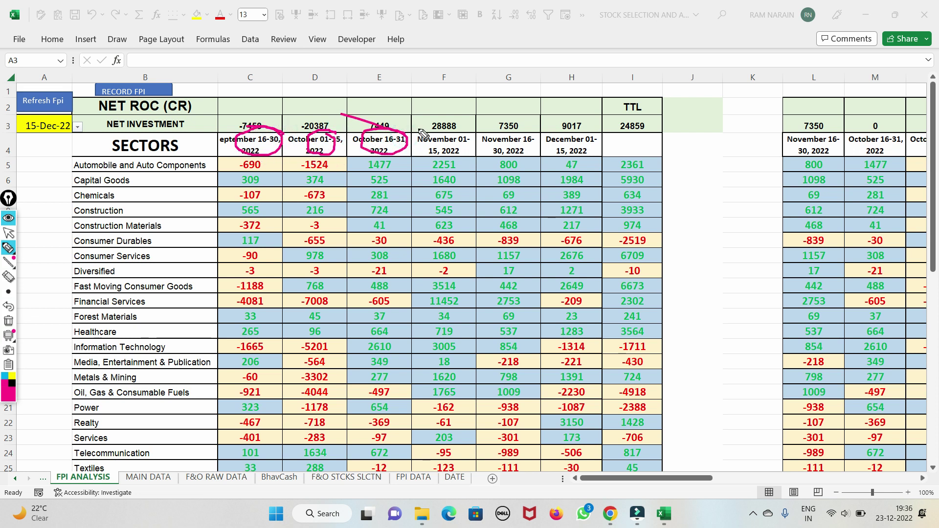
mouse_move(467, 137)
mouse_down()
mouse_move(440, 156)
mouse_move(473, 132)
mouse_up()
mouse_move(534, 142)
mouse_down()
mouse_move(504, 146)
mouse_move(584, 134)
mouse_up()
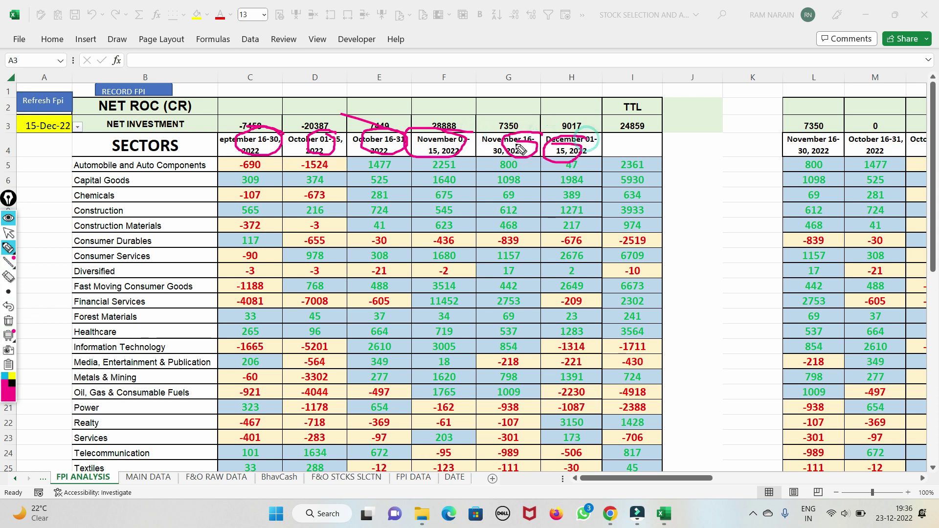
click(8, 321)
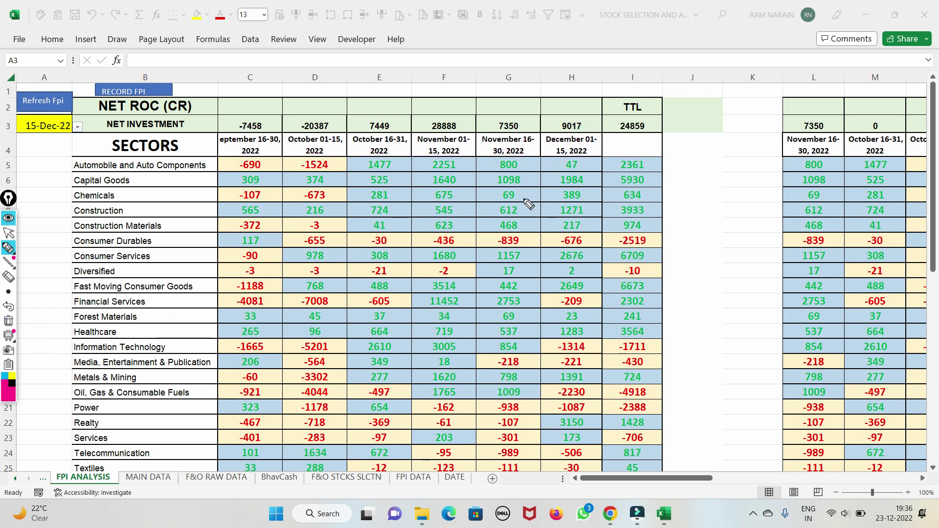
Tick the December 01-15, 2022 heading with the pen and record the refreshed FPI data in the history table
drag(553, 144, 614, 123)
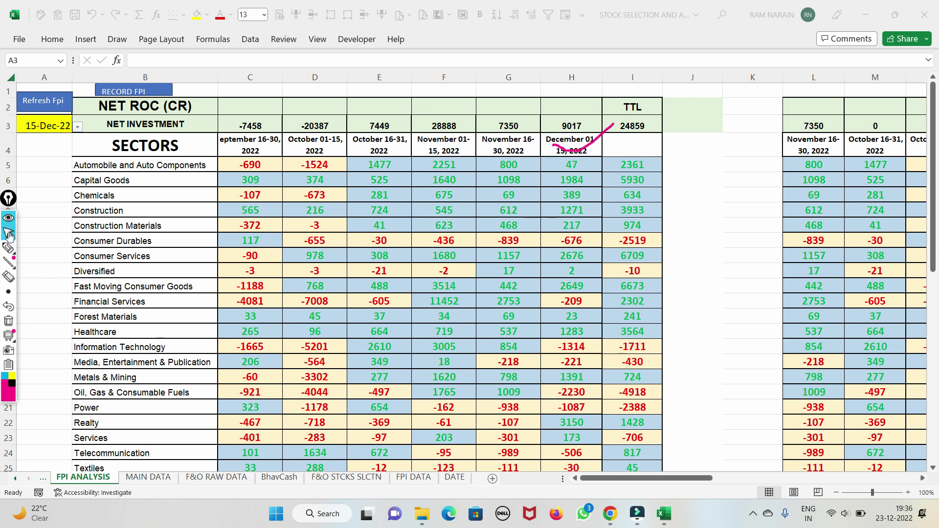
click(131, 93)
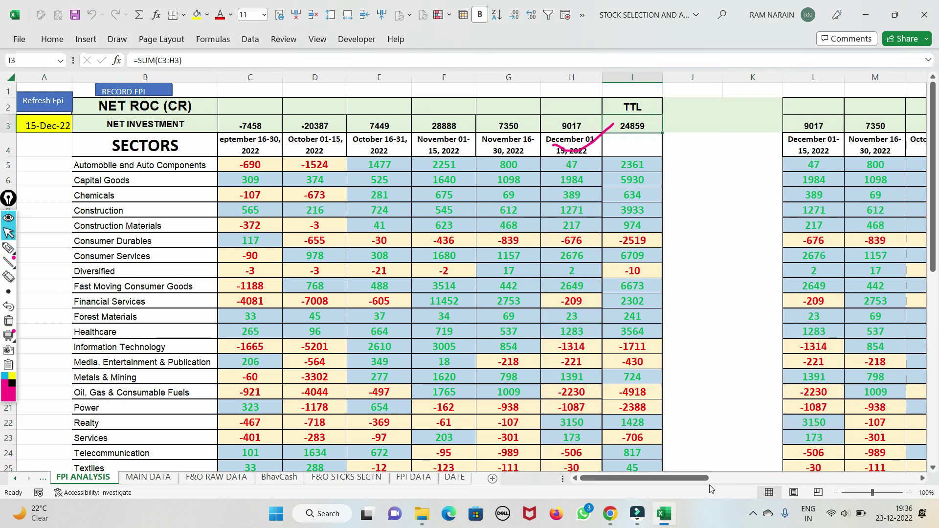
Examine the recorded fortnightly net investment history across the sheet's columns, and clear the pen tick
drag(704, 480, 937, 458)
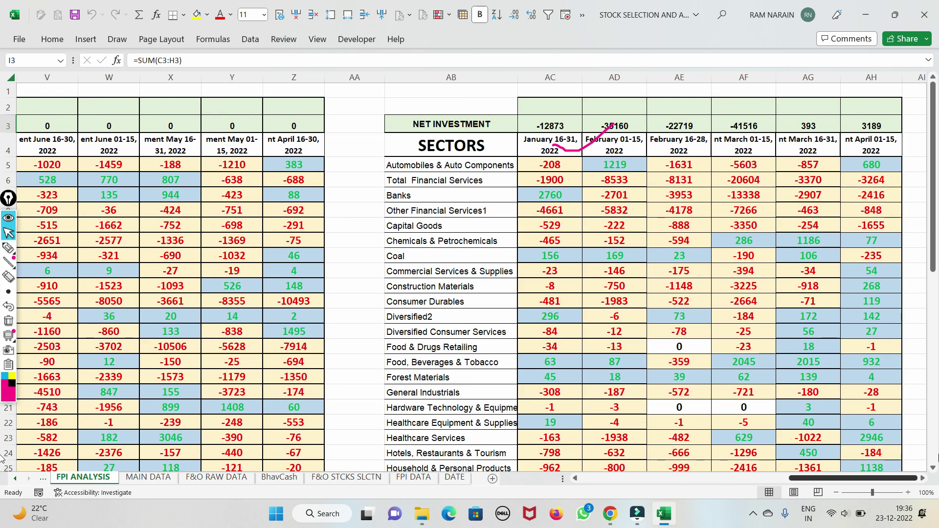
drag(795, 478, 659, 463)
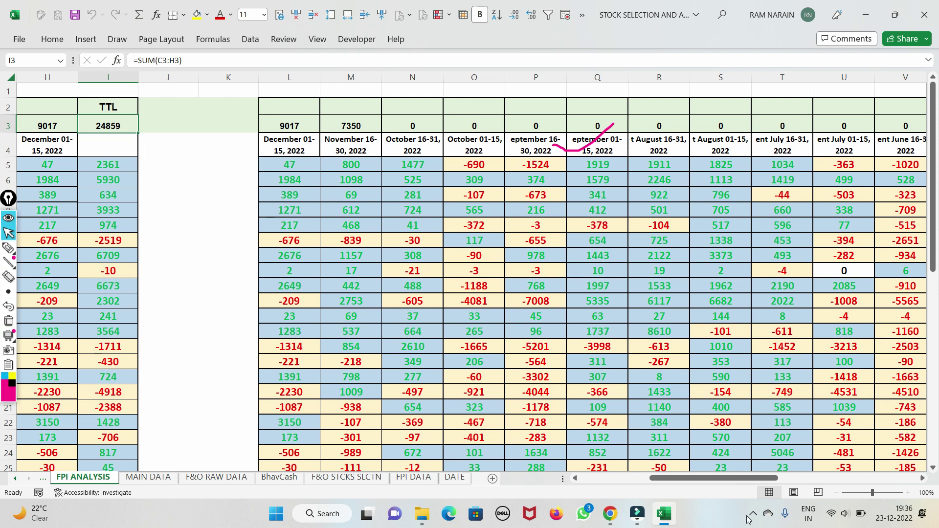
drag(659, 480, 564, 477)
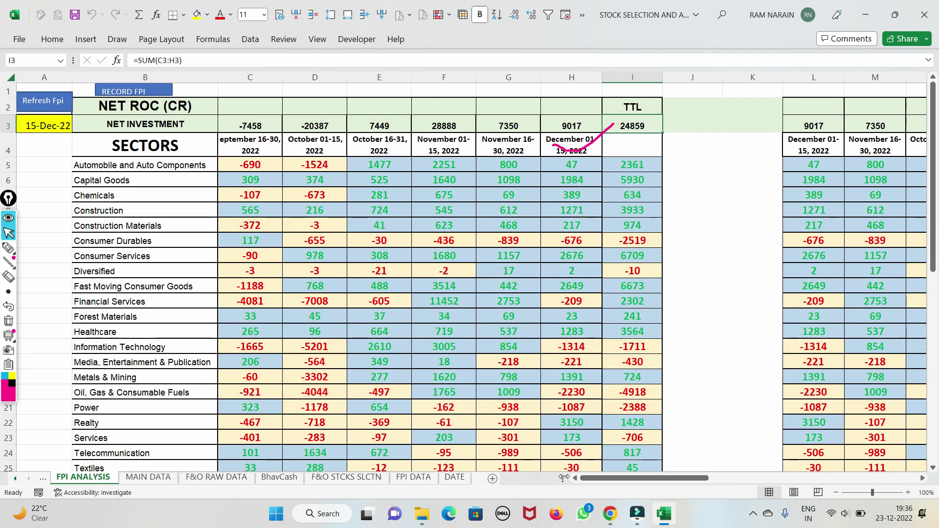
click(8, 321)
Circle the automobile, capital goods, construction, consumer services and fast moving consumer goods totals in the TTL column with the pen, and clear all marks
mouse_move(12, 289)
click(8, 248)
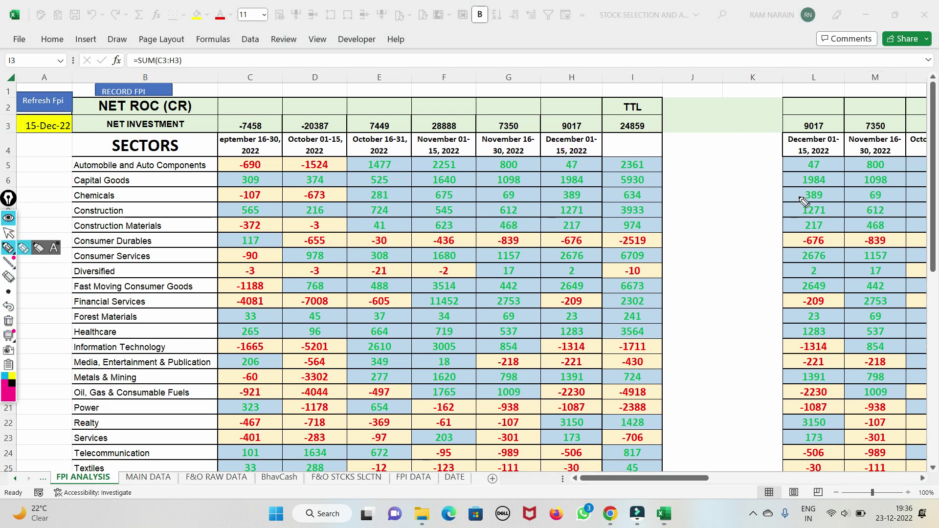
drag(126, 170, 231, 152)
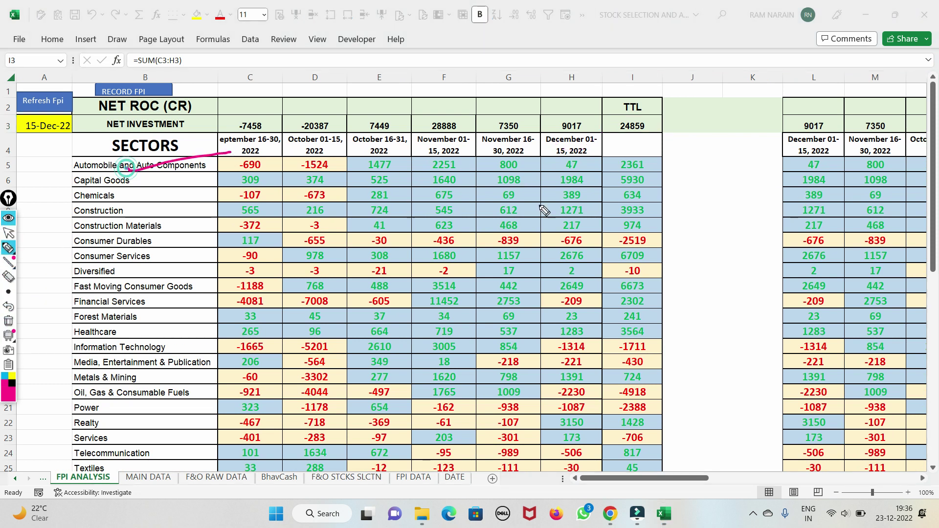
mouse_move(665, 177)
mouse_down()
mouse_move(636, 154)
mouse_move(617, 180)
mouse_move(655, 160)
mouse_up()
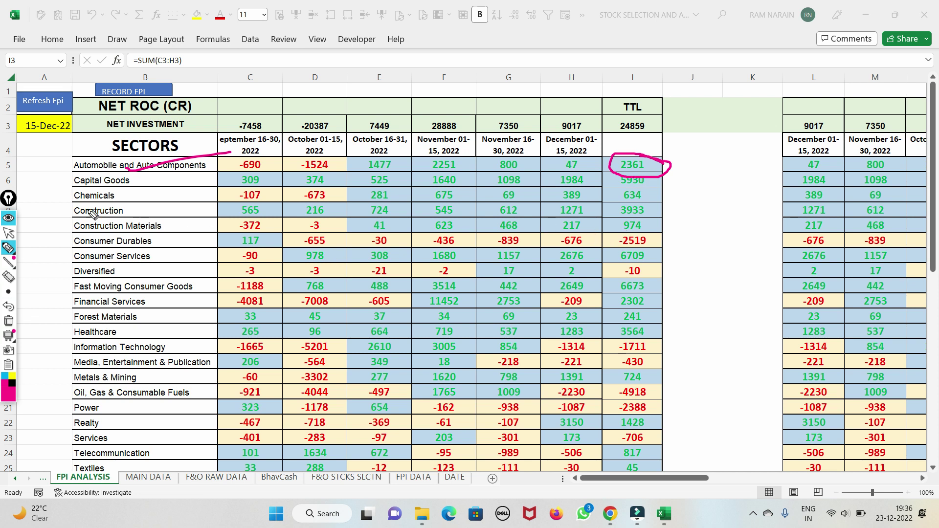
drag(63, 182, 201, 184)
mouse_move(658, 170)
mouse_down()
mouse_move(631, 169)
mouse_move(653, 162)
mouse_up()
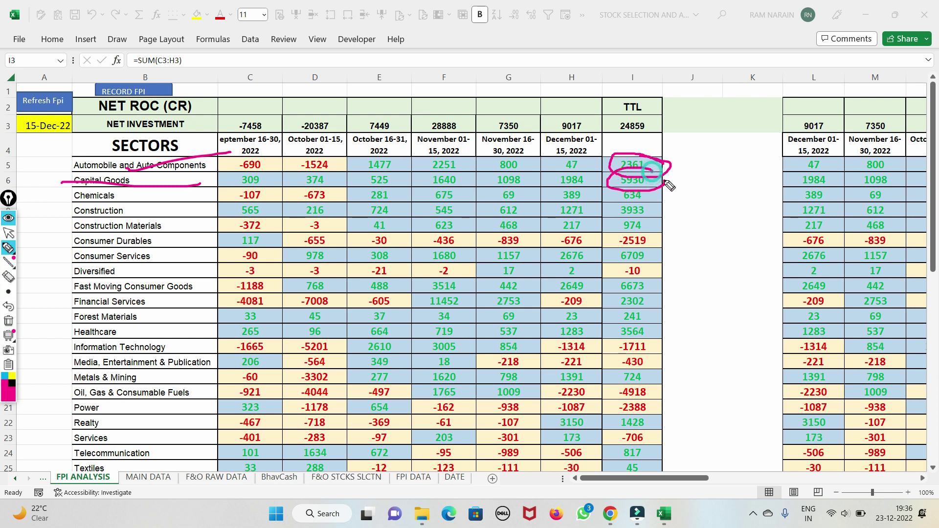
mouse_move(658, 208)
mouse_down()
mouse_move(614, 210)
mouse_move(667, 210)
mouse_move(655, 201)
mouse_up()
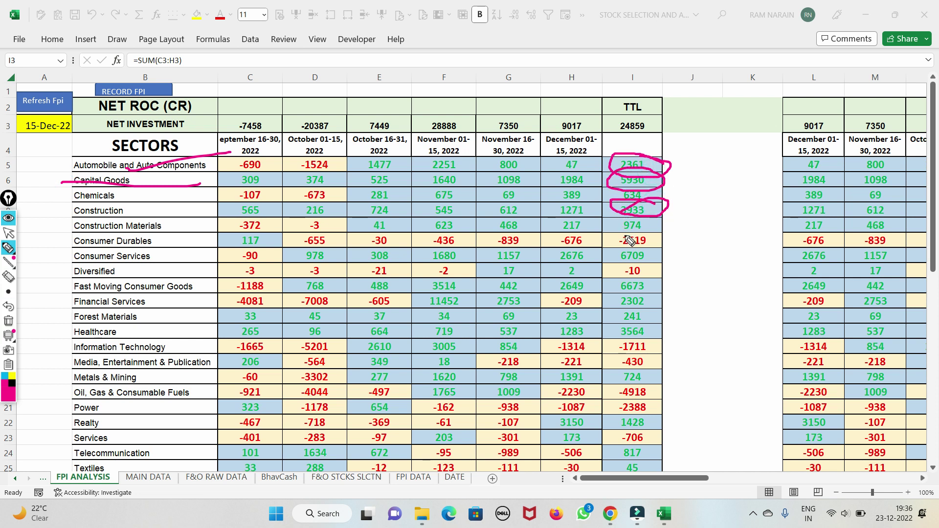
mouse_move(653, 254)
mouse_down()
mouse_move(607, 264)
mouse_move(572, 248)
mouse_up()
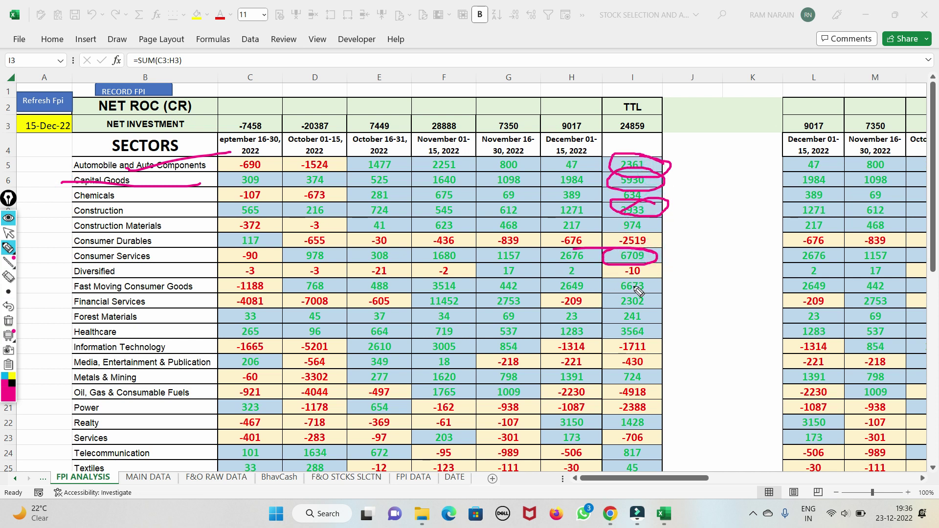
mouse_move(644, 285)
mouse_down()
mouse_move(636, 274)
mouse_move(651, 277)
mouse_up()
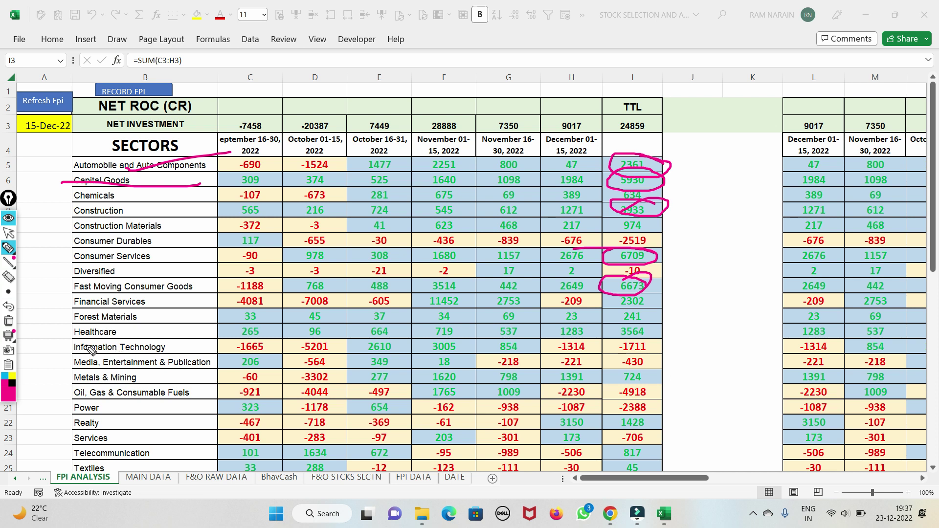
click(9, 322)
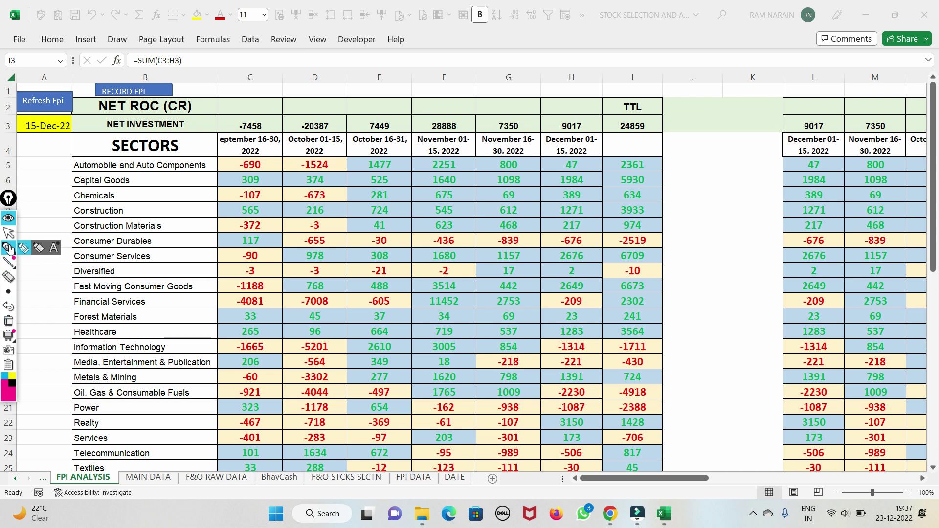
Circle the automobile sector's four fortnightly figures from October 16-31 to December 01-15, 2022 with the pen, and clear the circles
mouse_move(410, 161)
mouse_down()
mouse_move(379, 155)
mouse_move(386, 159)
mouse_up()
mouse_move(450, 168)
mouse_down()
mouse_move(453, 159)
mouse_move(429, 159)
mouse_up()
mouse_move(524, 159)
mouse_down()
mouse_move(475, 166)
mouse_move(506, 166)
mouse_up()
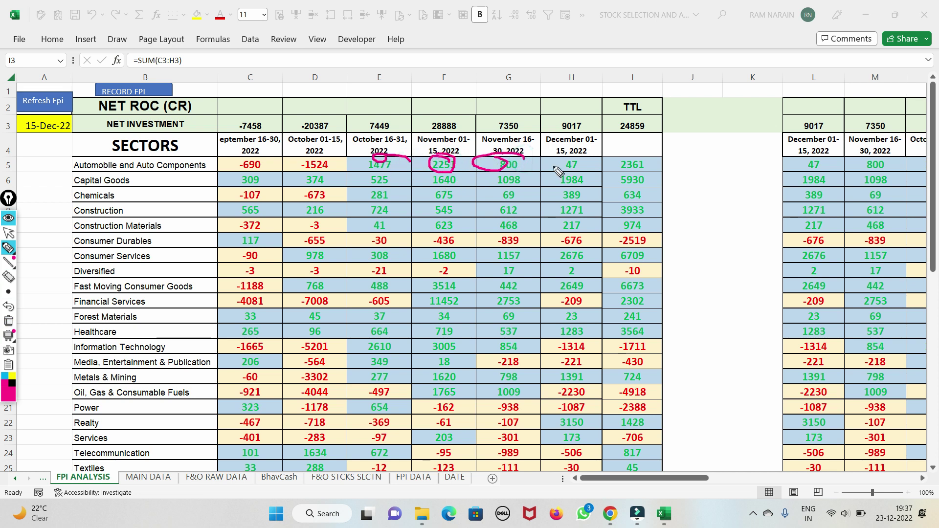
mouse_move(593, 159)
mouse_down()
mouse_move(557, 180)
mouse_move(594, 164)
mouse_up()
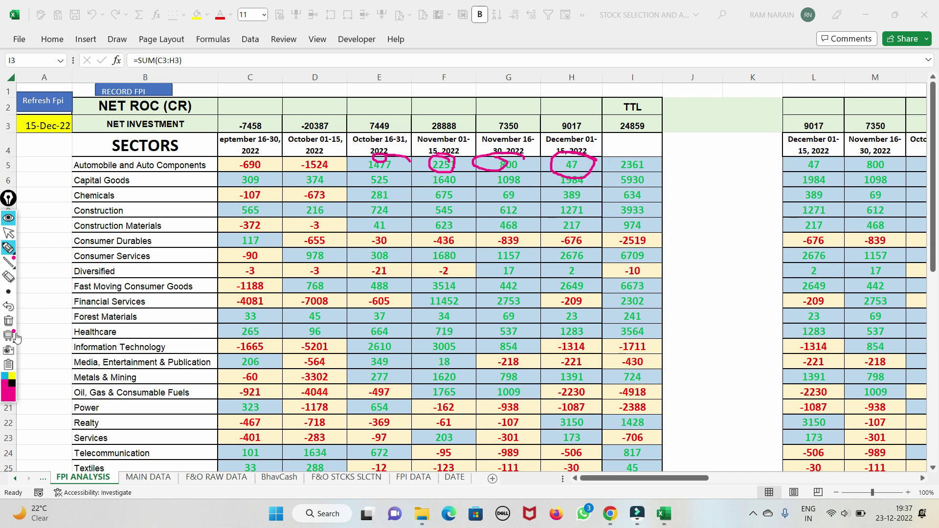
click(8, 321)
Circle the automobile sector's total and its October 16-31 and December 01-15, 2022 figures with the pen, and clear the marks
mouse_move(655, 168)
mouse_down()
mouse_move(628, 157)
mouse_move(651, 175)
mouse_move(657, 161)
mouse_up()
mouse_move(398, 153)
mouse_down()
mouse_move(370, 155)
mouse_move(395, 172)
mouse_move(377, 148)
mouse_up()
mouse_move(599, 156)
mouse_down()
mouse_move(550, 161)
mouse_move(589, 169)
mouse_move(582, 154)
mouse_move(536, 157)
mouse_move(585, 166)
mouse_up()
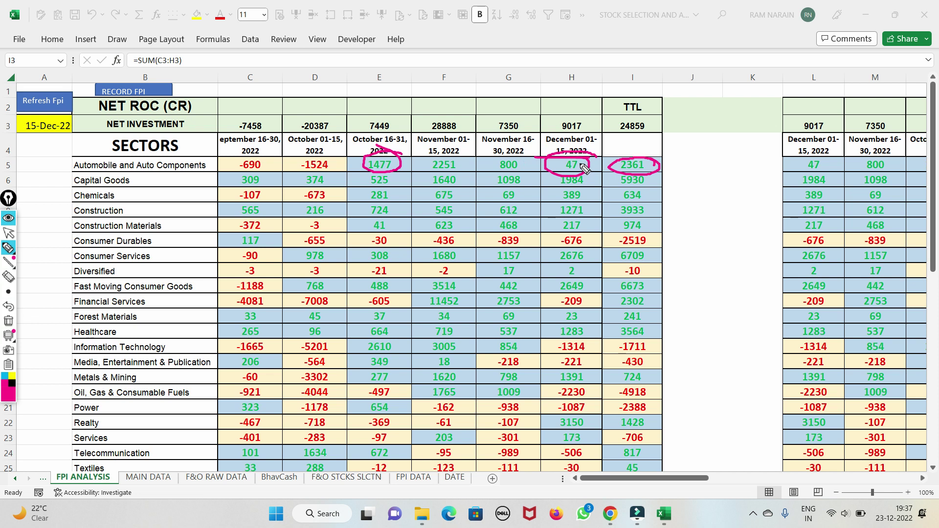
click(8, 321)
Tick the Capital Goods sector and underline its six fortnightly figures with the pen, clear the marks and return to the normal pointer
drag(105, 180, 180, 129)
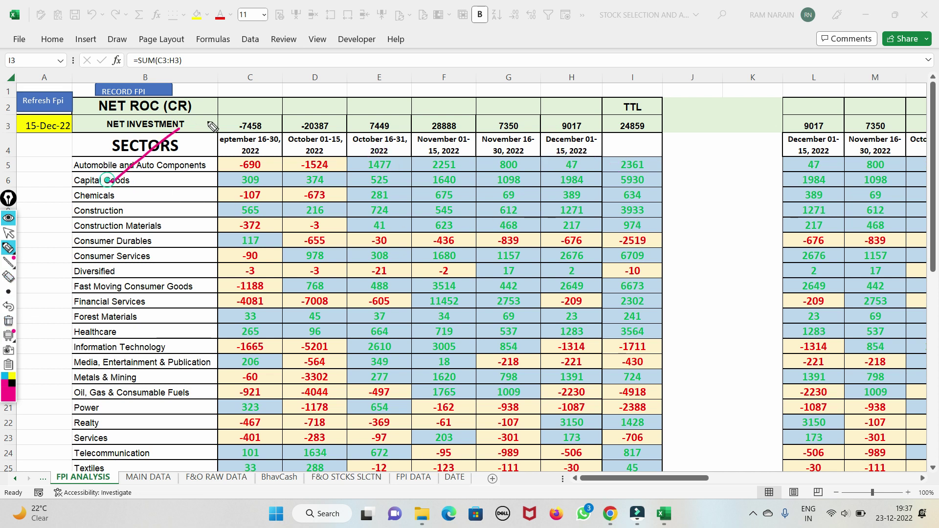
drag(221, 175, 264, 175)
drag(238, 138, 319, 90)
drag(222, 176, 615, 189)
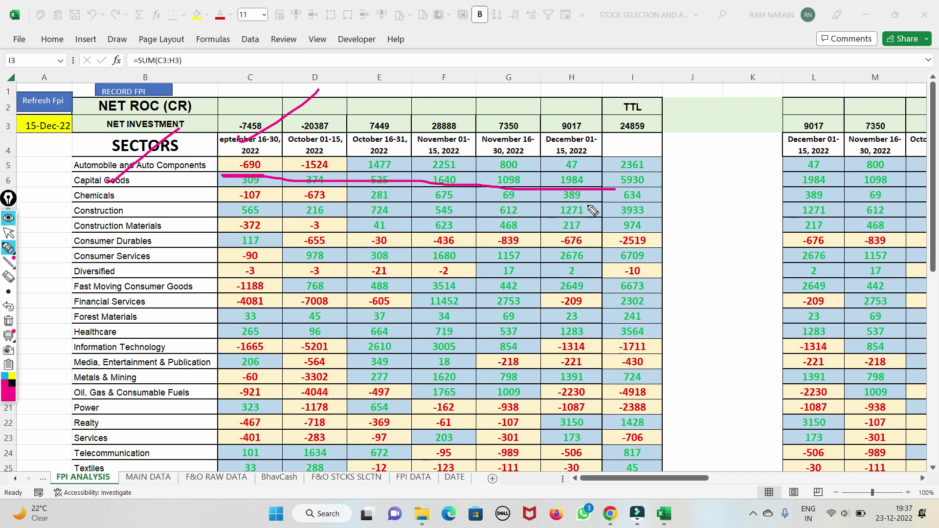
click(8, 321)
click(8, 234)
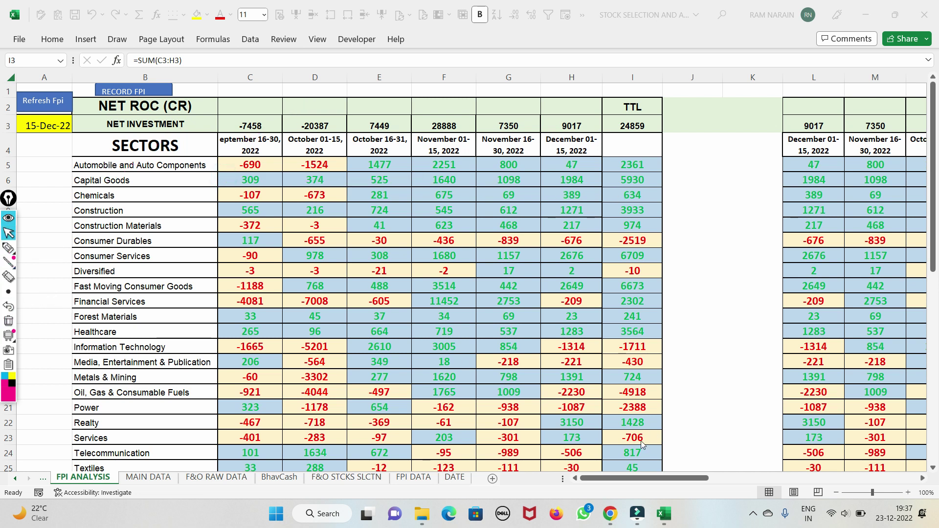
Examine the Capital Goods row of the recorded history from December 01-15 back to May 16-31, 2022, and return to the first columns
scroll(924, 478, right, 6)
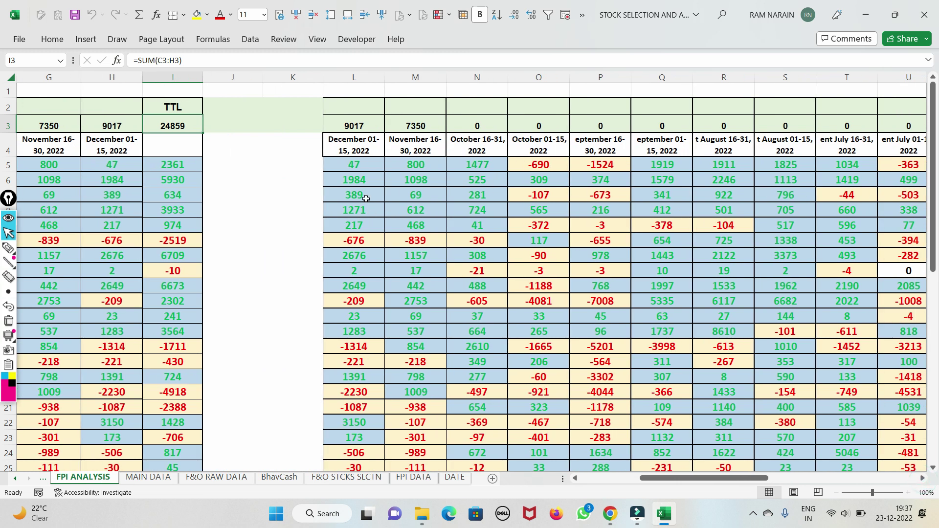
click(349, 181)
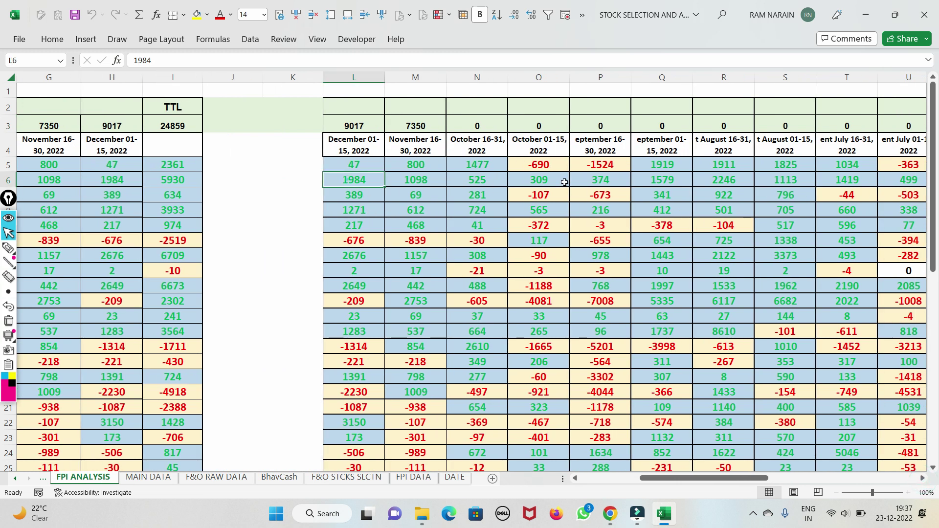
click(904, 180)
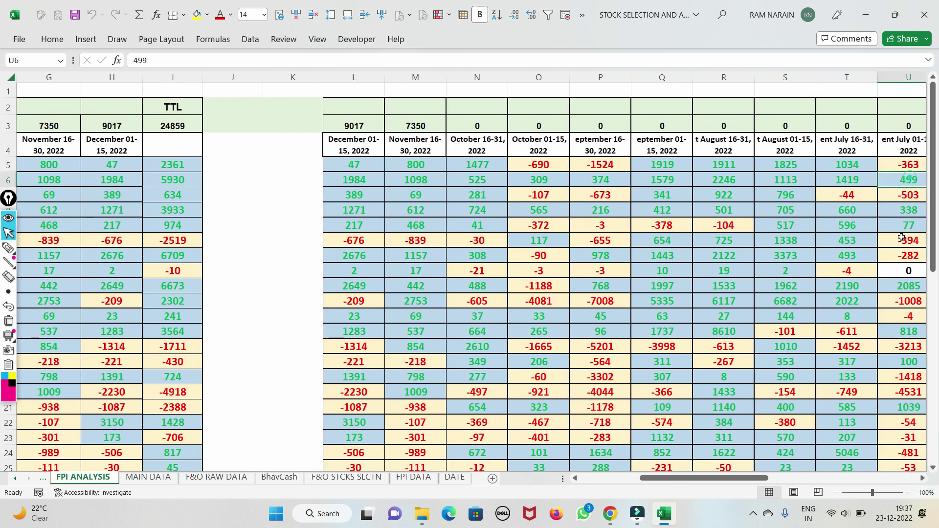
click(922, 478)
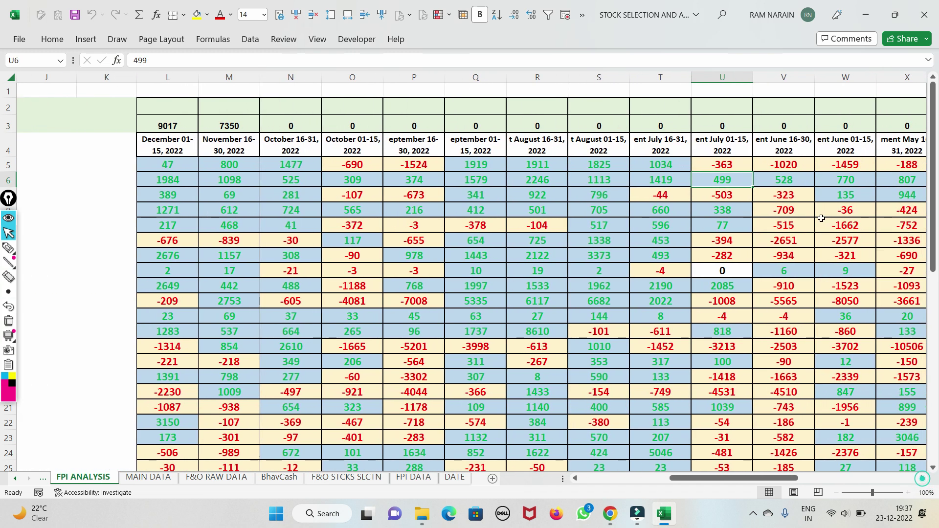
click(831, 180)
click(888, 181)
drag(705, 479, 615, 478)
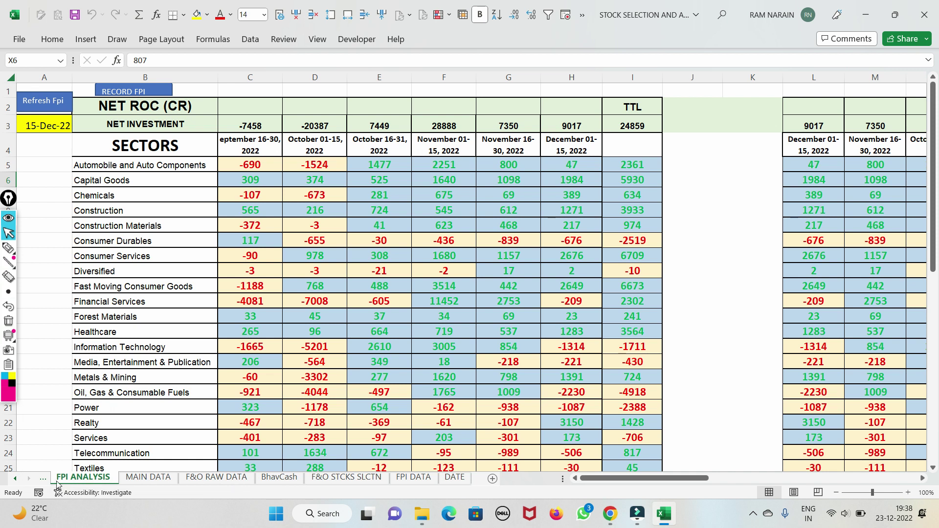
Open the EOD DYNAMIC DATA sheet of the workbook
click(16, 478)
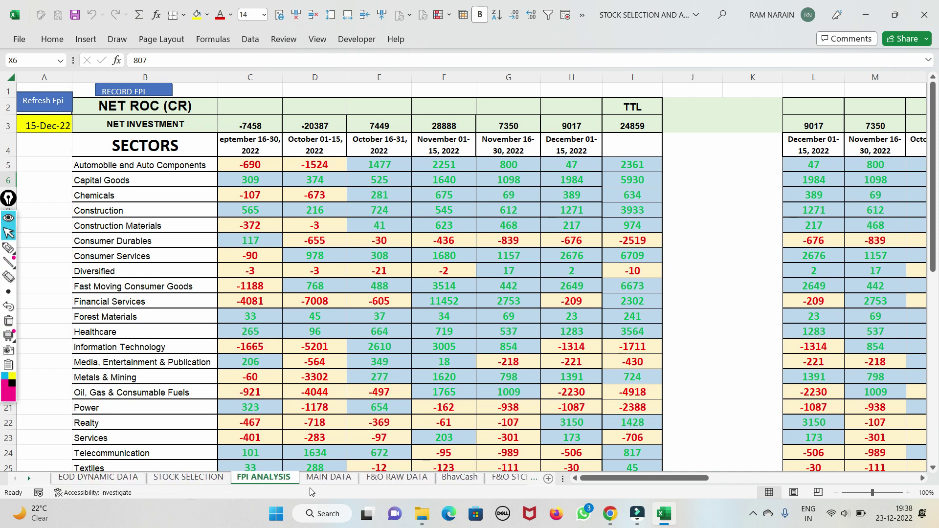
click(29, 478)
click(29, 478)
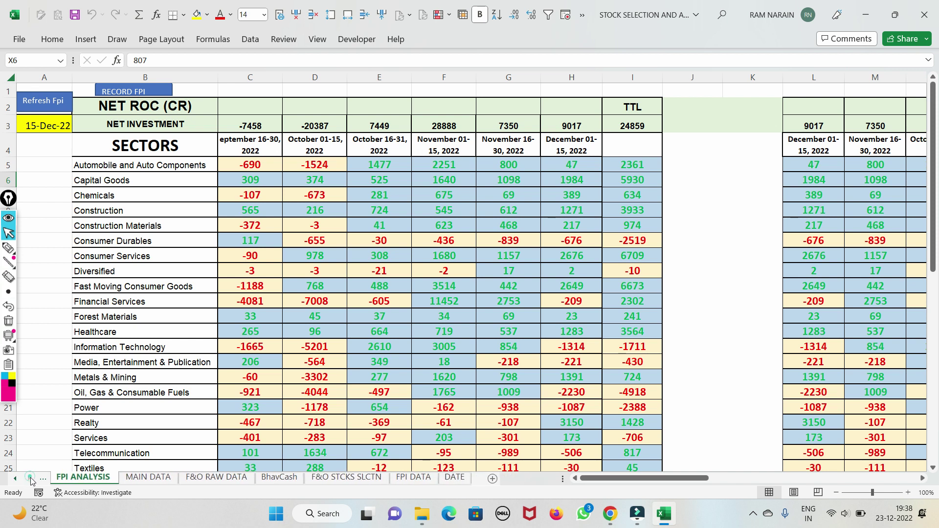
click(15, 478)
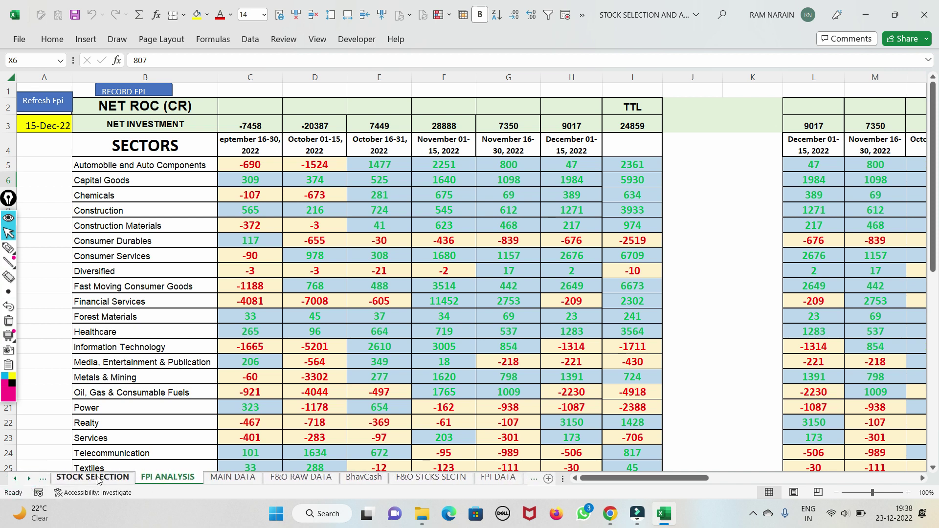
click(19, 479)
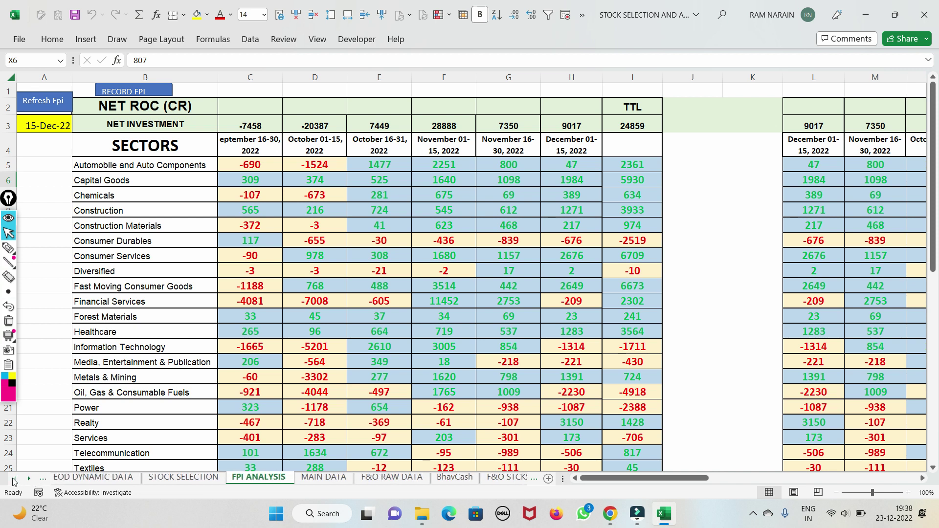
click(73, 477)
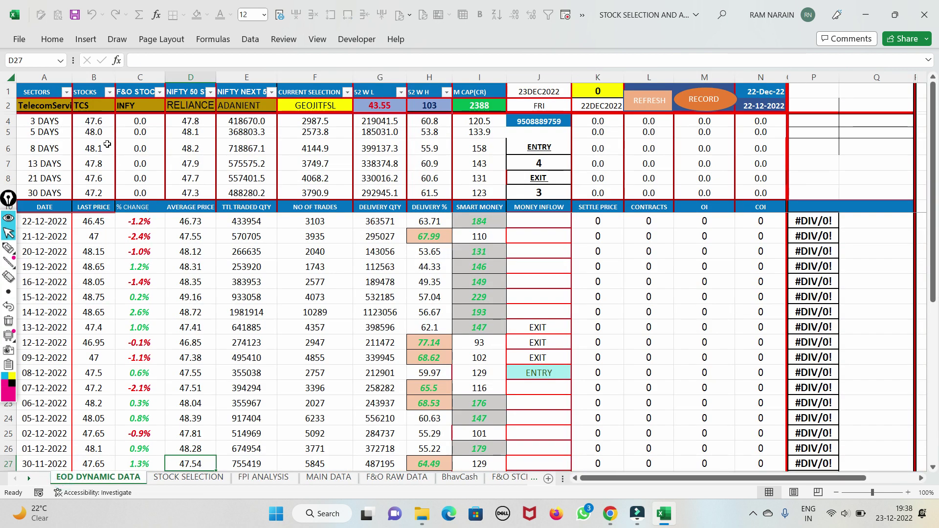
Set the sector in cell A2 to CapitalGoods from its list of sectors
click(50, 102)
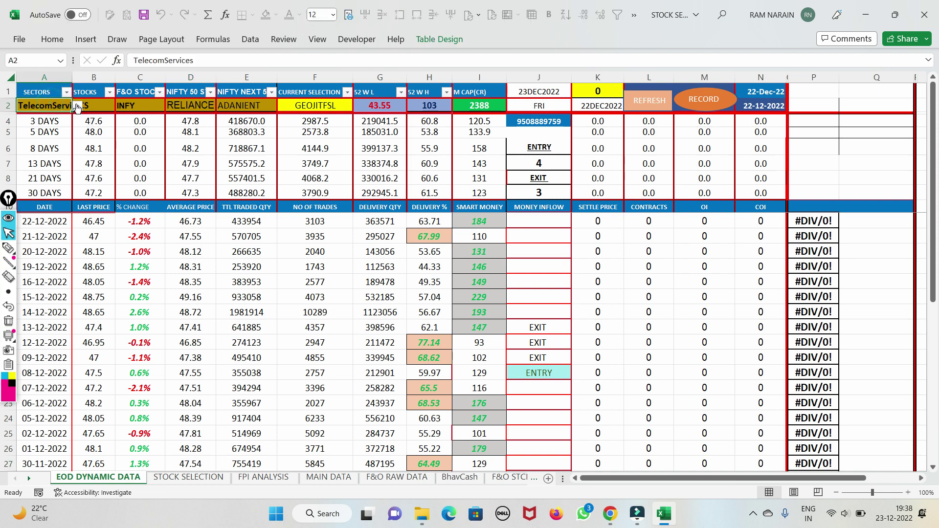
click(77, 106)
scroll(76, 120, up, 5)
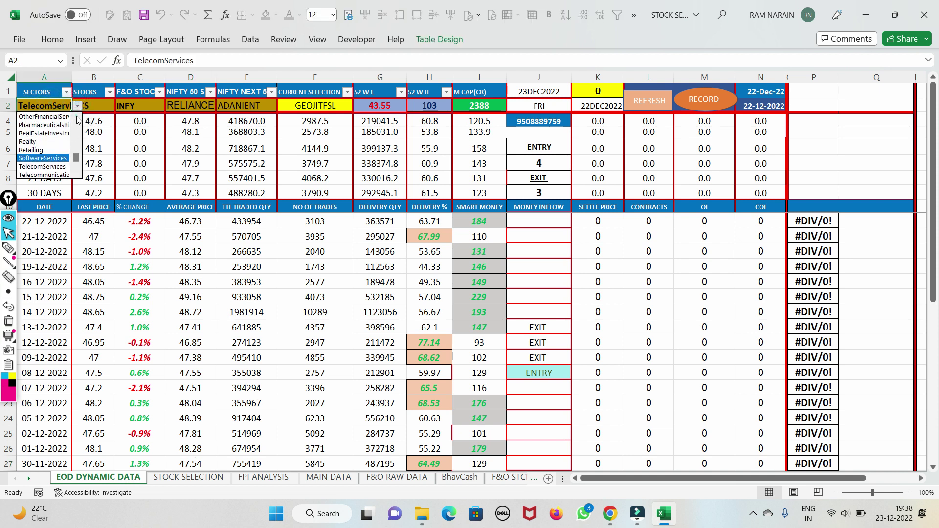
scroll(77, 121, up, 4)
scroll(77, 142, up, 3)
click(41, 135)
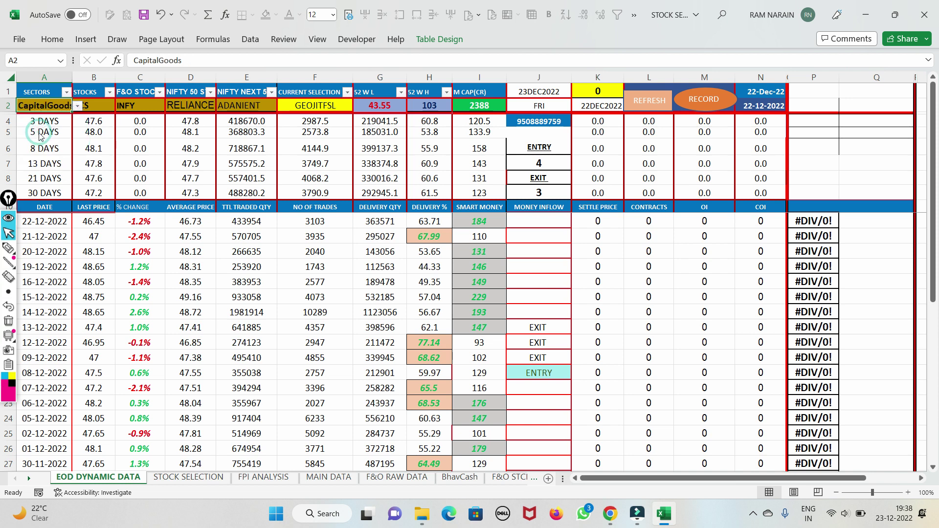
click(70, 76)
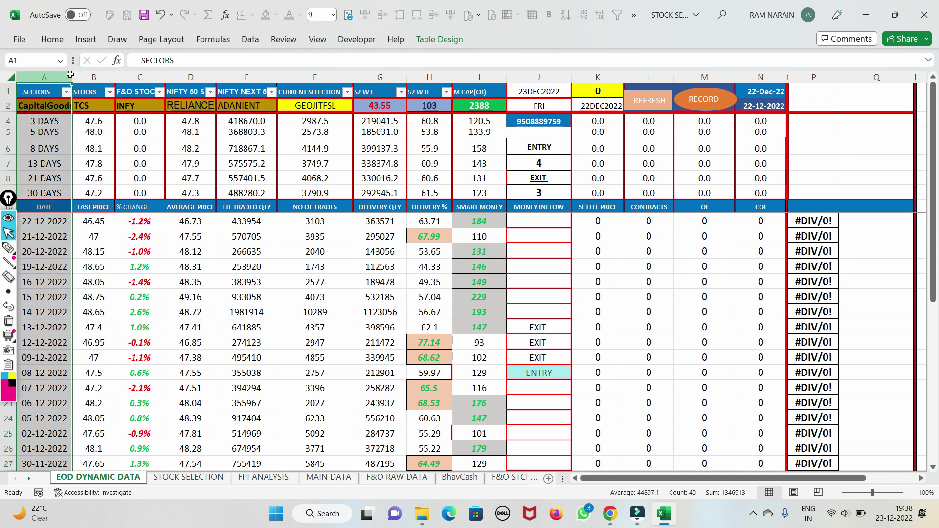
Set the stock in cell B2 to MEERA from the list of capital goods stocks
click(84, 104)
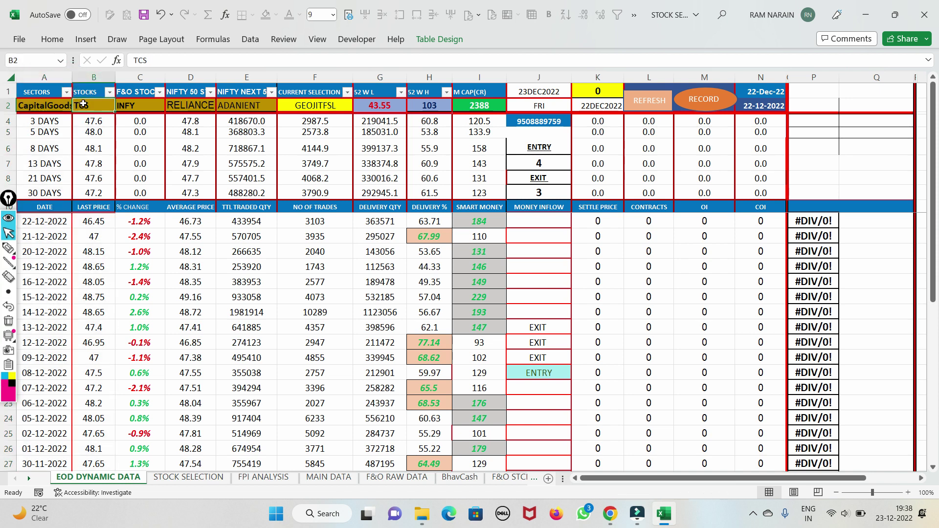
click(120, 106)
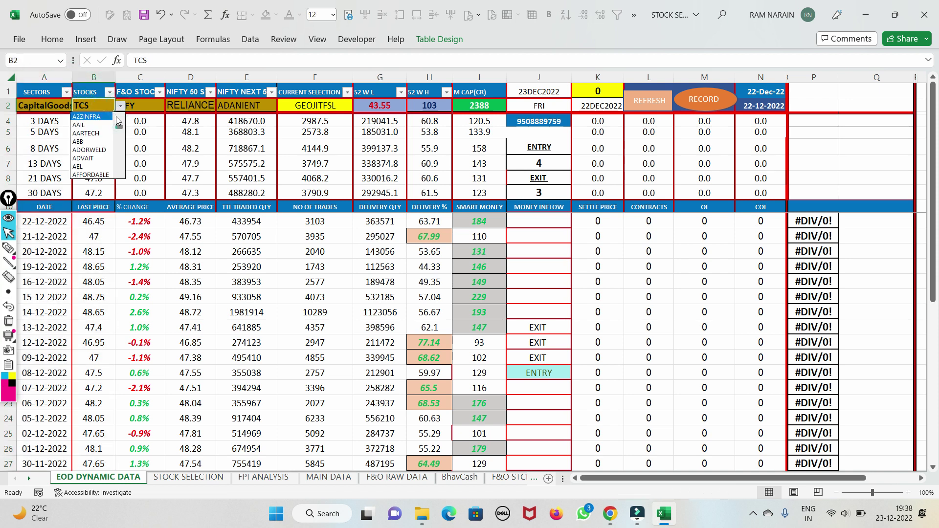
scroll(119, 123, down, 10)
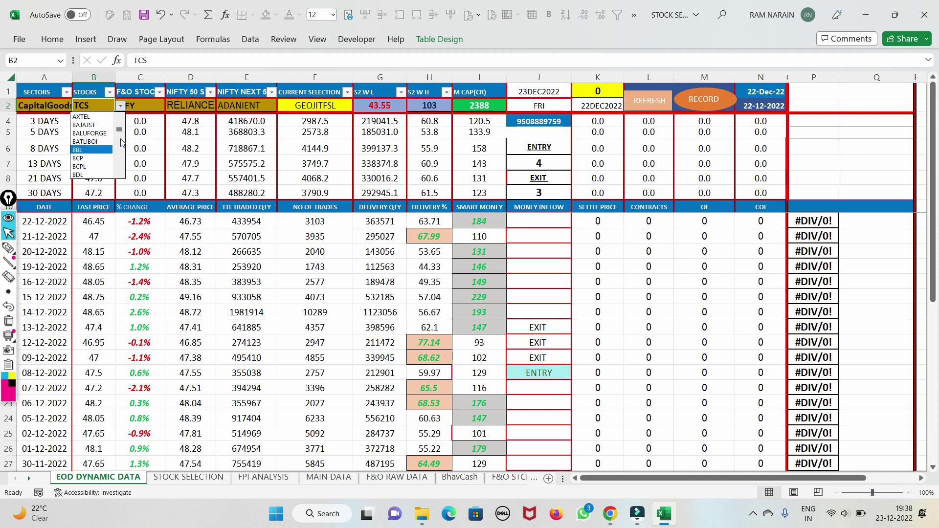
drag(120, 133, 119, 150)
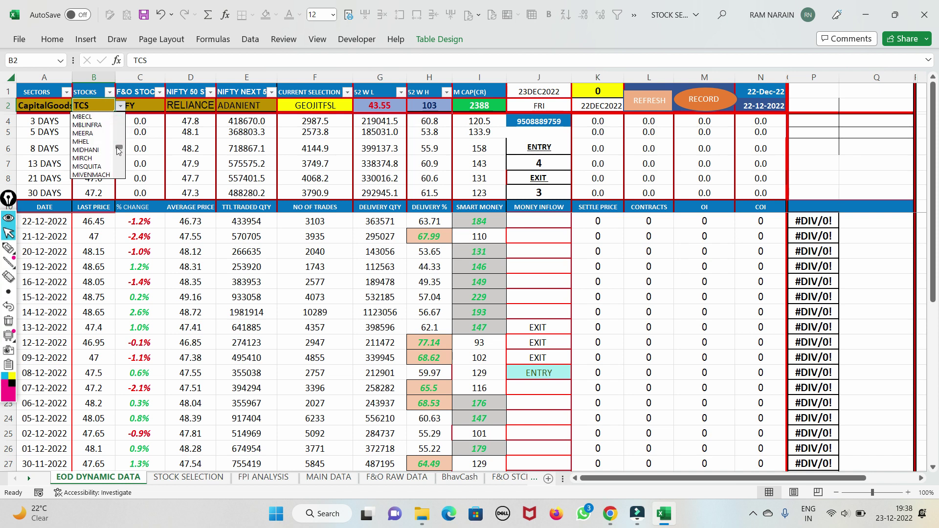
click(86, 134)
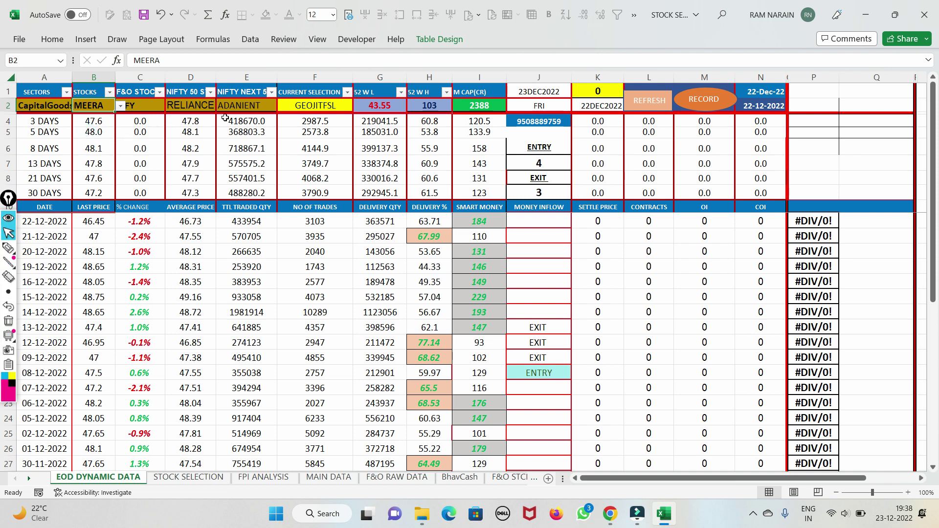
click(306, 106)
text(=)
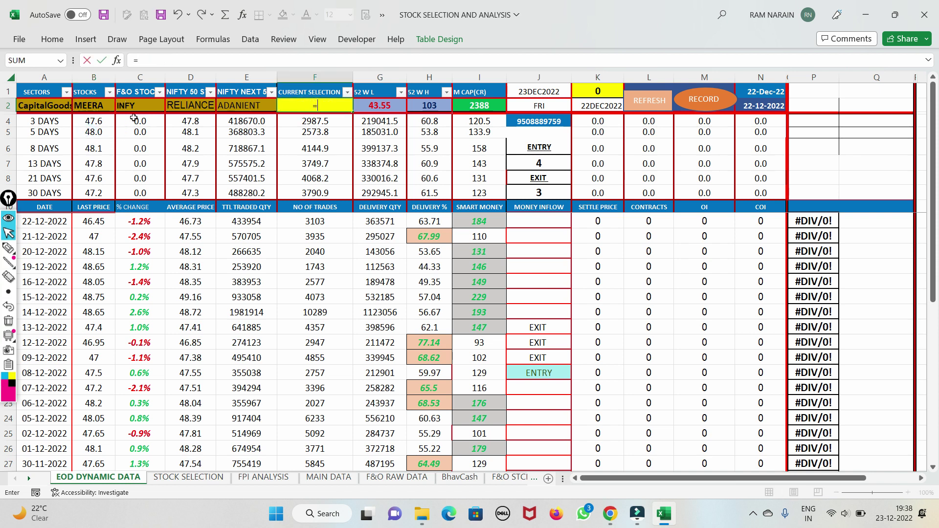
click(94, 109)
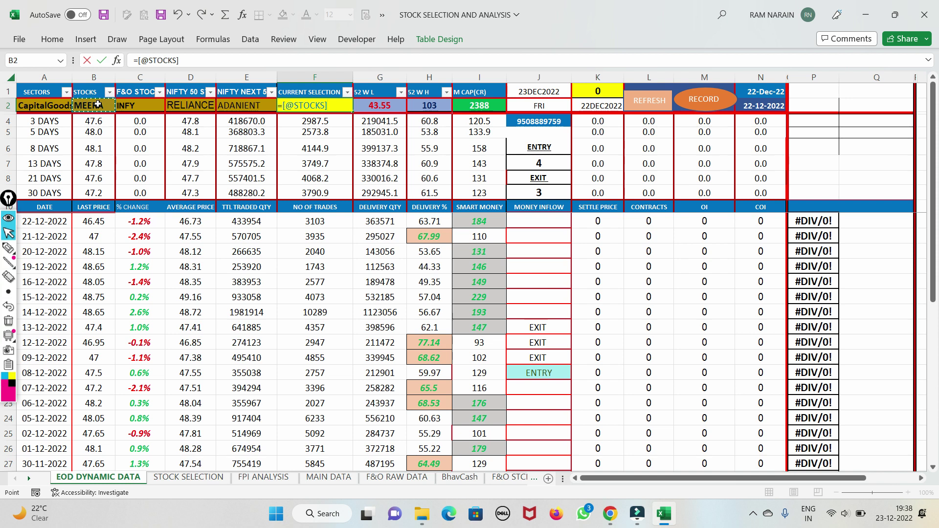
key(Return)
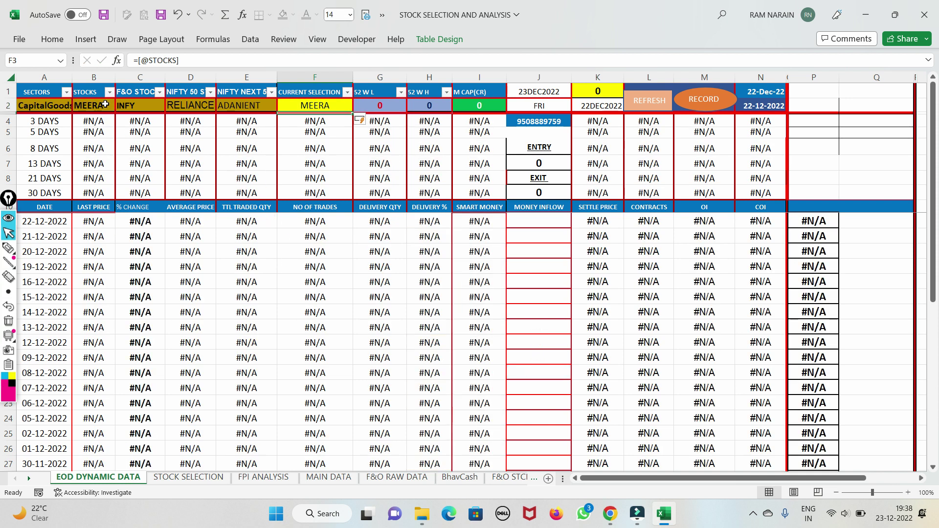
Try the capital goods stocks APLAB and APOLLO in cell B2
click(106, 105)
click(119, 107)
drag(119, 147, 120, 129)
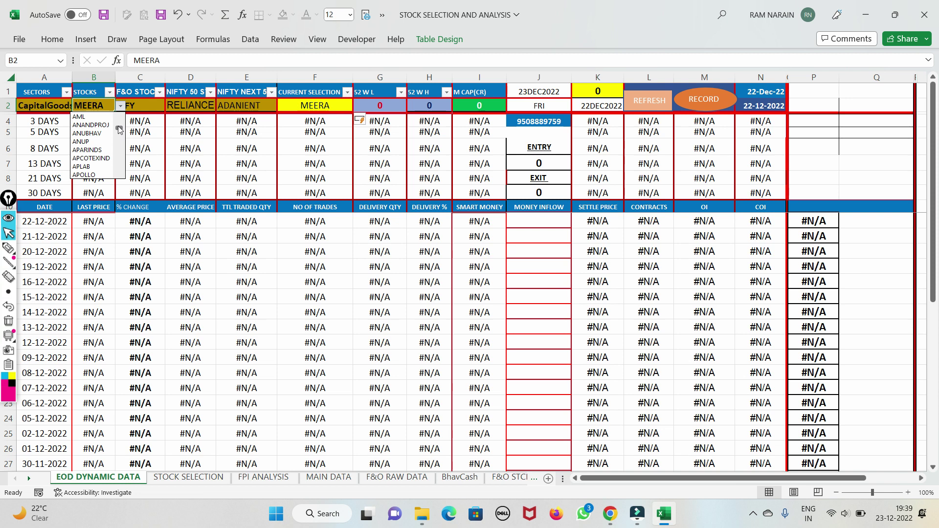
click(82, 166)
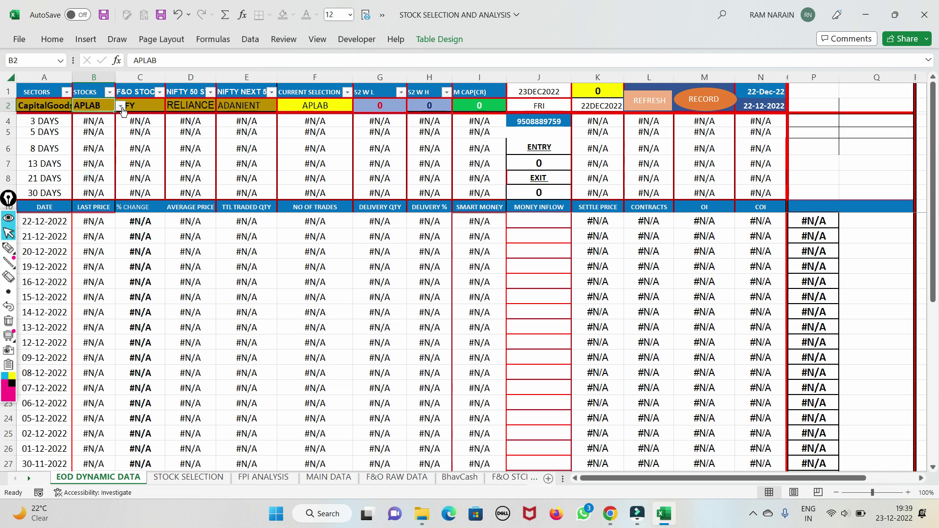
click(120, 107)
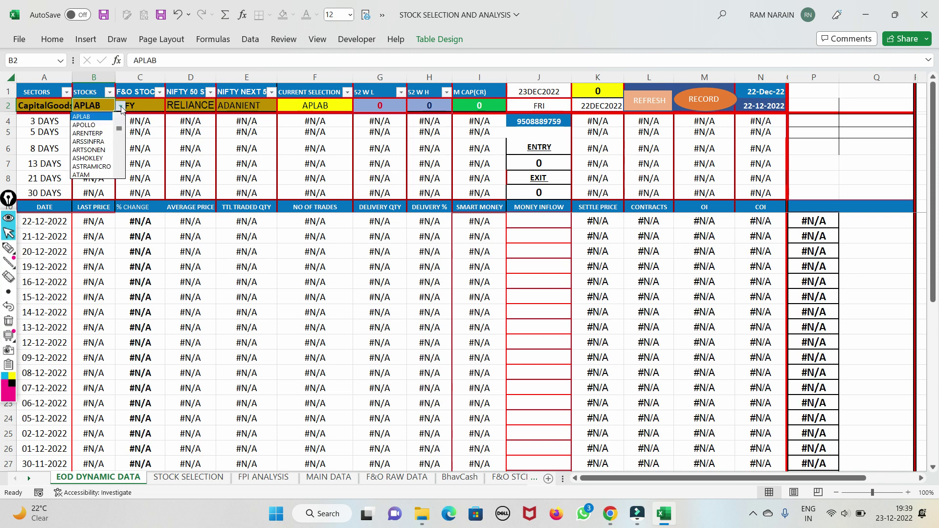
click(98, 125)
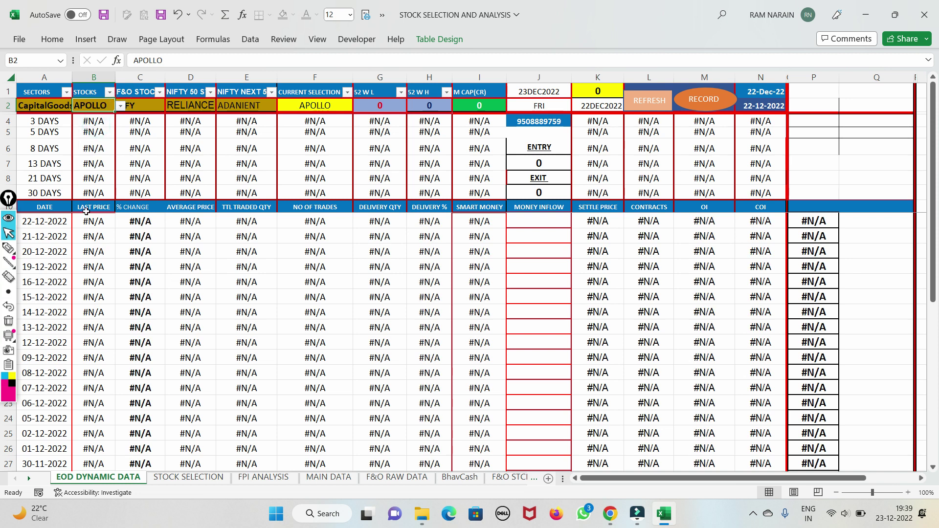
Set the stock in cell B2 to BIRLACABLE and examine its daily data from 22-12-2022 back to 11-11-2022
click(121, 106)
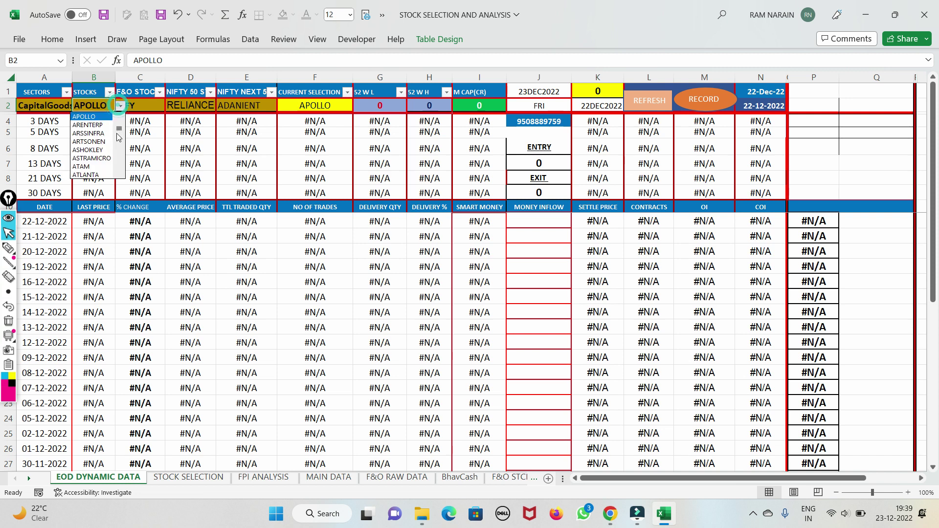
scroll(115, 161, down, 10)
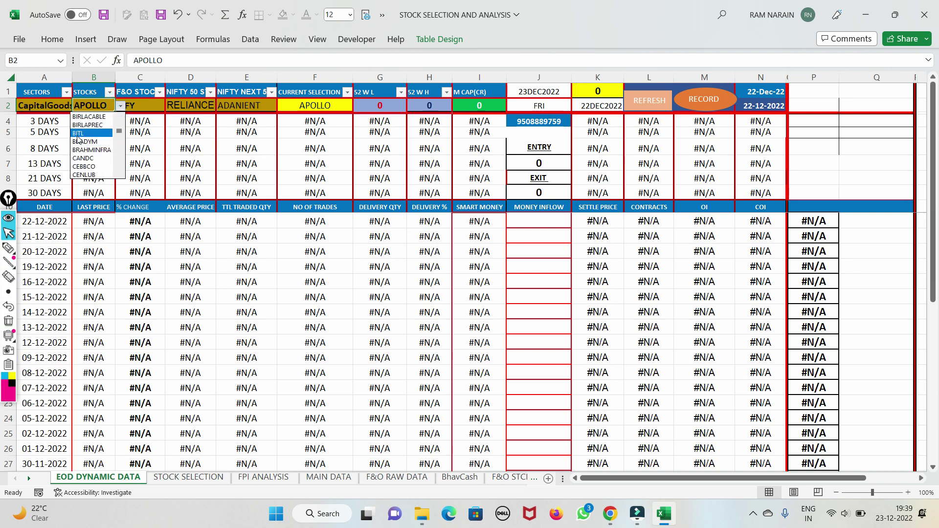
click(84, 116)
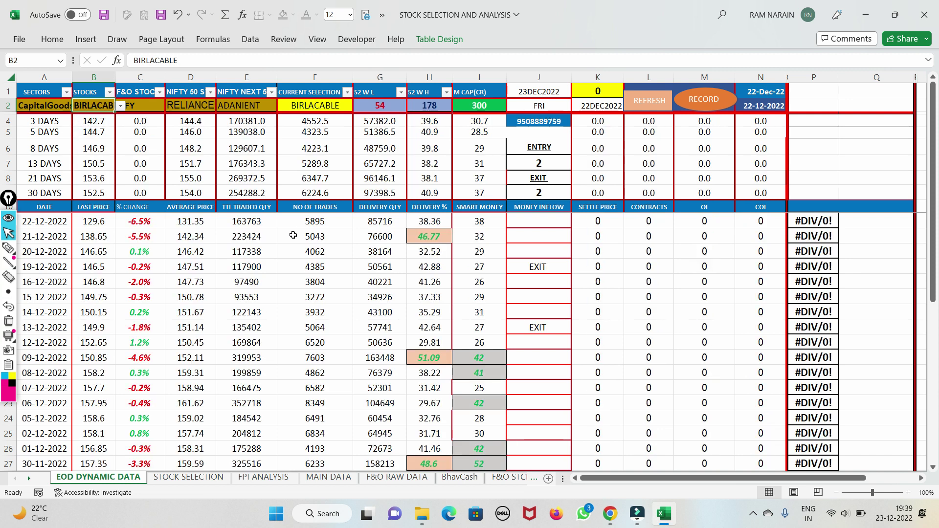
scroll(254, 362, down, 6)
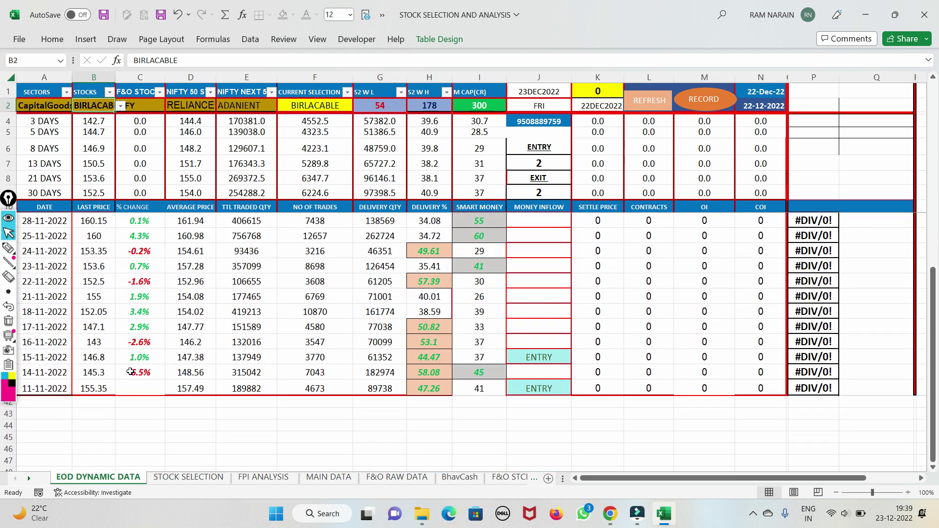
scroll(130, 371, up, 4)
scroll(131, 372, up, 2)
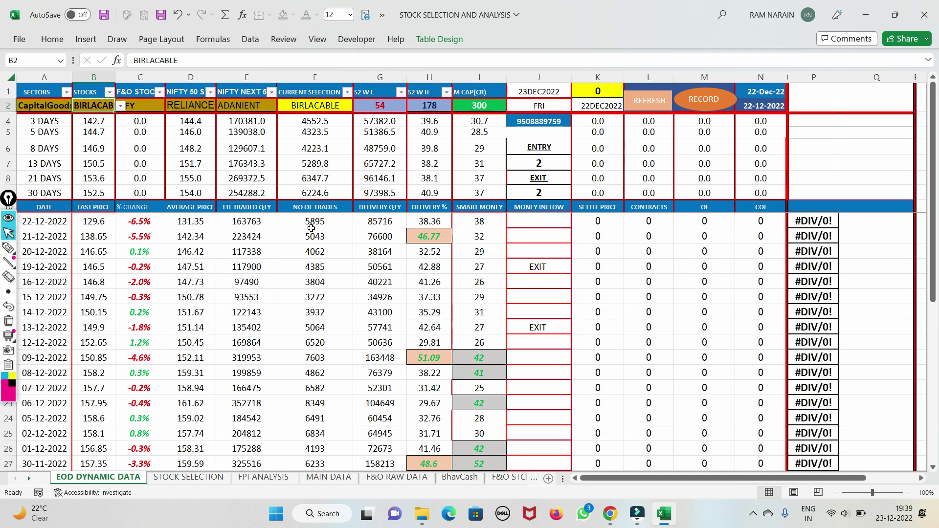
Browse the capital goods stocks offered for cell B2 from BIRLACABLE down to FORBESCO
click(119, 106)
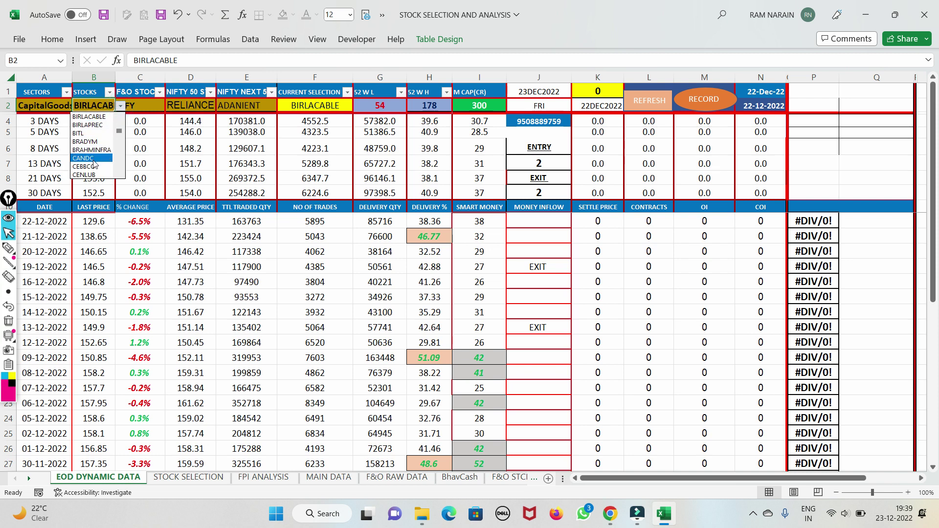
scroll(120, 173, down, 4)
click(119, 173)
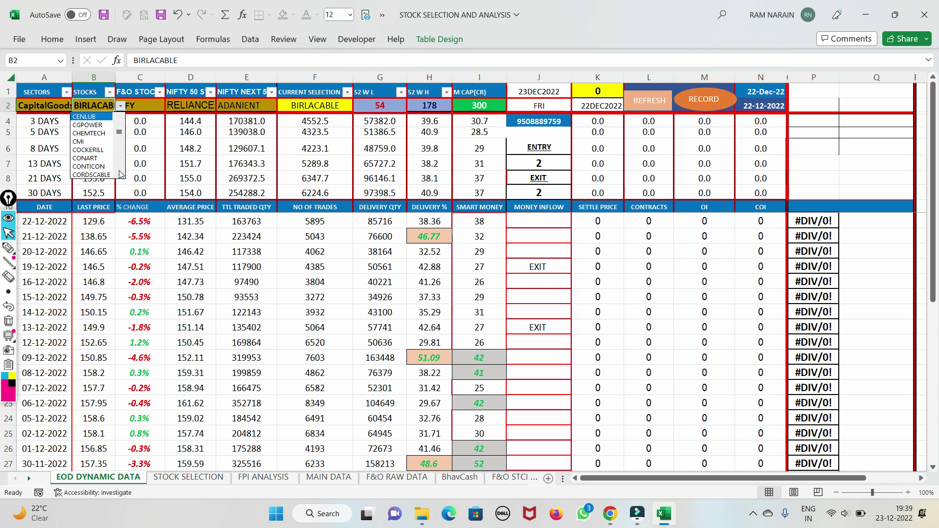
click(120, 174)
click(120, 173)
click(120, 174)
click(120, 173)
click(120, 173)
click(120, 173)
click(120, 173)
click(120, 174)
click(120, 174)
click(120, 174)
click(120, 173)
click(119, 174)
click(120, 173)
click(120, 173)
click(119, 173)
click(120, 174)
click(120, 174)
click(120, 173)
click(120, 173)
click(120, 173)
click(119, 173)
click(120, 174)
click(120, 174)
click(120, 174)
click(120, 174)
click(120, 173)
click(120, 174)
click(120, 173)
click(120, 174)
click(119, 173)
click(119, 174)
click(119, 173)
click(120, 173)
click(120, 174)
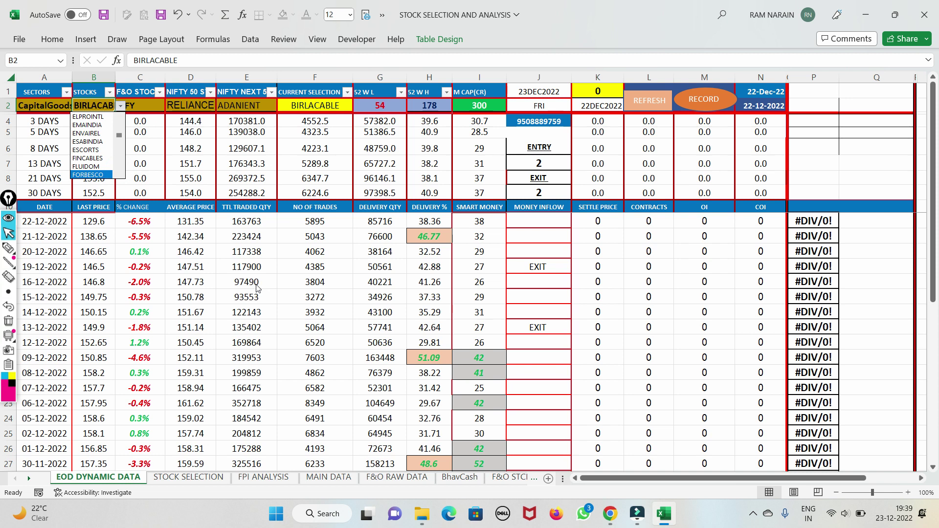
click(754, 513)
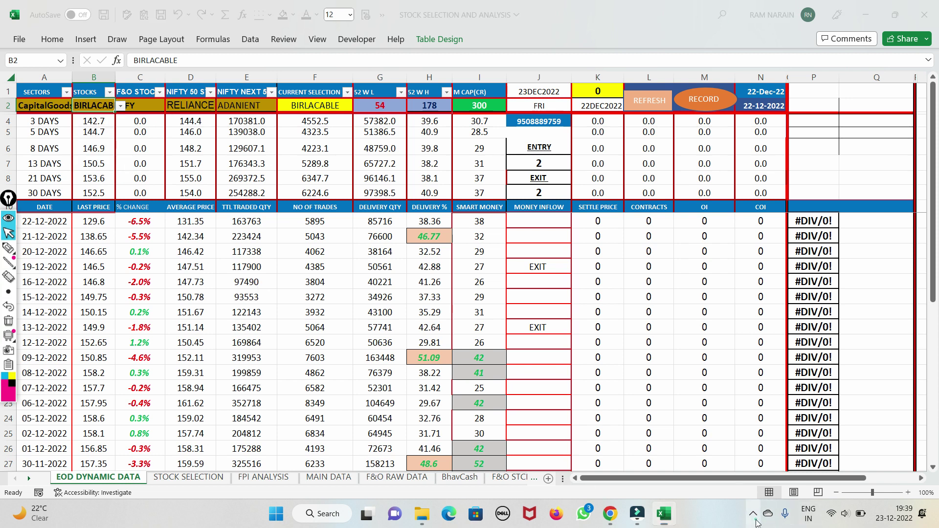
click(778, 457)
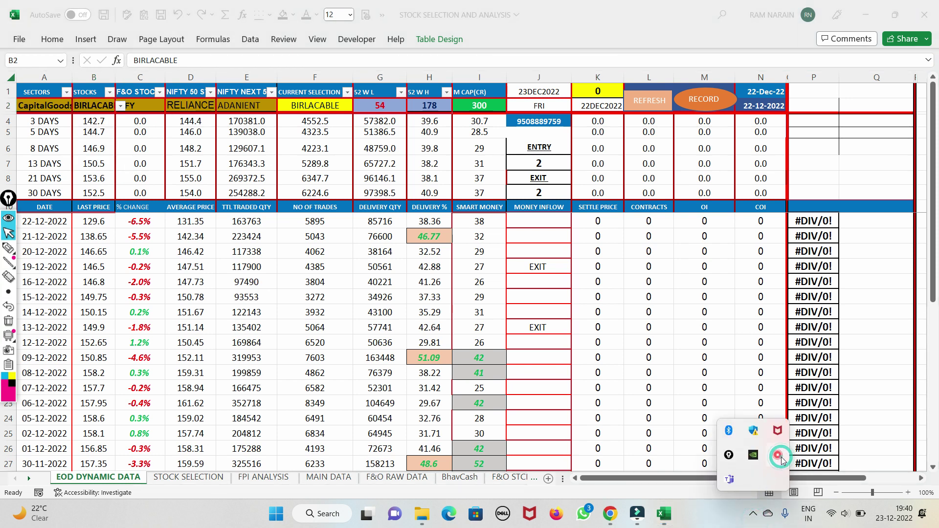
click(805, 472)
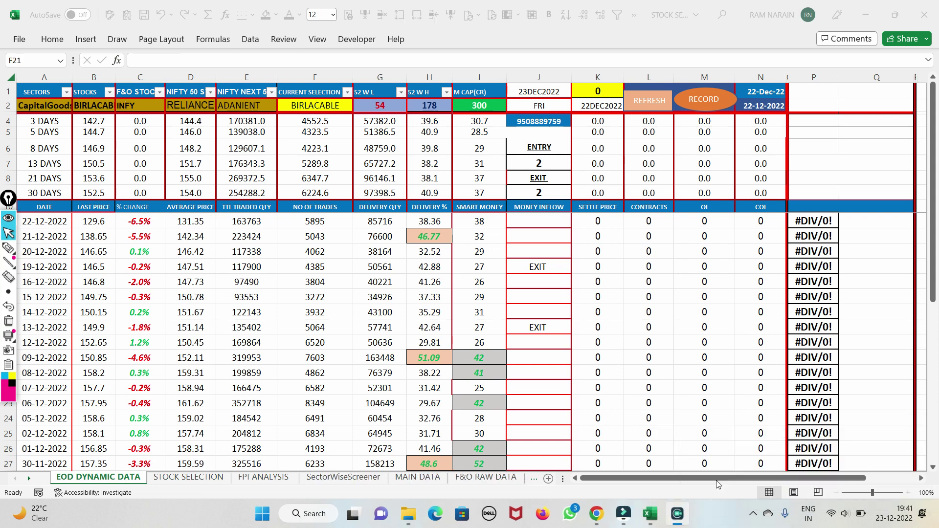
click(314, 373)
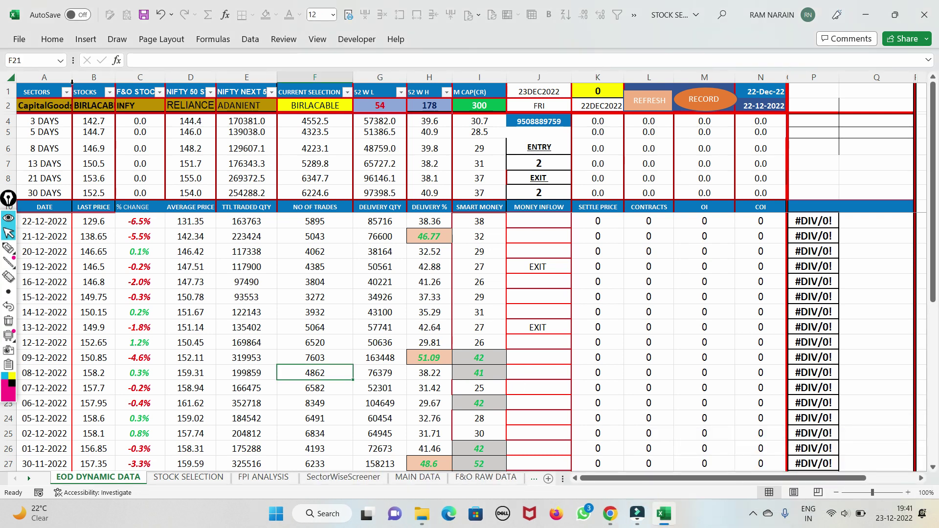
drag(58, 105, 69, 94)
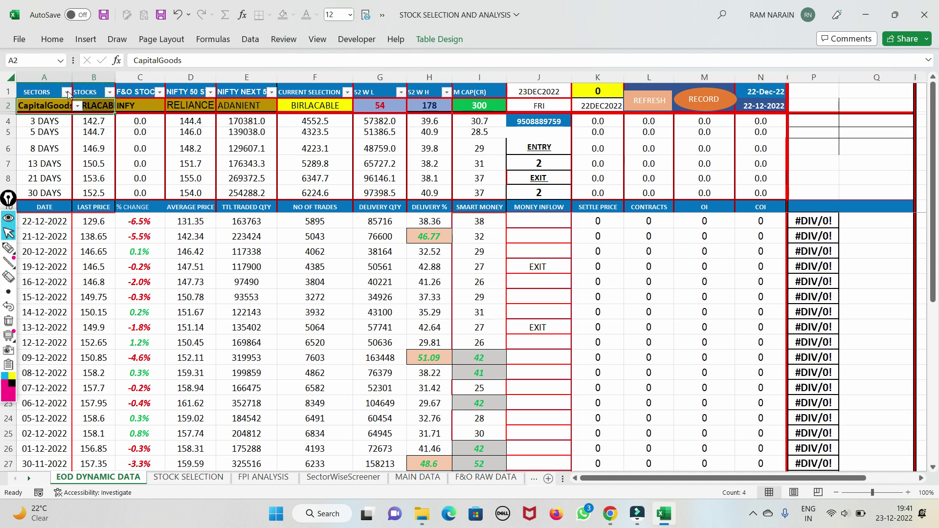
click(94, 106)
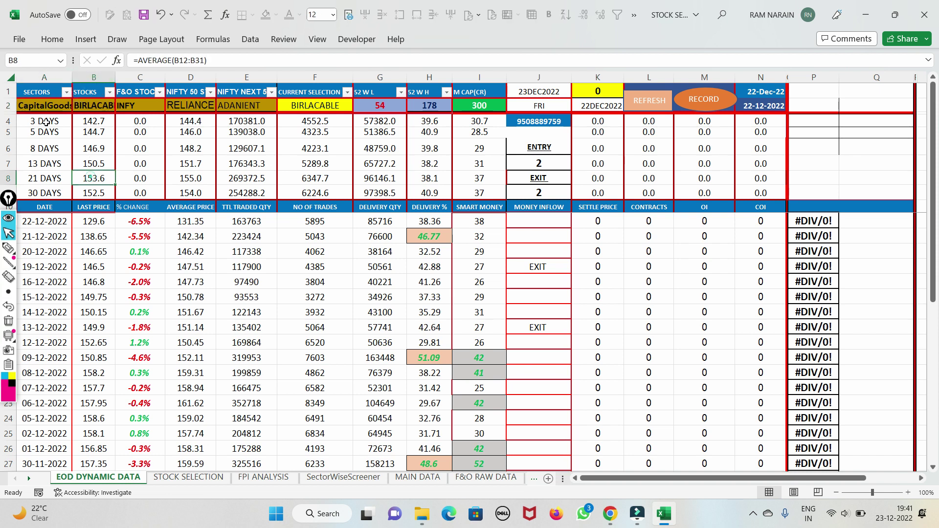
Look through the sectors offered for cell A2, from CapitalGoods down to the pharmaceuticals entry
click(44, 107)
click(78, 106)
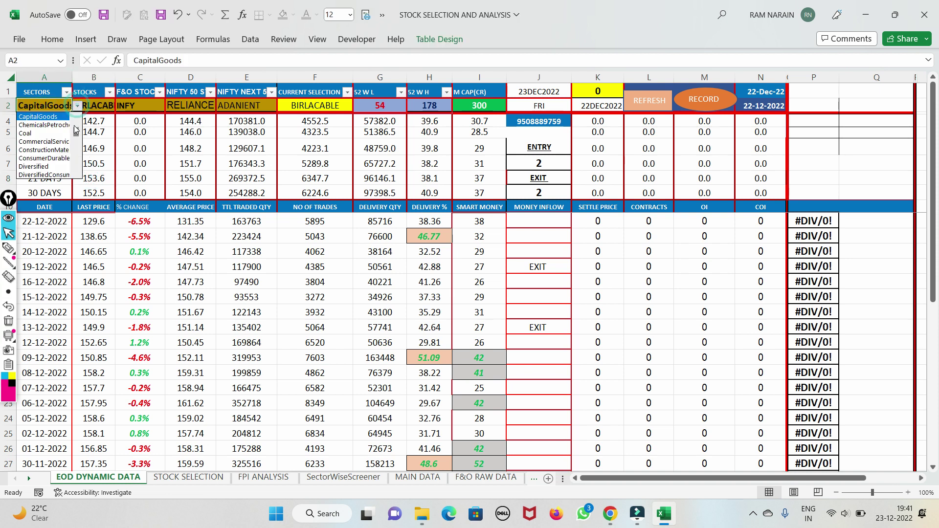
scroll(80, 139, down, 4)
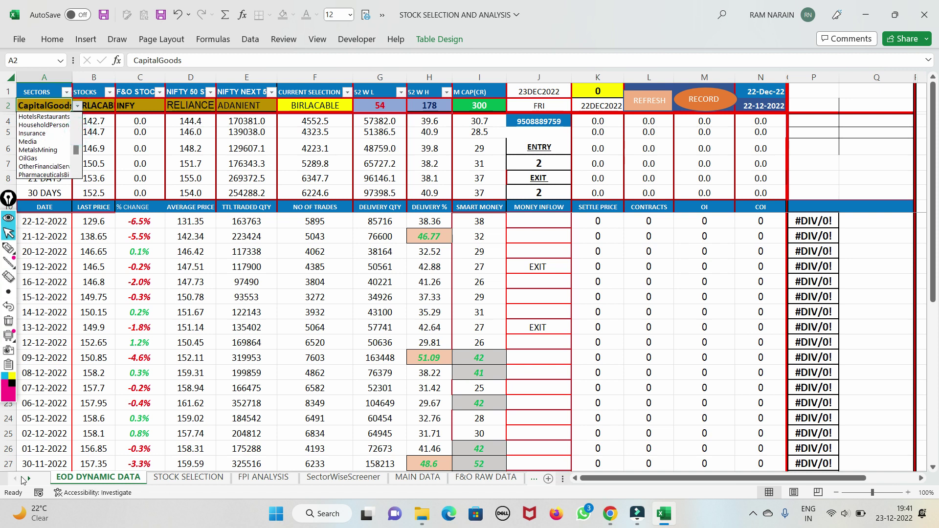
Open the FPI ANALYSIS sheet to review the net investment by sector
click(22, 481)
click(29, 478)
click(157, 477)
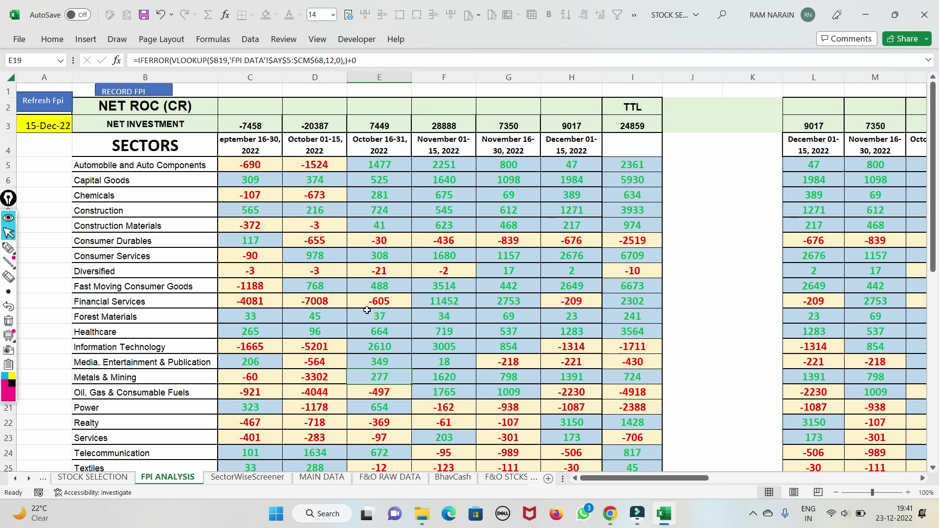
Return to the EOD DYNAMIC DATA sheet and set the sector in cell A2 to consumer durables
click(13, 479)
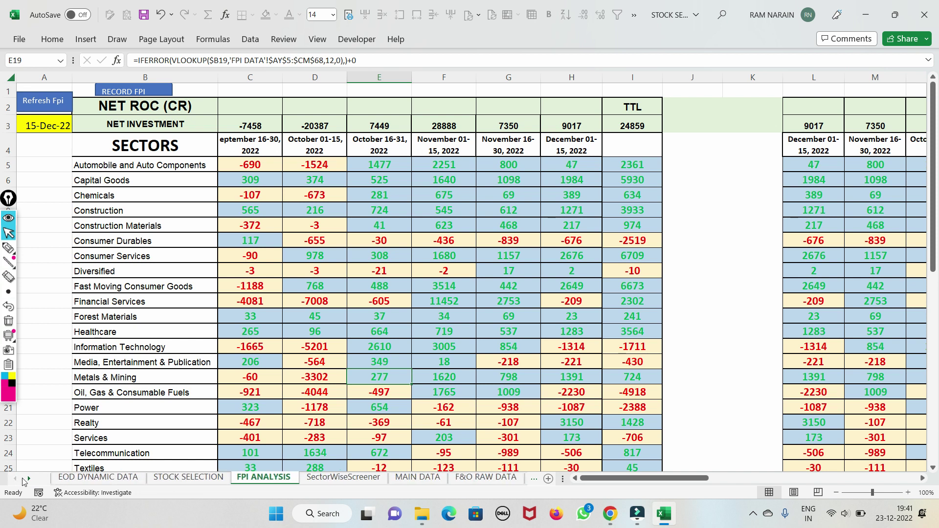
click(73, 480)
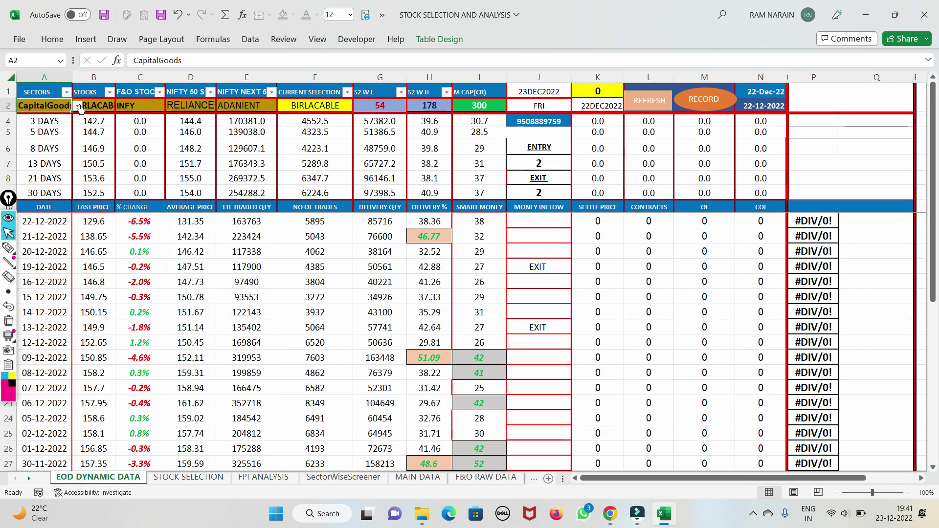
click(77, 107)
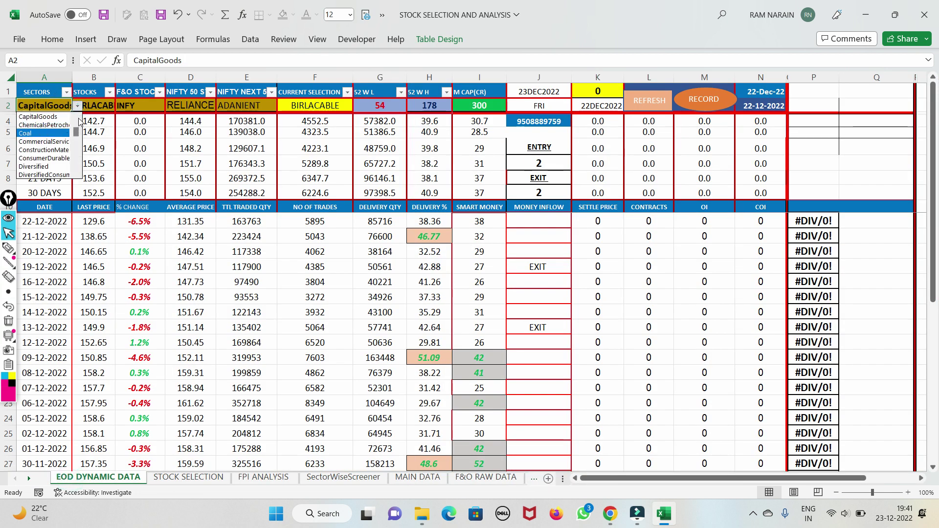
click(43, 158)
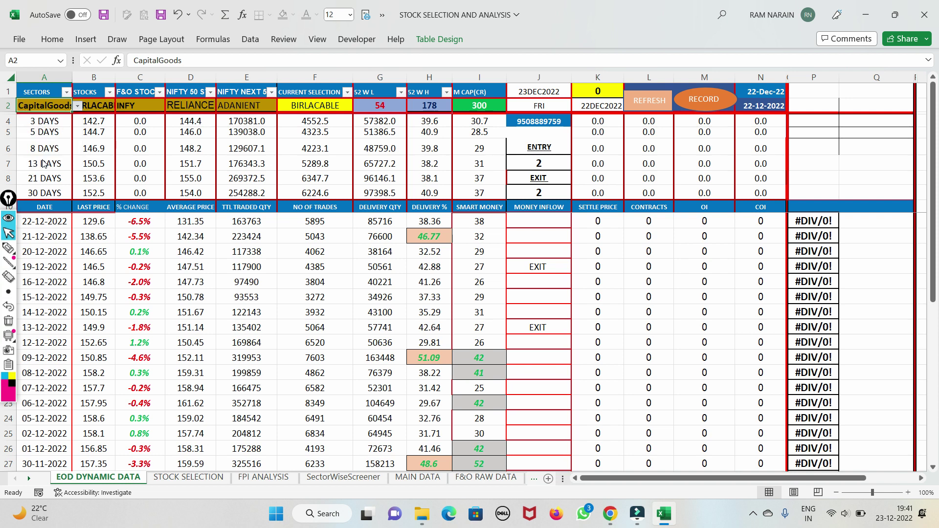
Set the stock in cell B2 to AMBER and examine its daily data from 22-12-2022 back to 11-11-2022
click(105, 107)
click(120, 109)
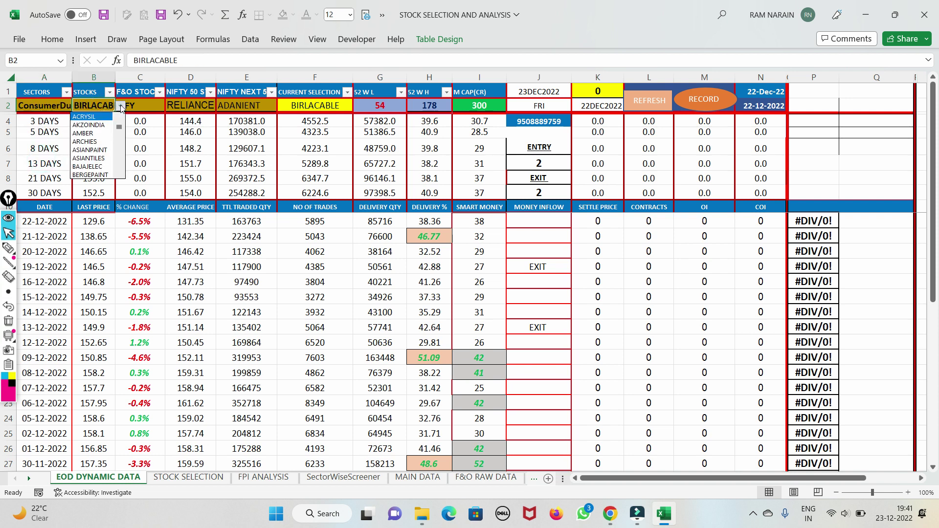
click(83, 133)
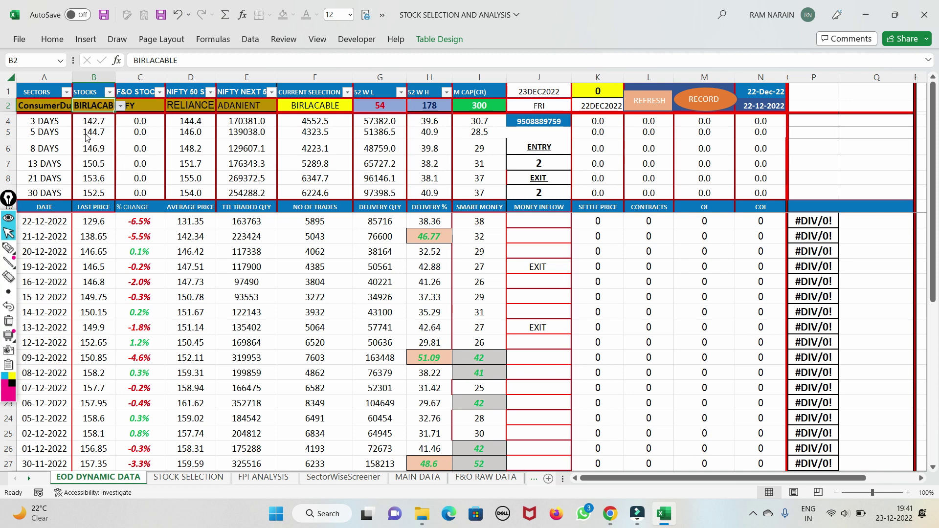
scroll(314, 292, down, 6)
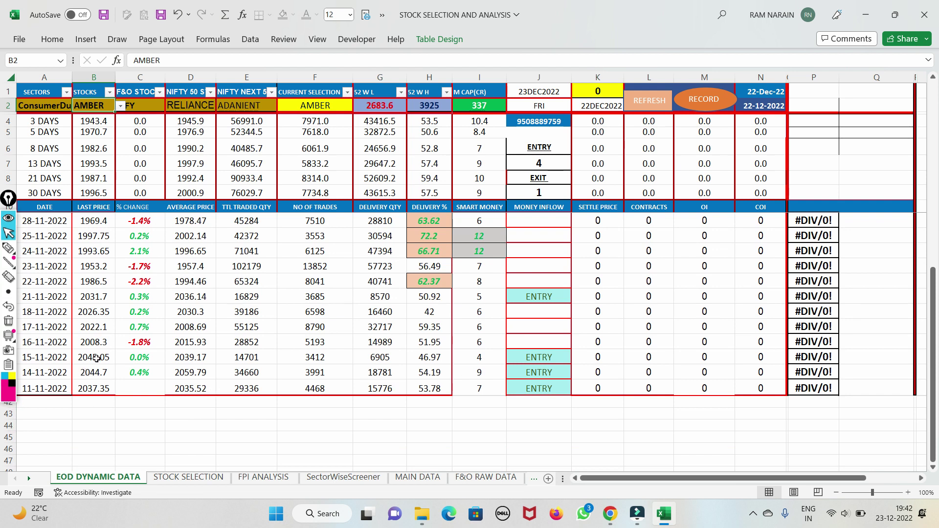
scroll(130, 334, up, 6)
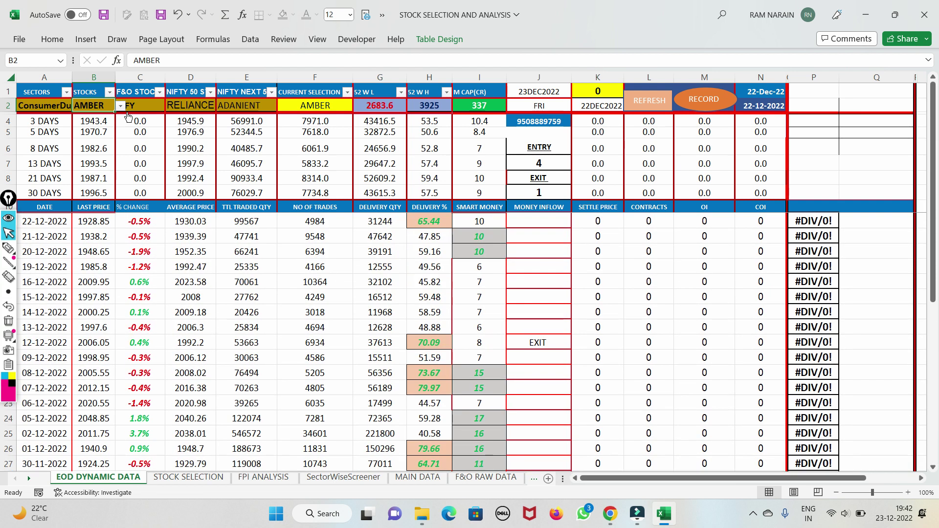
Set the stock in cell B2 to ASIANPAINT and examine its daily data back to 11-11-2022
click(120, 107)
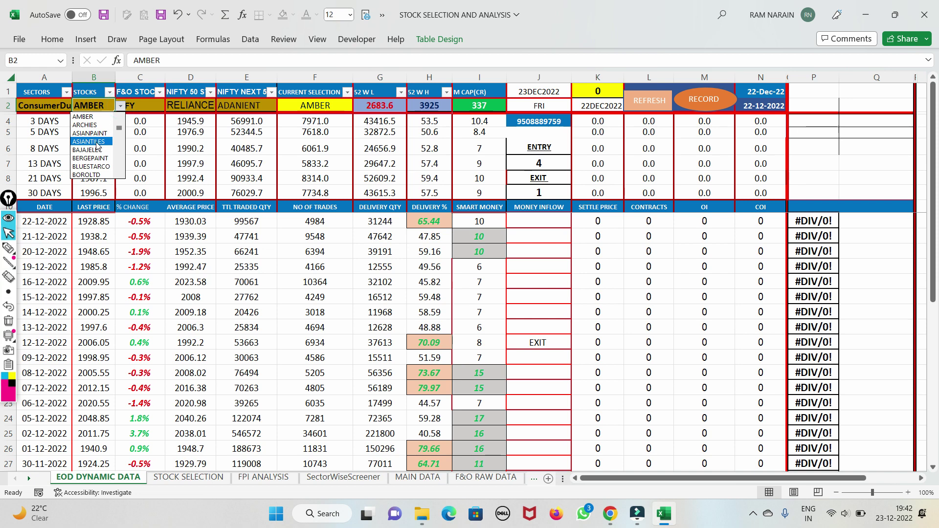
click(89, 133)
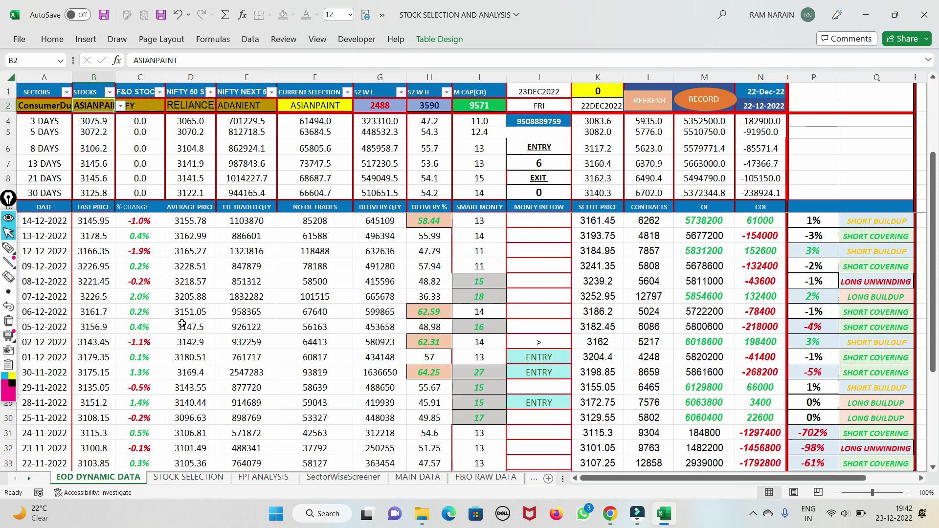
scroll(118, 394, up, 2)
scroll(119, 389, down, 6)
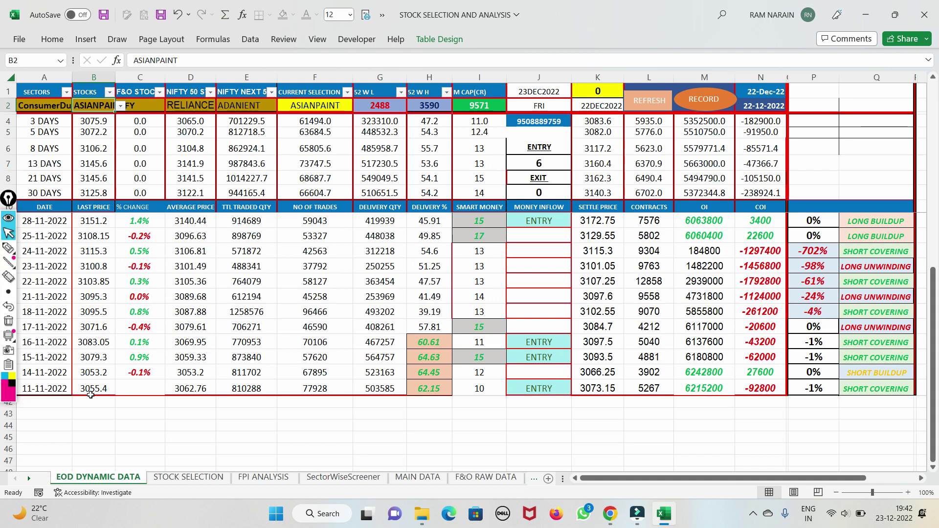
Set the stock in cell B2 to BPL and examine its daily data from 22-12-2022 back to 11-11-2022
scroll(98, 387, up, 3)
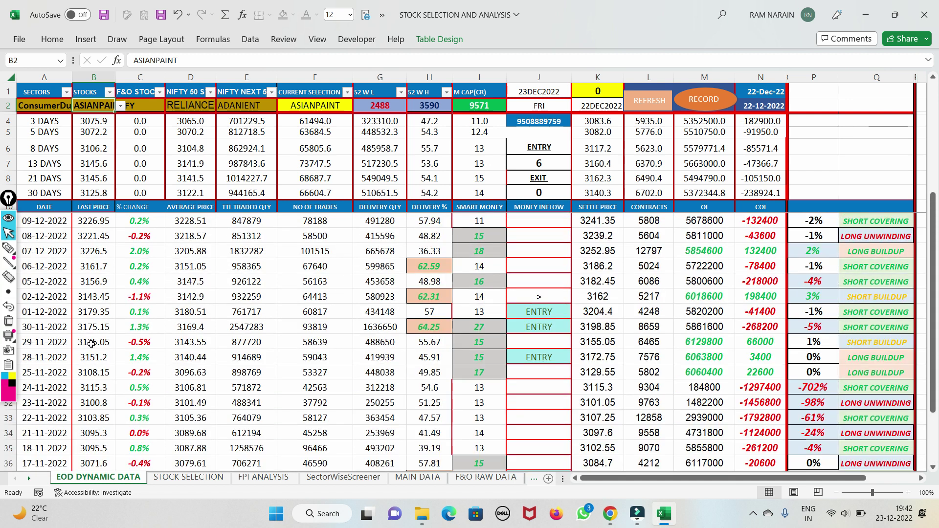
scroll(111, 327, up, 3)
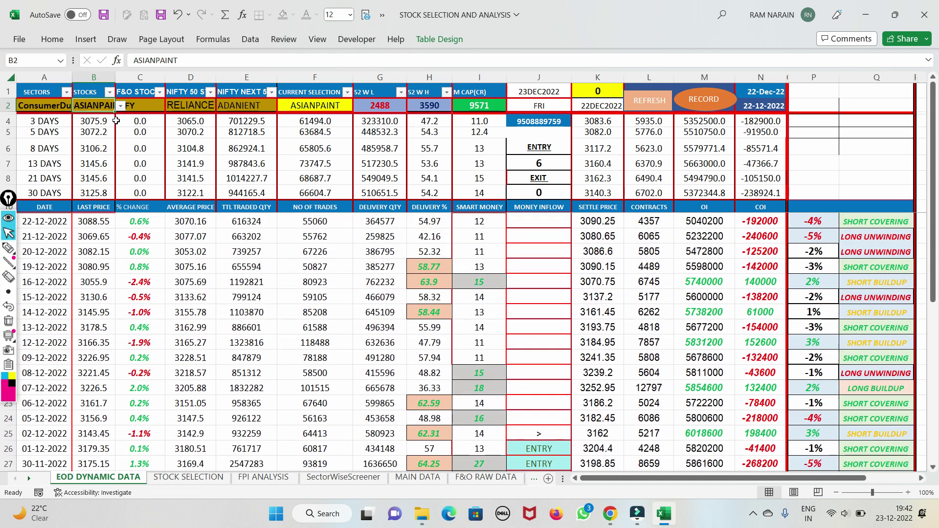
click(120, 106)
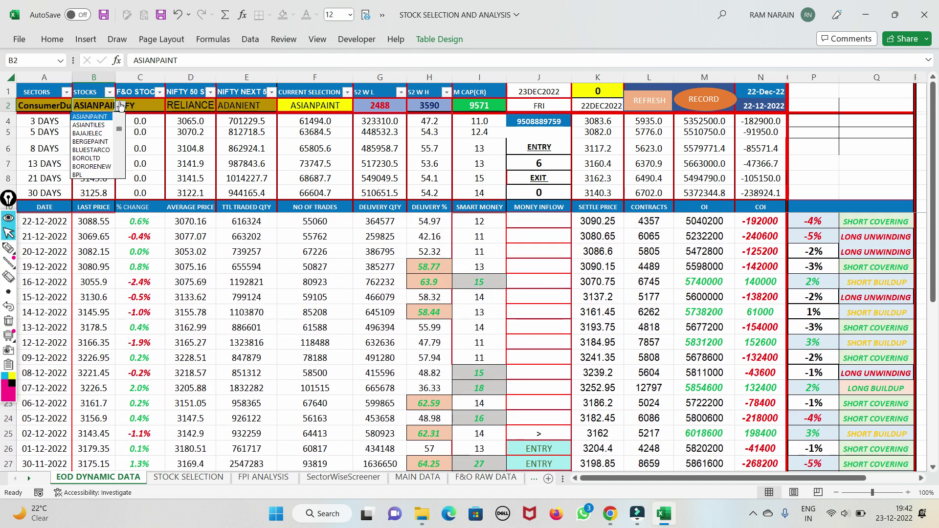
click(79, 176)
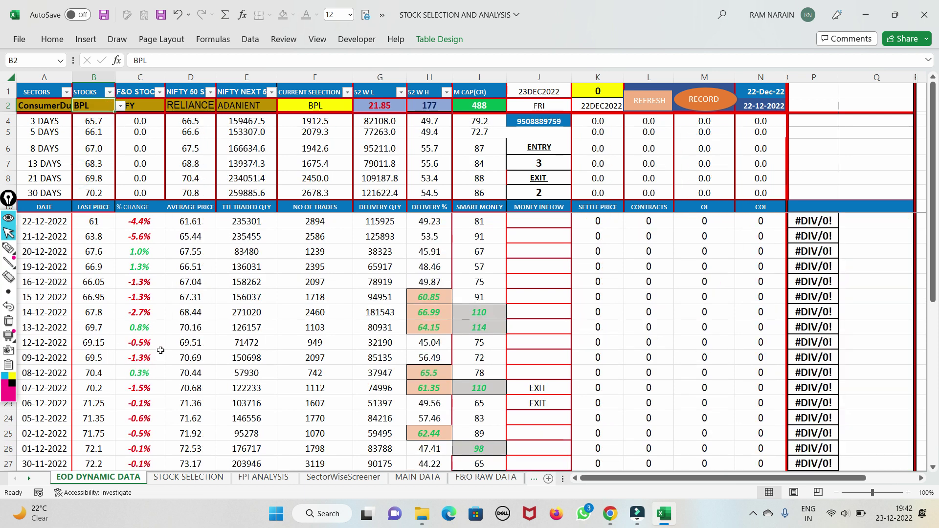
scroll(161, 350, down, 5)
scroll(105, 440, up, 3)
scroll(103, 459, down, 3)
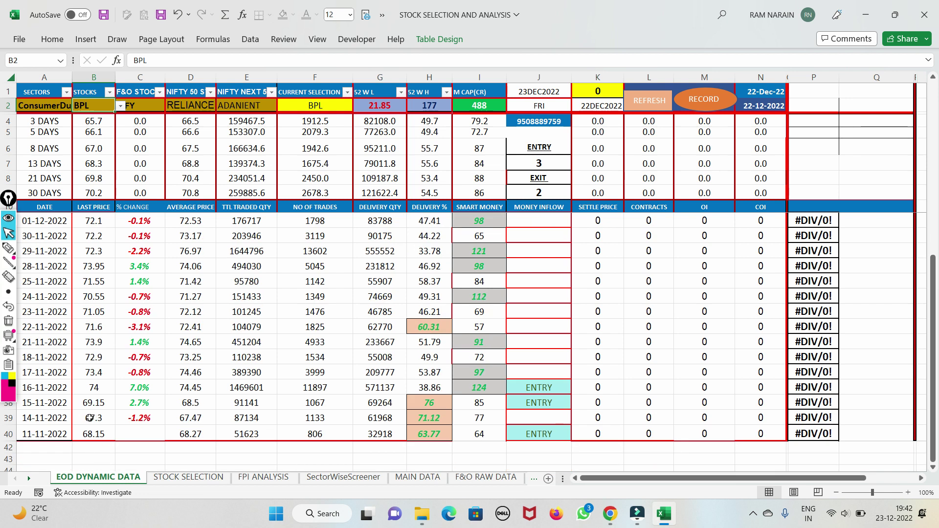
scroll(91, 410, up, 5)
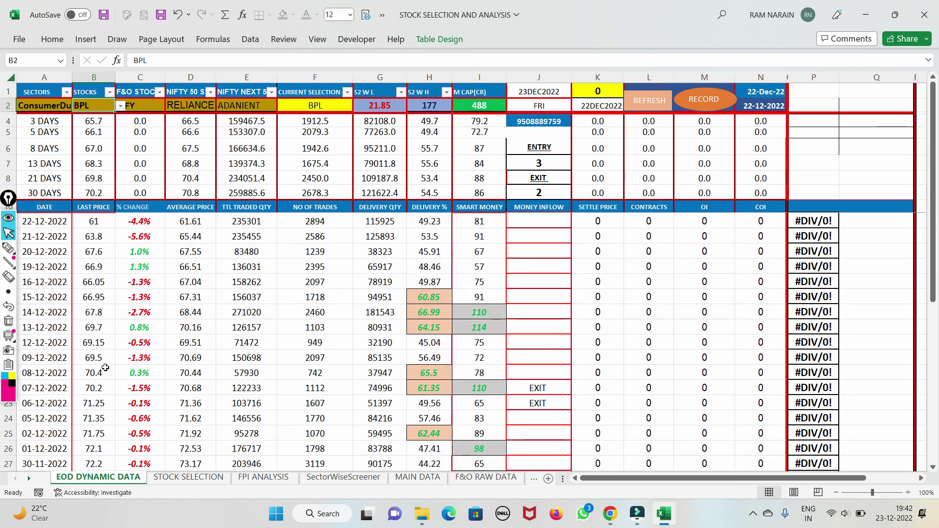
Set the stock in cell B2 to DIXON and look through its daily data
click(120, 106)
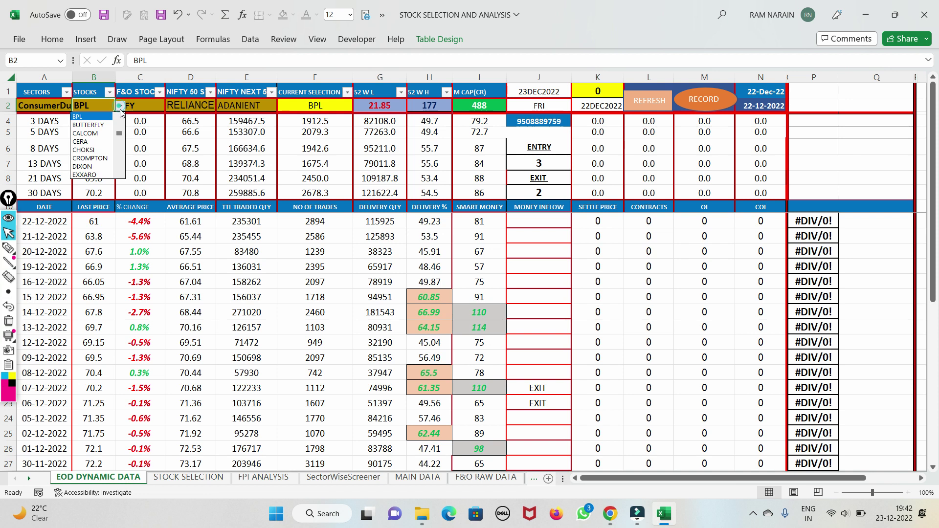
drag(121, 136, 120, 132)
click(123, 175)
click(122, 178)
click(122, 178)
click(123, 178)
click(122, 179)
click(123, 178)
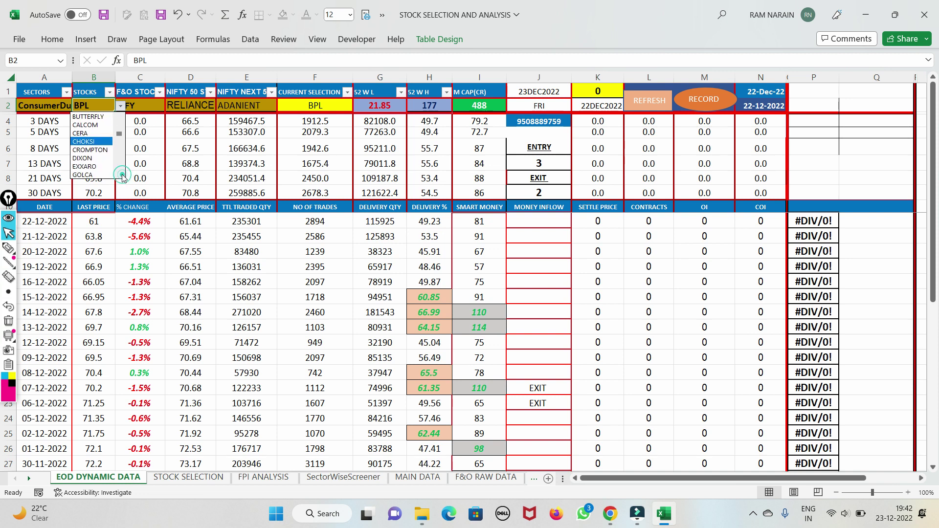
click(92, 159)
scroll(147, 353, down, 5)
scroll(119, 340, up, 6)
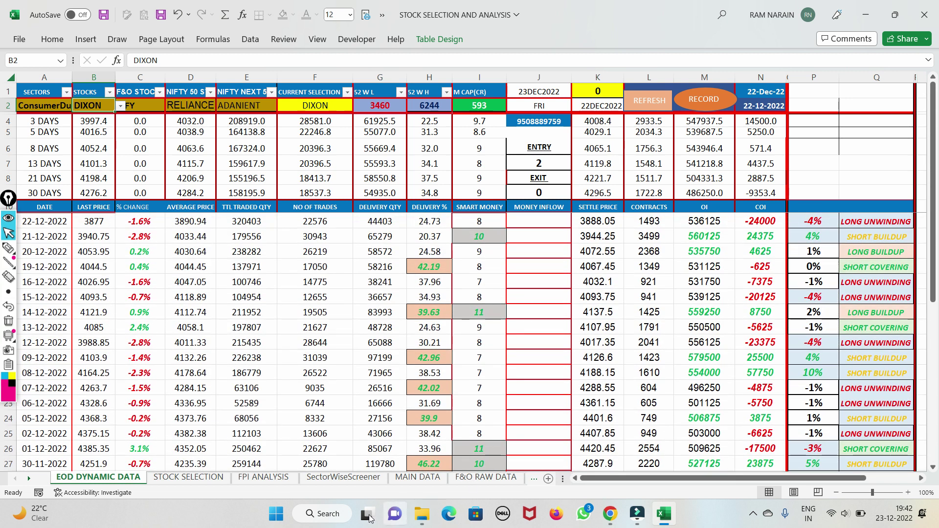
Open the SectorWiseScreener sheet and set the sector in cell B3 to Automobiles
click(318, 482)
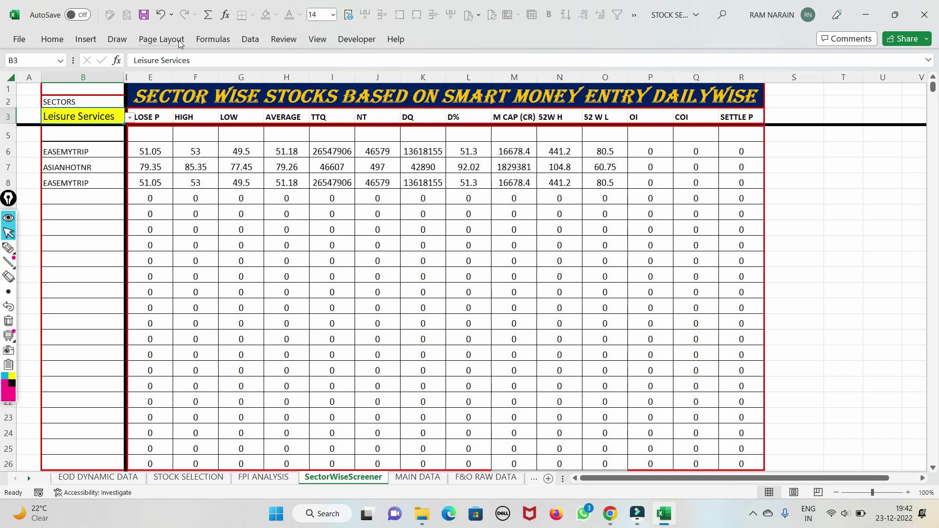
click(130, 119)
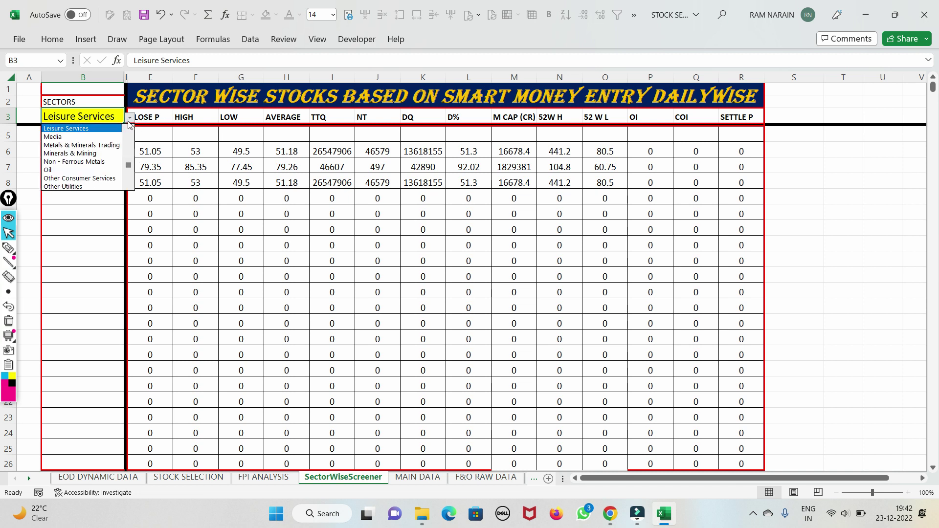
drag(129, 173, 135, 130)
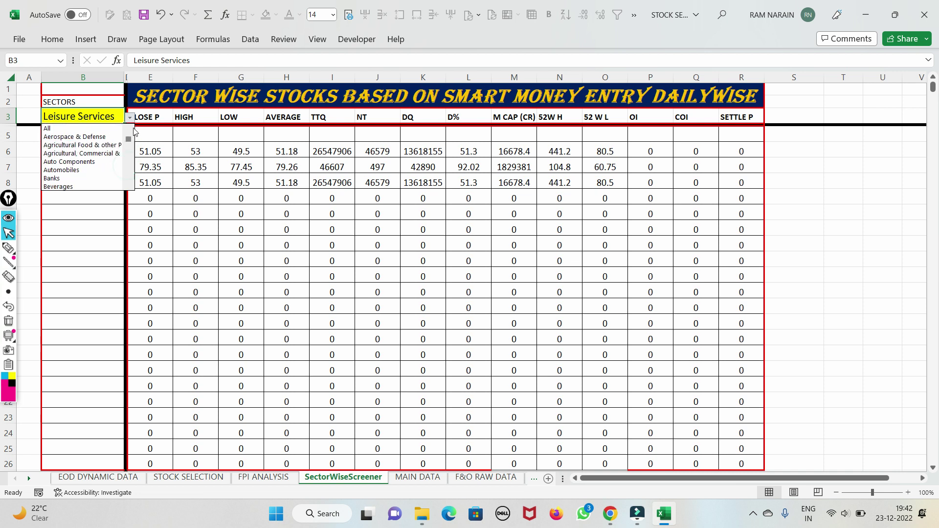
click(61, 170)
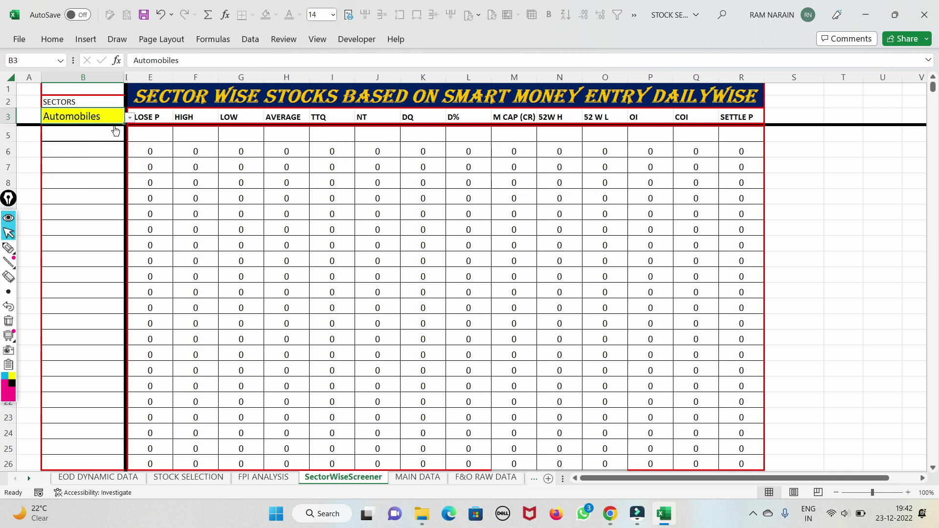
Check the screener's stocks for the Capital Markets sector and for the Construction sector using cell B3
click(131, 120)
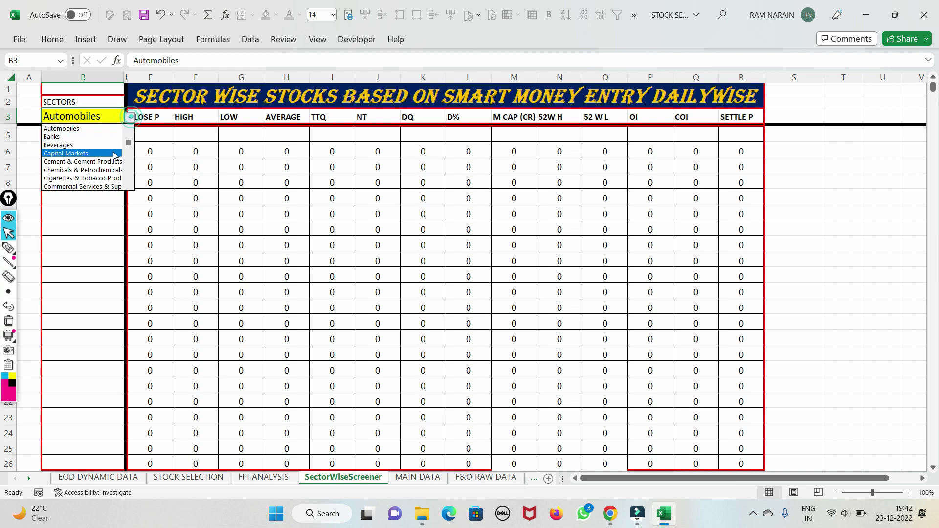
click(83, 159)
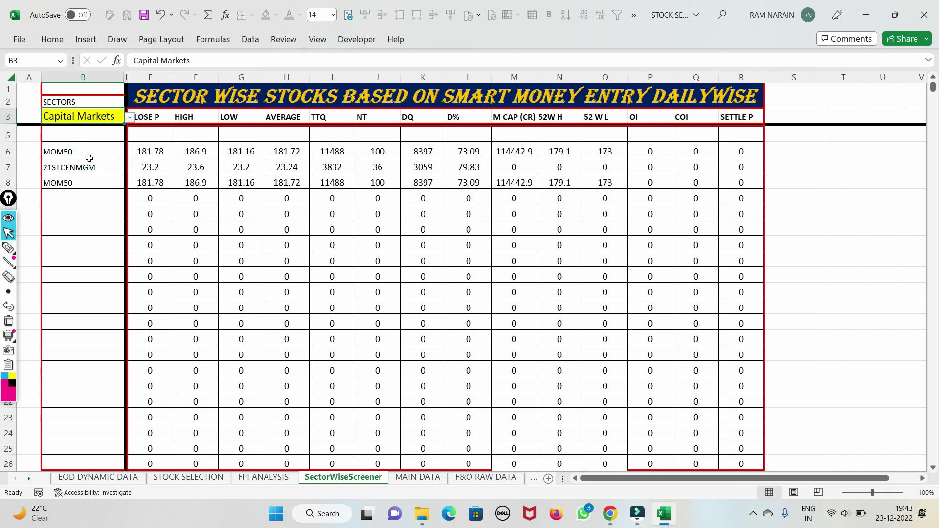
click(131, 119)
click(75, 169)
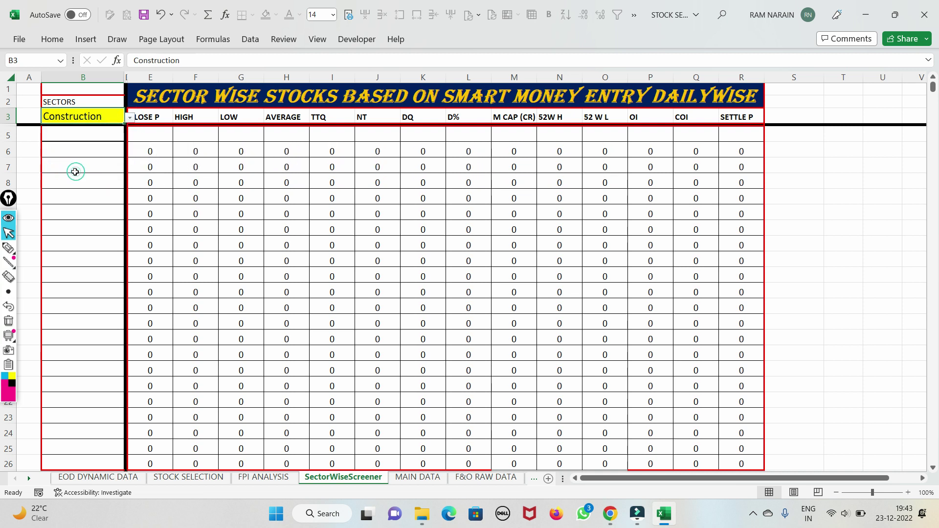
click(131, 119)
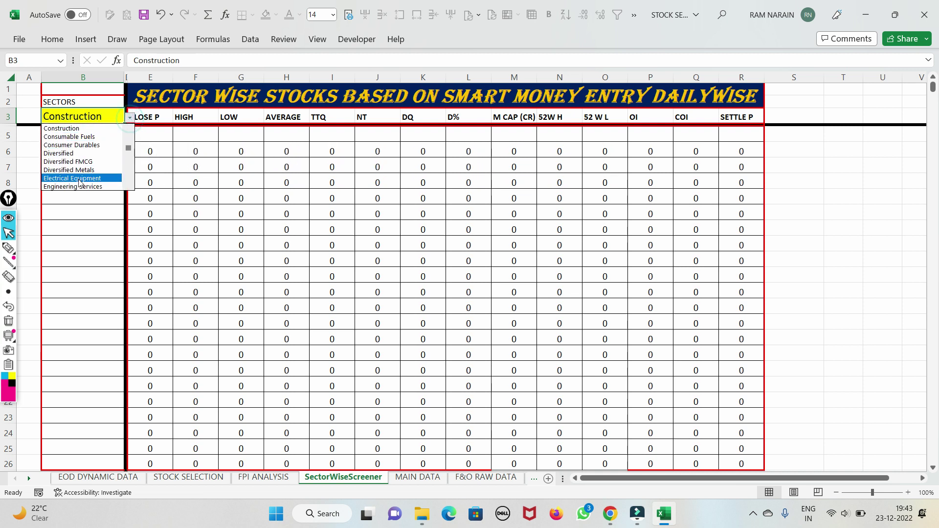
Return to the EOD DYNAMIC DATA sheet and circle cell K1 with the annotation pen
click(80, 473)
click(81, 473)
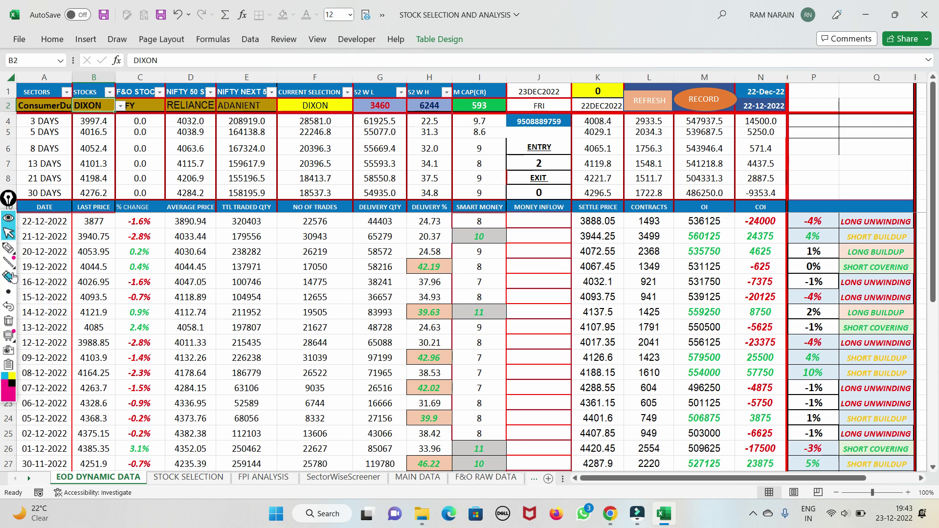
click(8, 247)
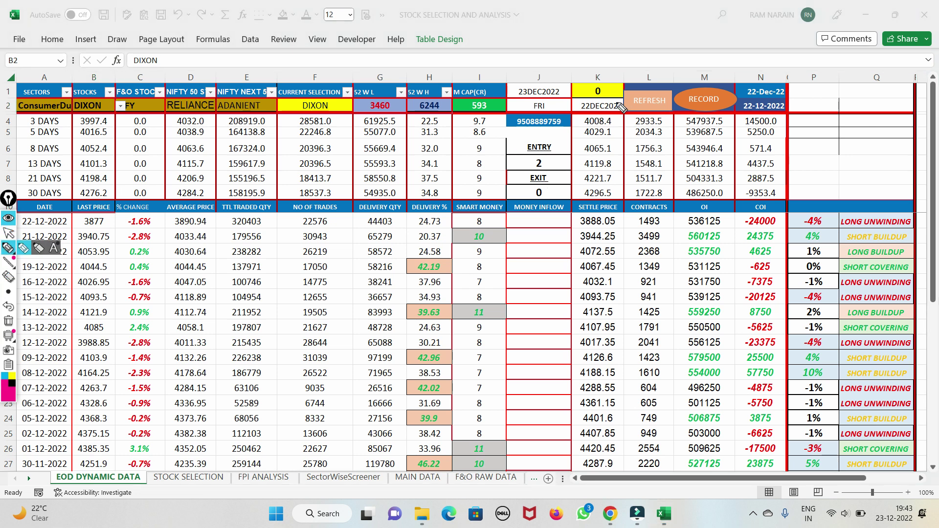
mouse_move(614, 89)
mouse_down()
mouse_move(584, 98)
mouse_move(598, 98)
mouse_up()
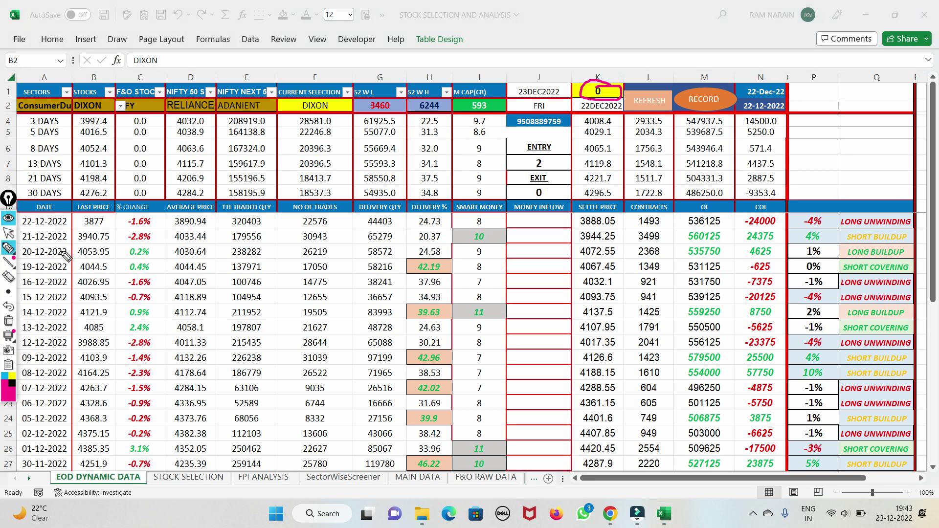
Run the Refresh macro on the EOD DYNAMIC DATA sheet and accept its confirmation
click(9, 233)
click(658, 108)
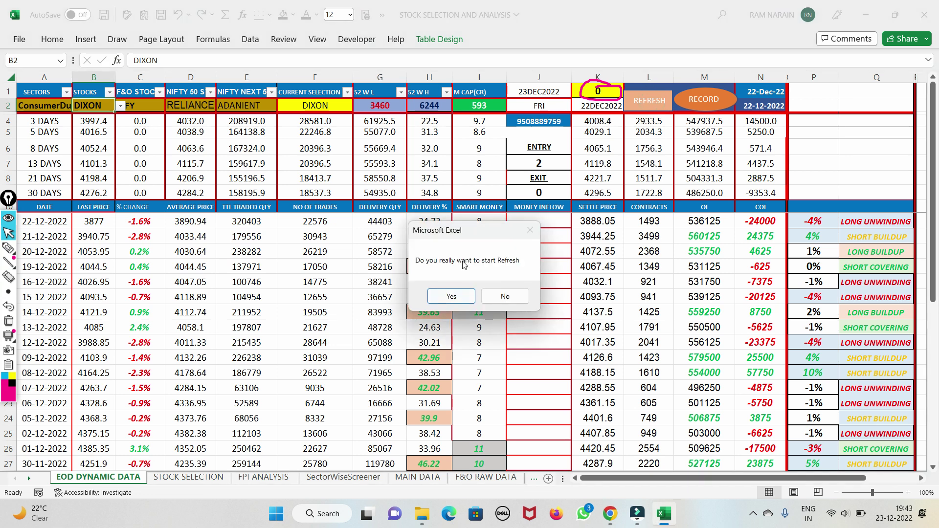
click(440, 295)
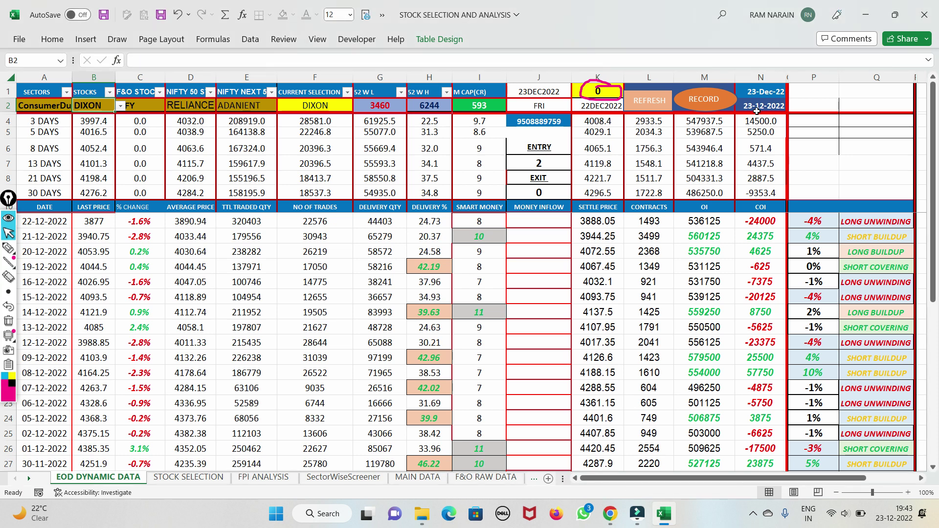
Mark the dates in cells N1 and N2 with the annotation pen
click(8, 248)
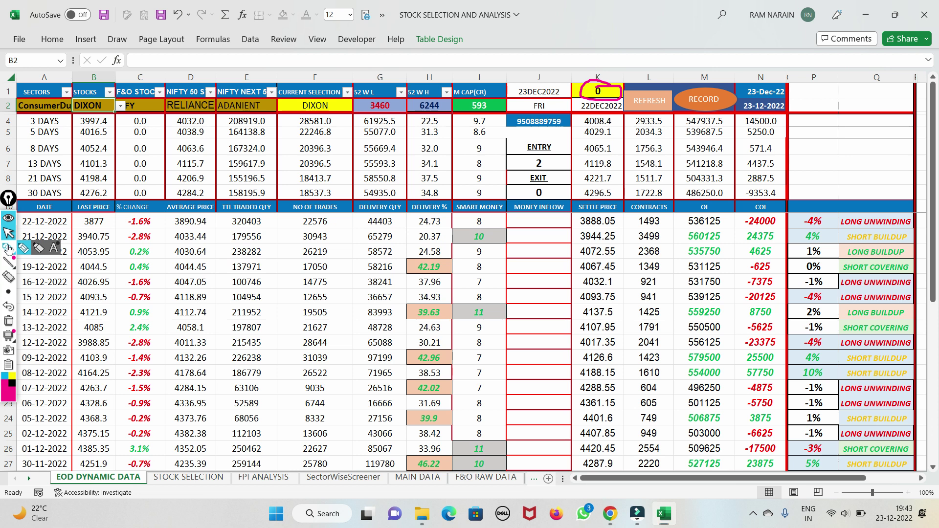
mouse_move(784, 88)
mouse_down()
mouse_move(830, 87)
mouse_move(748, 111)
mouse_up()
click(11, 236)
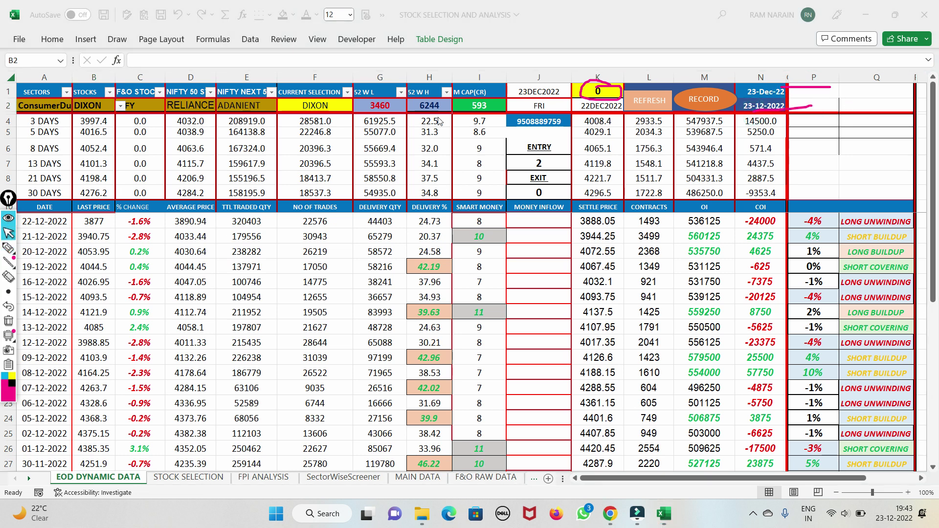
Run the Record macro to store the 23-12-2022 data, and move the annotation toolbar down clear of the first data rows
click(701, 98)
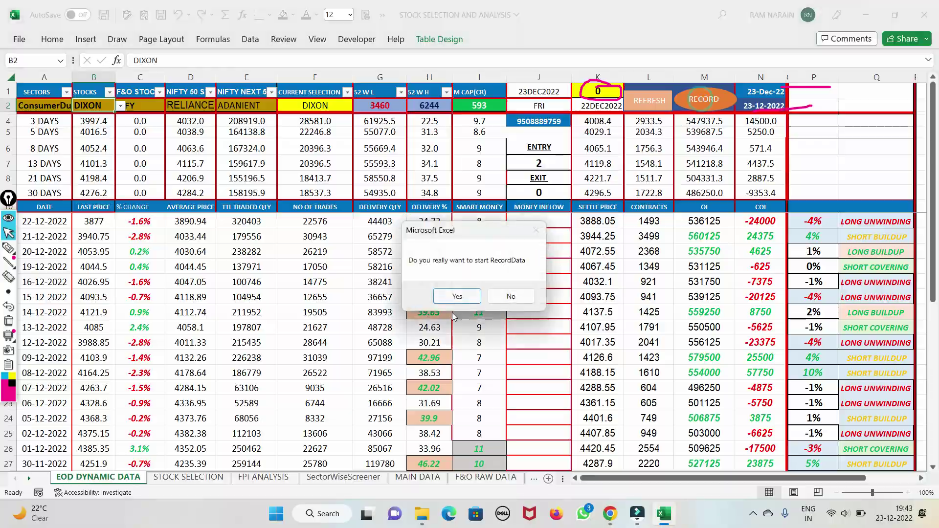
click(450, 296)
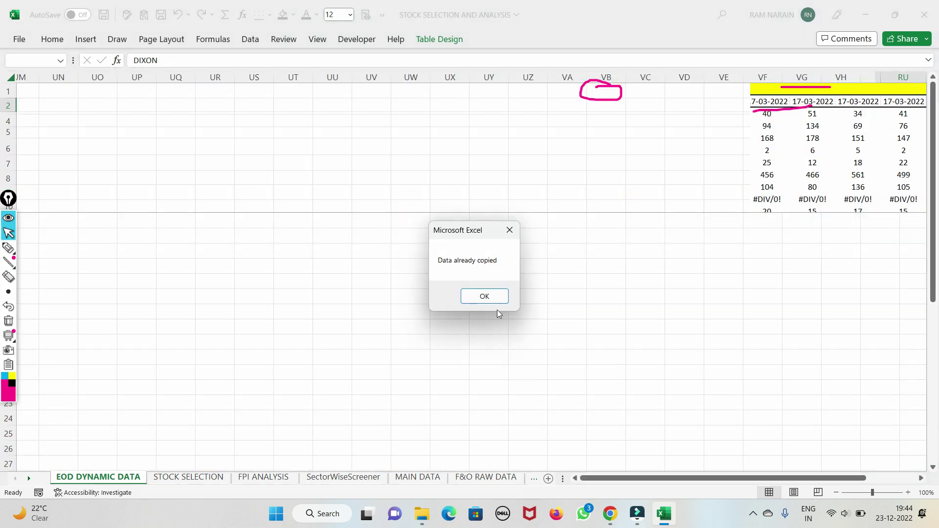
click(476, 299)
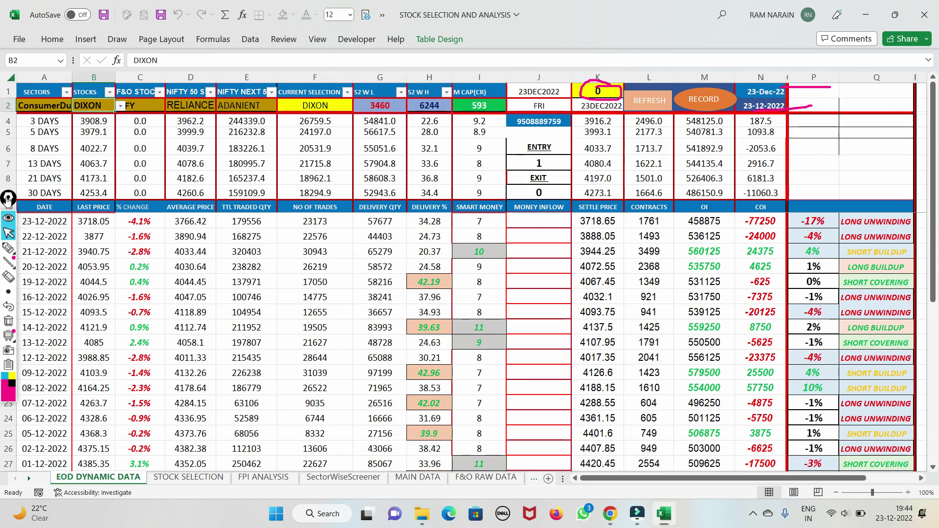
drag(9, 198, 3, 273)
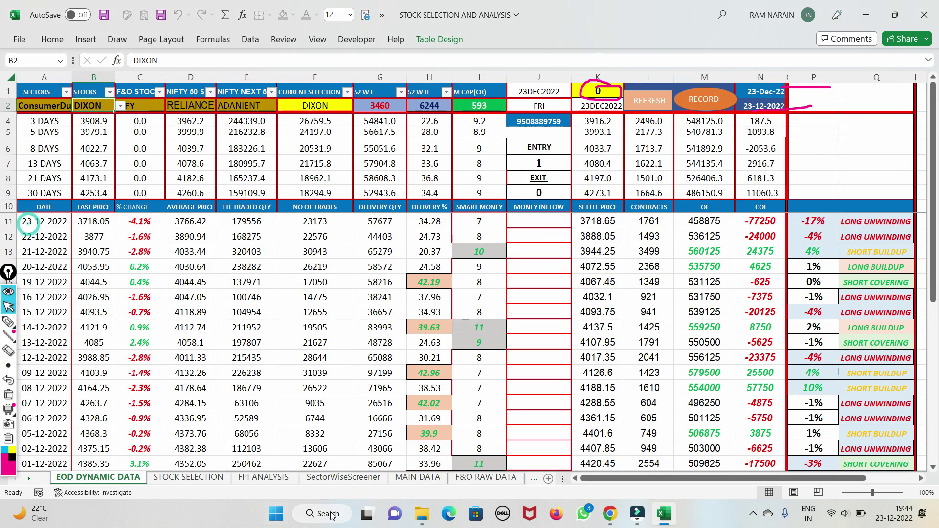
Open the SectorWiseScreener sheet and set the sector in cell B3 to IT - Hardware, then to IT - Software
click(315, 478)
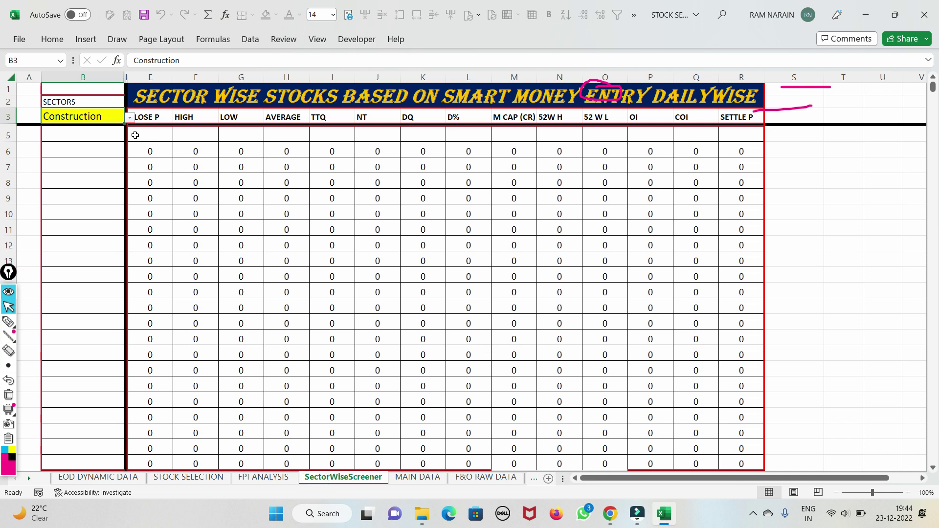
click(130, 117)
drag(128, 146, 131, 163)
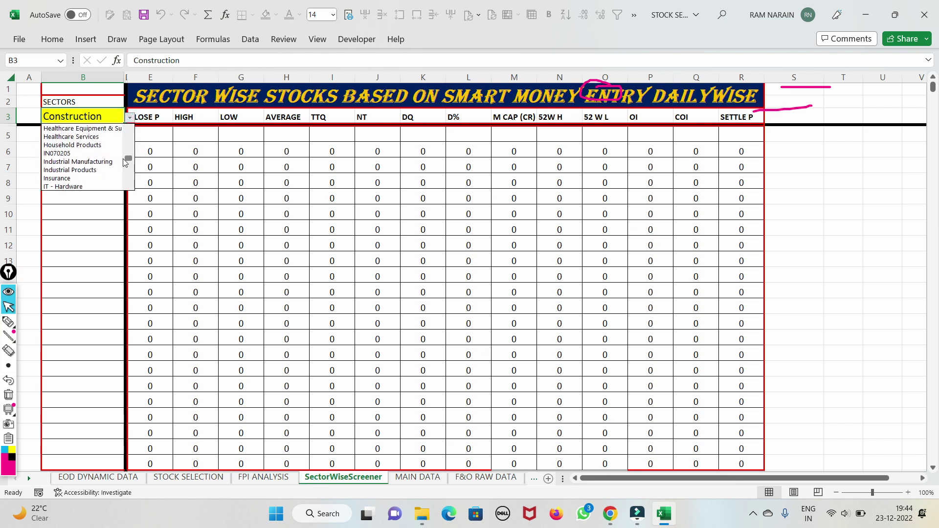
click(62, 186)
click(129, 118)
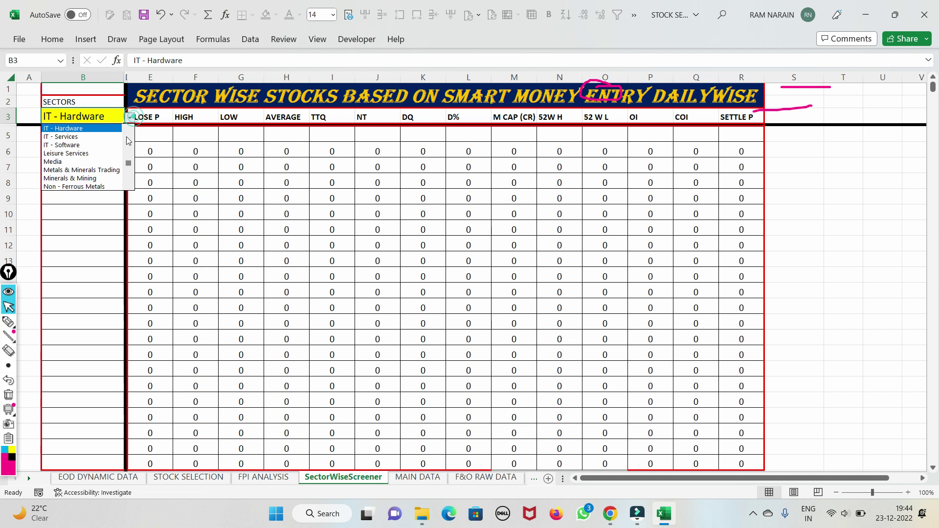
scroll(129, 133, up, 1)
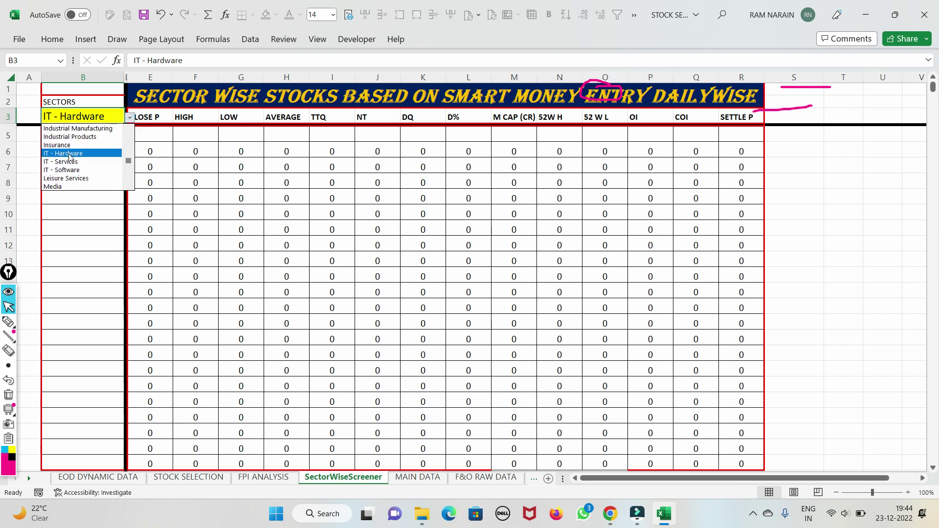
click(68, 169)
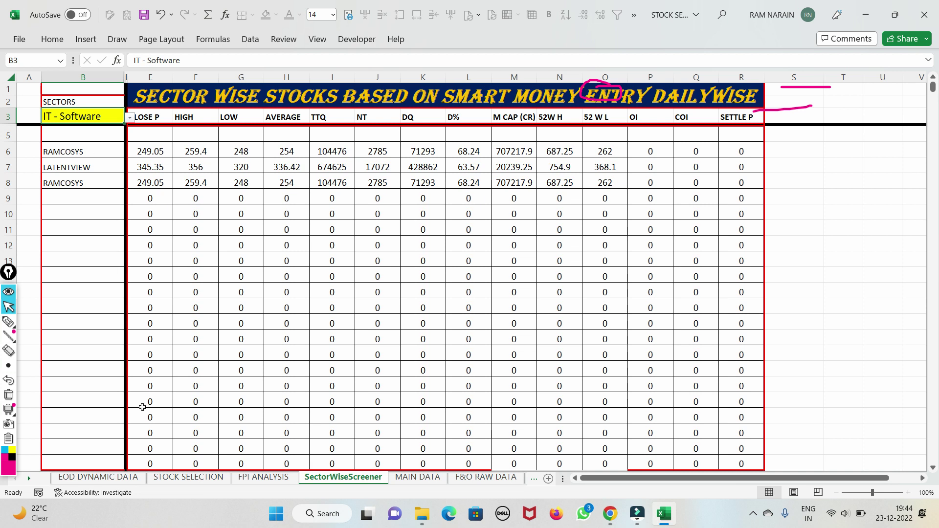
Open the FPI ANALYSIS sheet and circle Information Technology's December 01-15 value and its values from October 16-31 to November 16-30, 2022
click(263, 477)
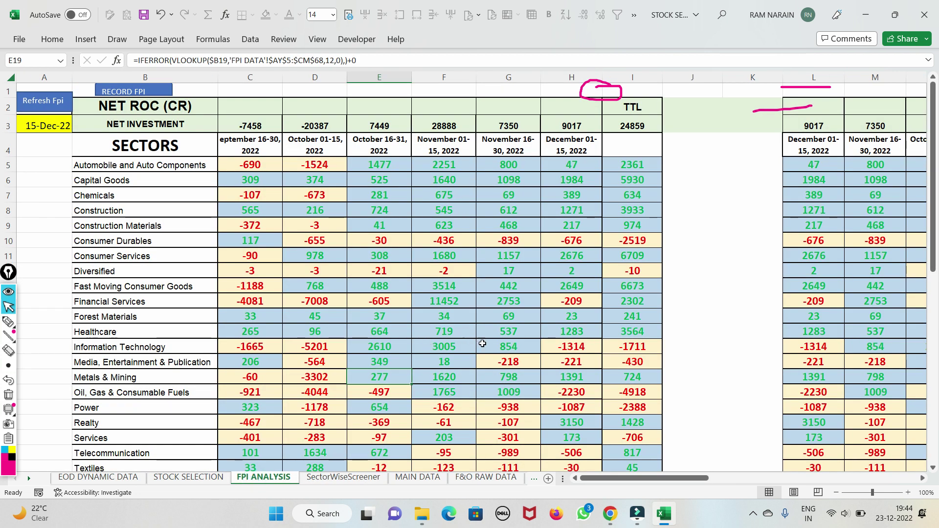
click(8, 322)
mouse_move(592, 344)
mouse_down()
mouse_move(563, 357)
mouse_move(591, 353)
mouse_move(556, 348)
mouse_up()
mouse_move(339, 349)
mouse_down()
mouse_move(514, 348)
mouse_move(494, 365)
mouse_move(366, 363)
mouse_move(416, 341)
mouse_move(520, 341)
mouse_up()
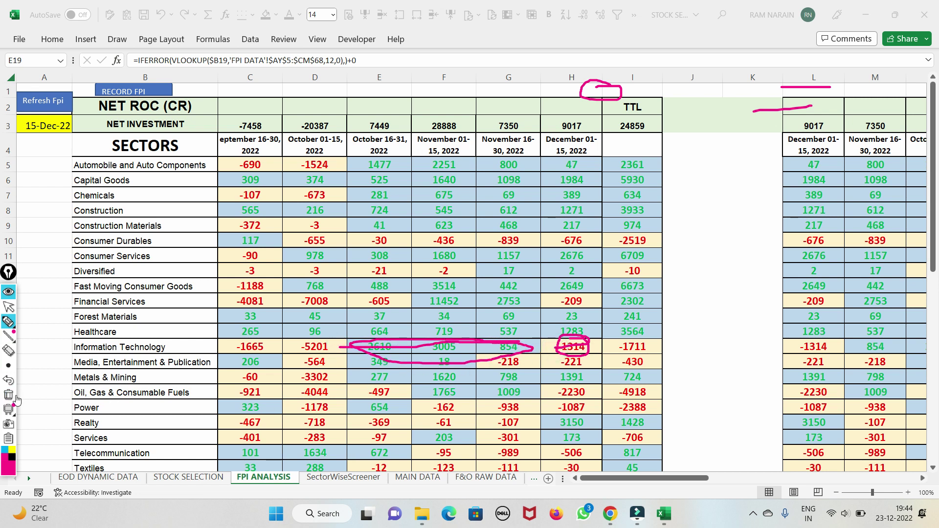
Clear the pen marks, open the SectorWiseScreener sheet and set the sector in cell B3 to Healthcare Services
click(8, 394)
click(9, 307)
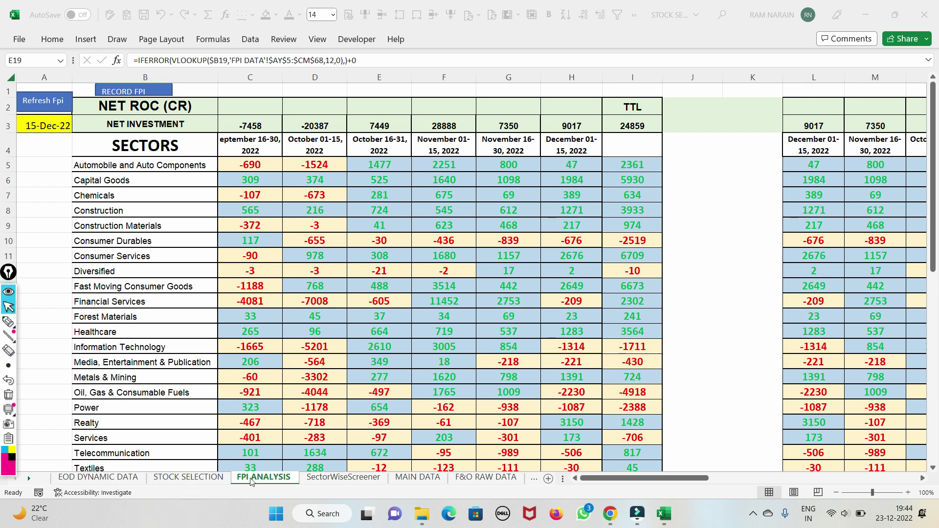
click(325, 477)
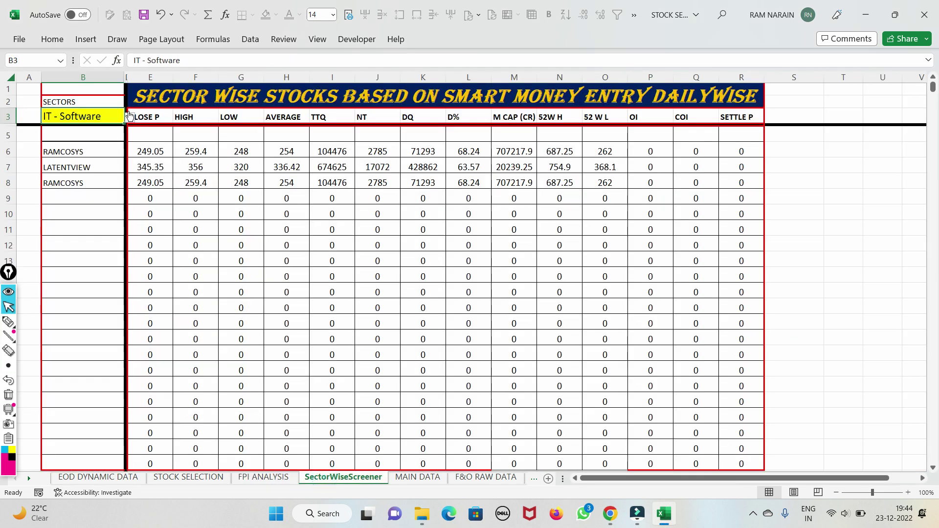
click(130, 119)
drag(129, 133, 129, 134)
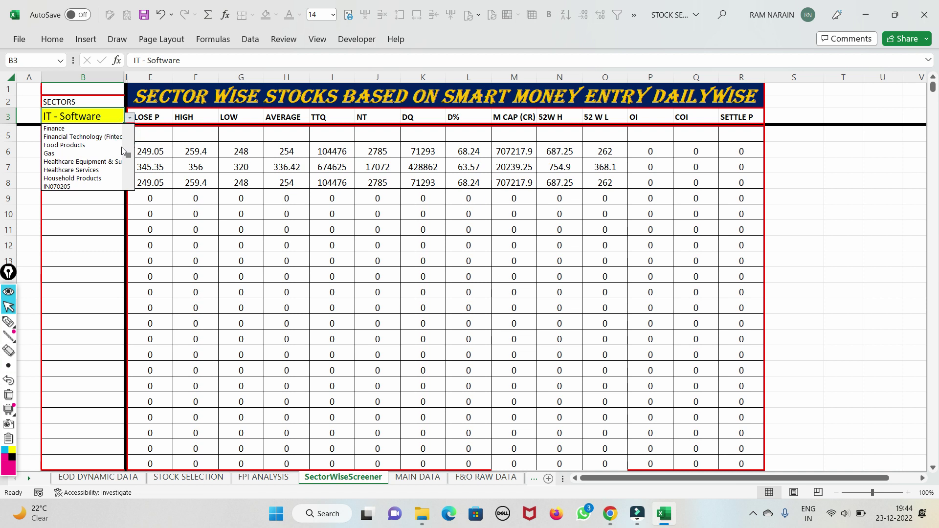
click(88, 169)
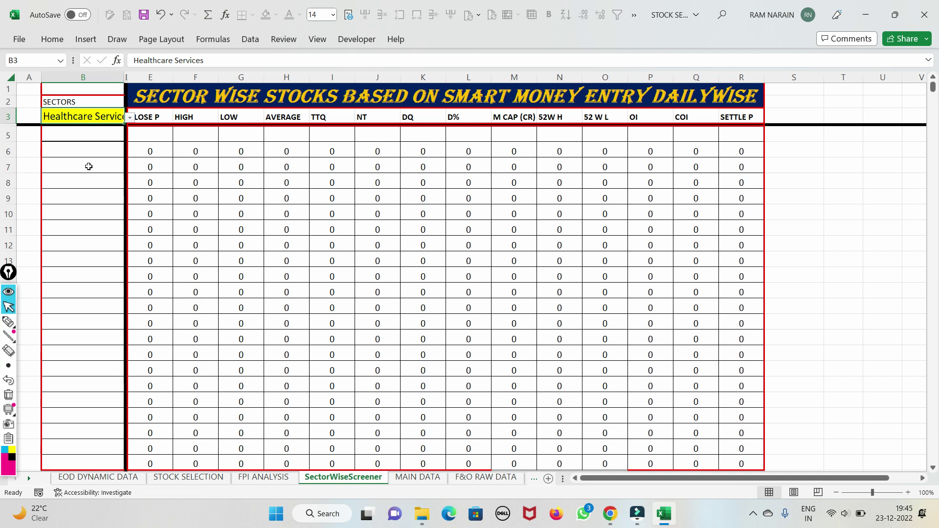
Set the sector in cell B3 of the SectorWiseScreener sheet to Healthcare Equipment & Supplies
click(130, 118)
drag(130, 133, 130, 134)
scroll(130, 135, up, 1)
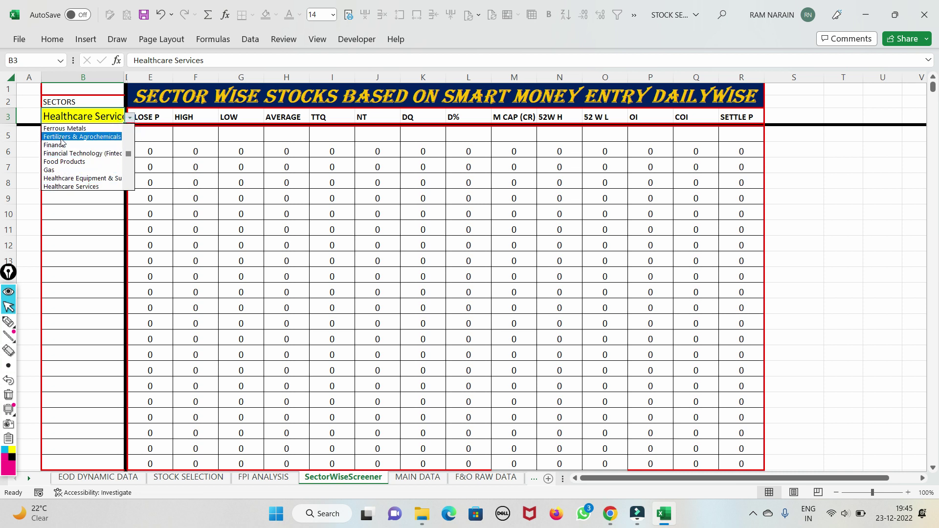
click(63, 178)
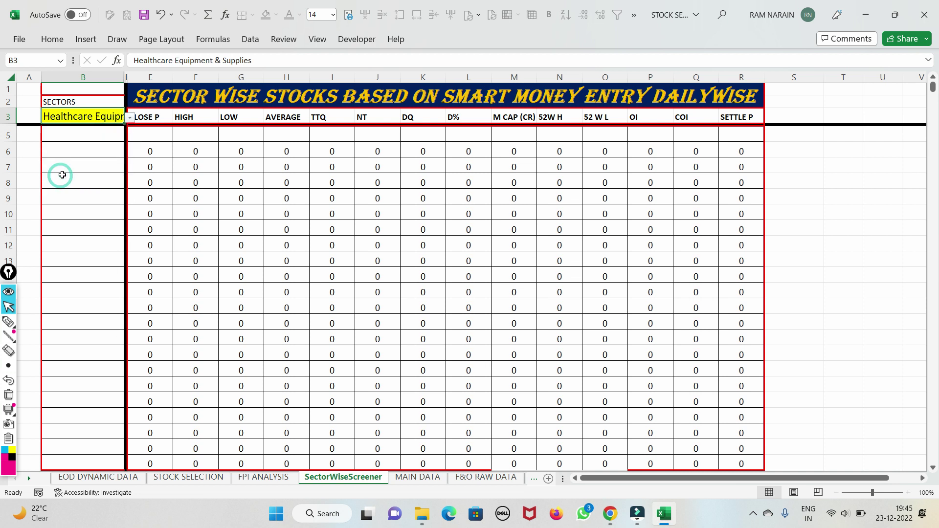
click(130, 118)
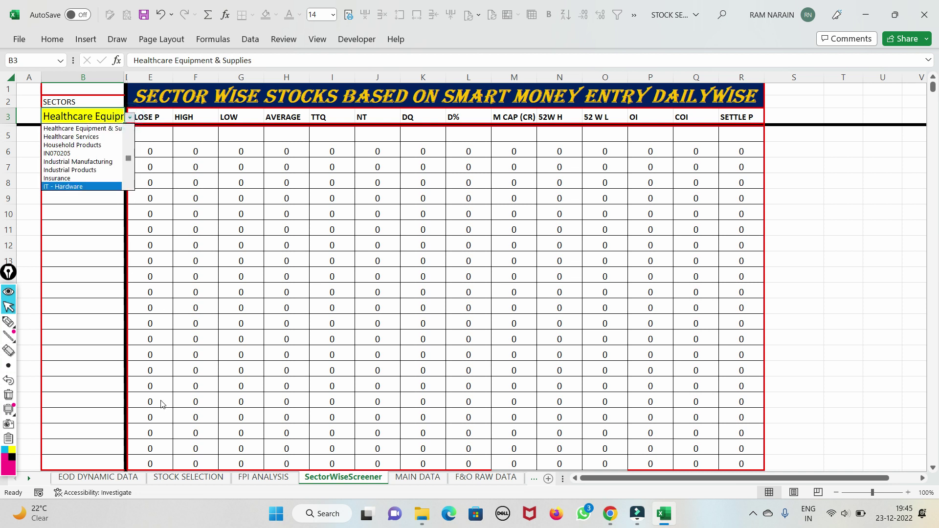
On the FPI ANALYSIS sheet, circle Realty's December 01-15 value and mark its values from September 16-30 to November 16-30, 2022
click(259, 477)
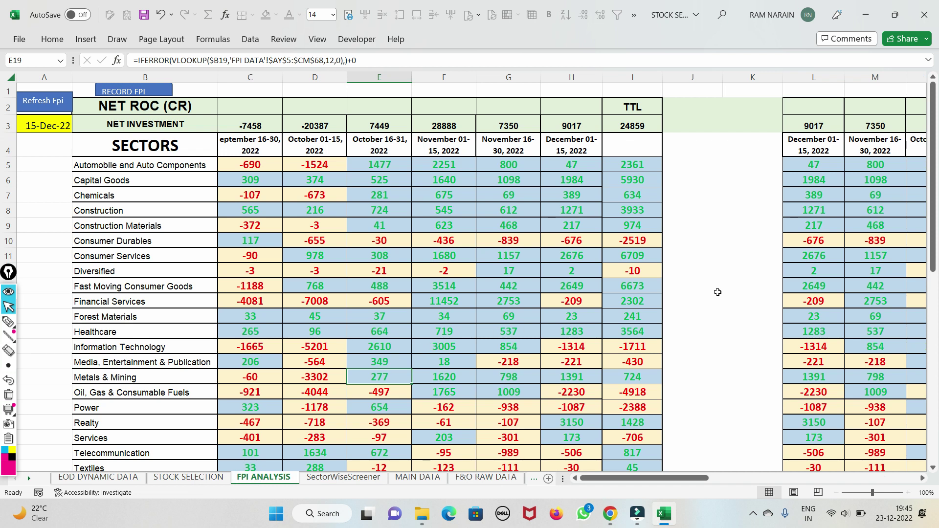
click(9, 321)
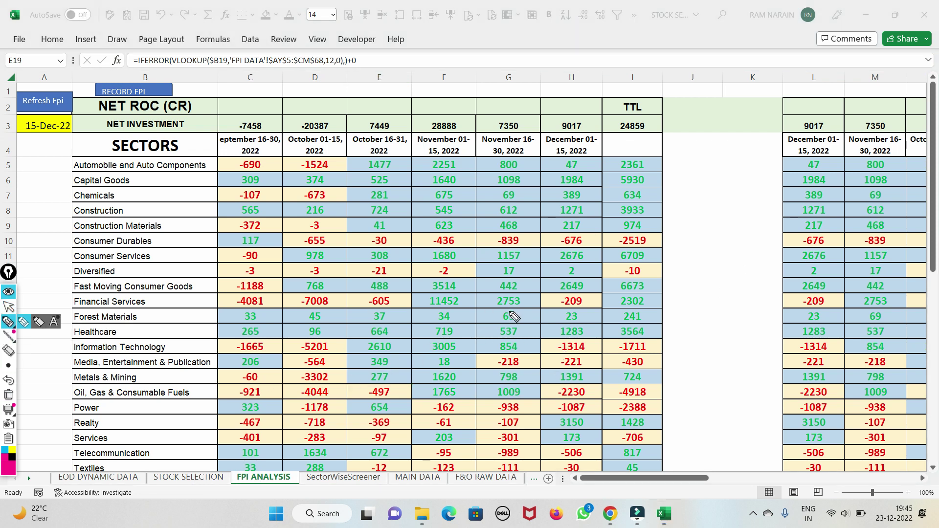
scroll(496, 320, down, 2)
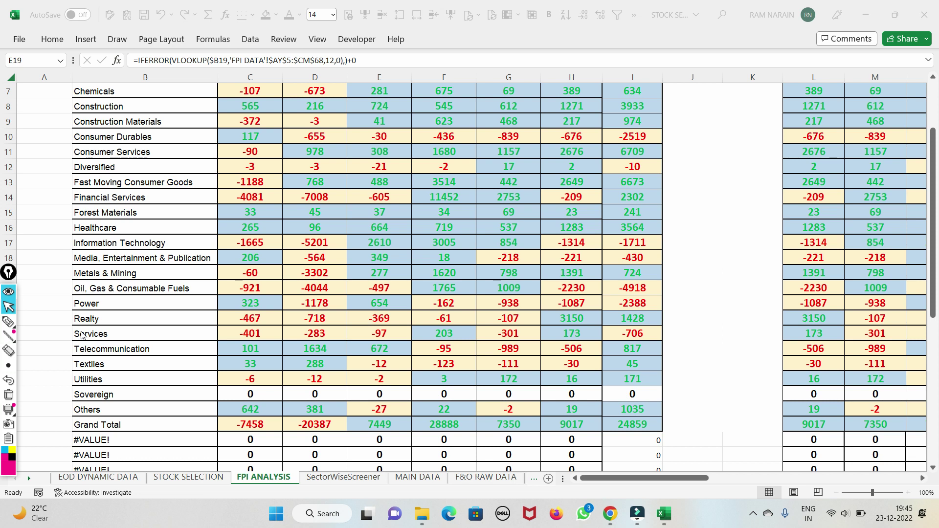
click(8, 321)
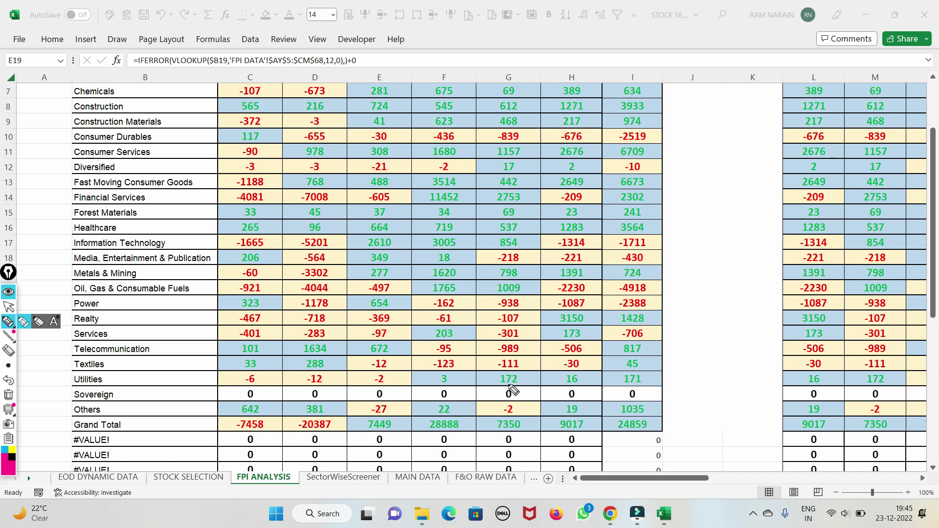
mouse_move(598, 310)
mouse_down()
mouse_move(535, 315)
mouse_move(601, 312)
mouse_up()
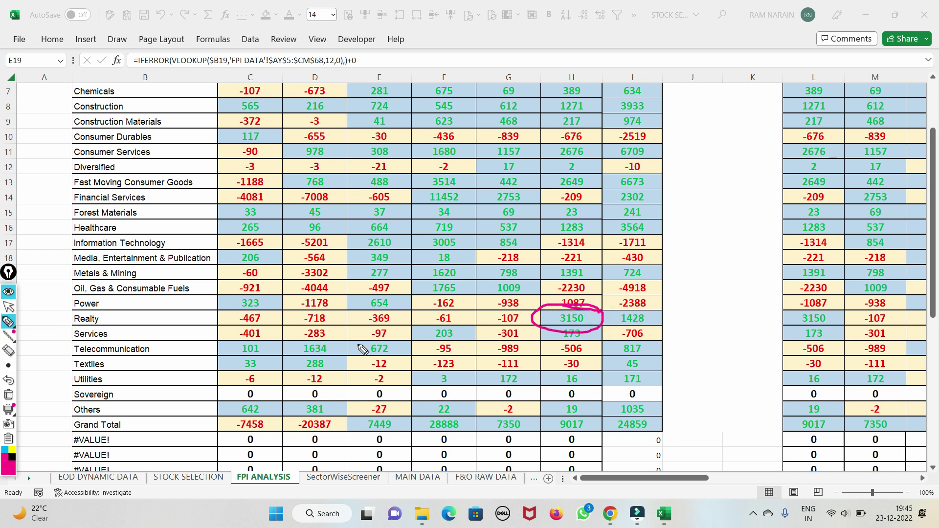
mouse_move(209, 321)
mouse_down()
mouse_move(367, 325)
mouse_move(524, 313)
mouse_move(469, 321)
mouse_up()
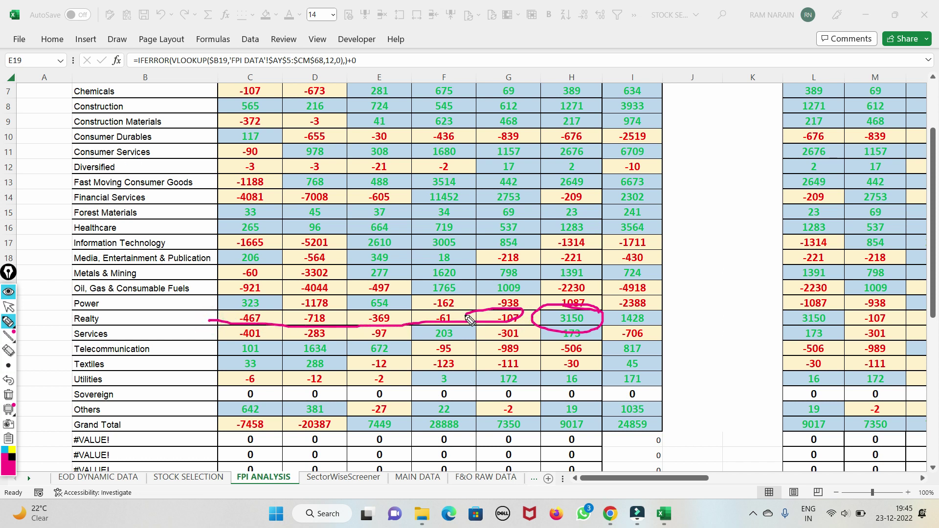
Clear the pen marks and set the sector in cell B3 of the SectorWiseScreener sheet to Realty
click(9, 394)
click(9, 307)
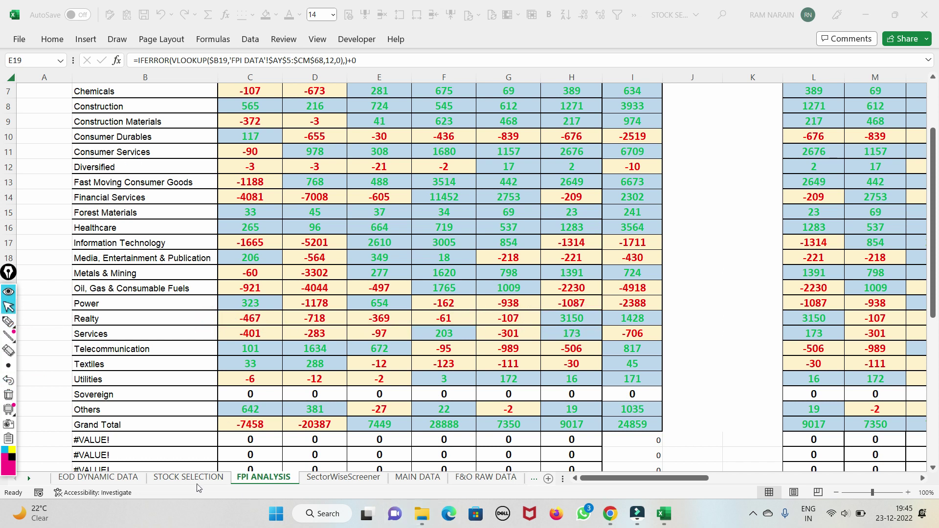
click(323, 482)
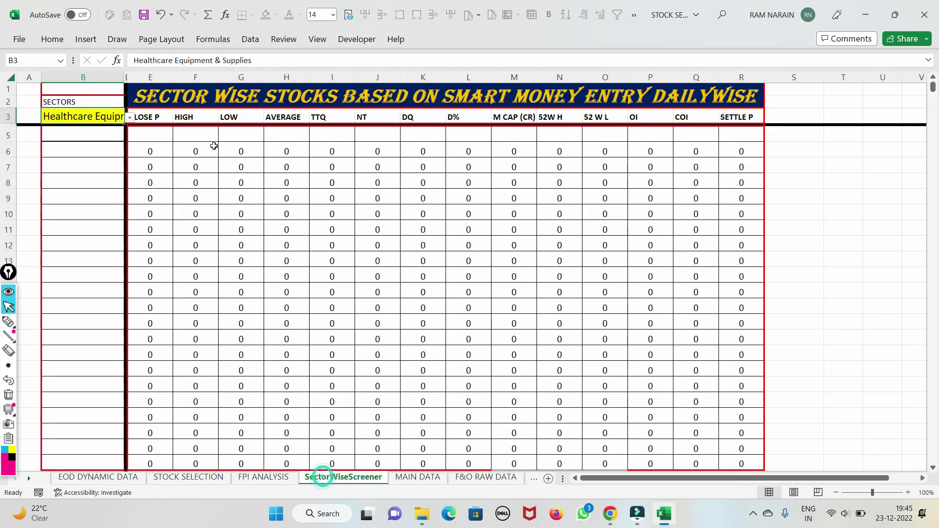
click(130, 118)
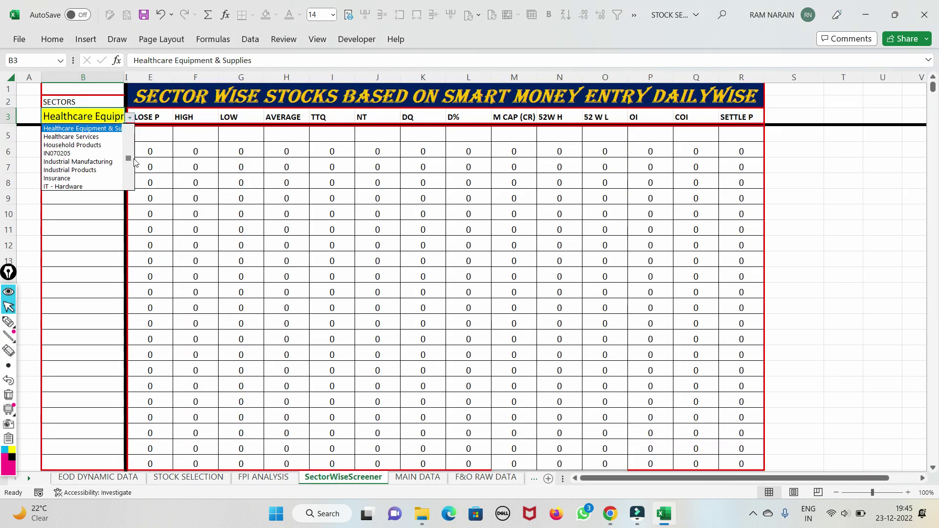
scroll(129, 184, down, 10)
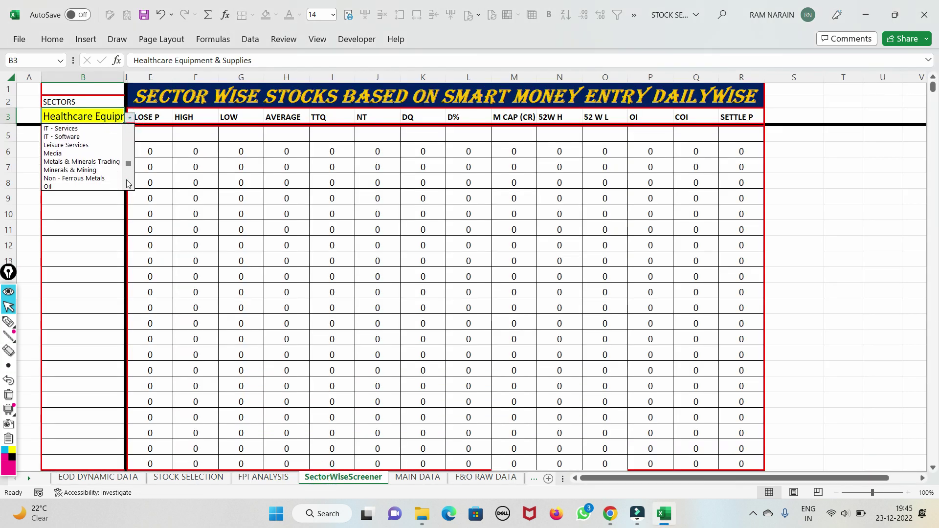
scroll(128, 183, down, 5)
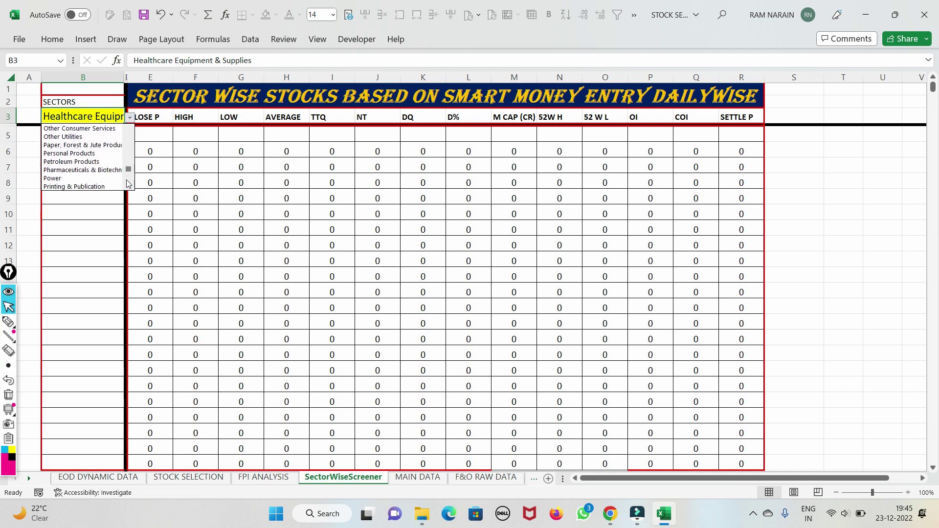
click(53, 178)
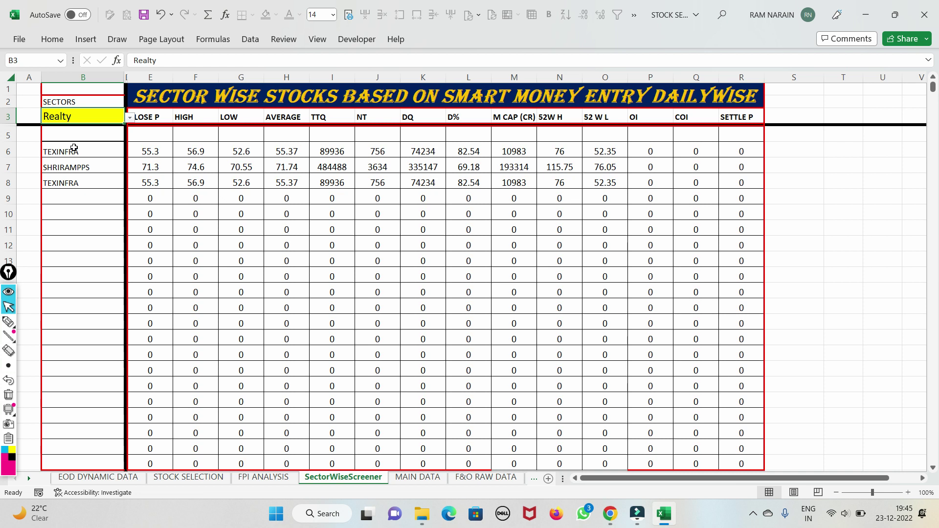
Open the EOD DYNAMIC DATA sheet and set the sector in cell A2 to Realty
click(70, 482)
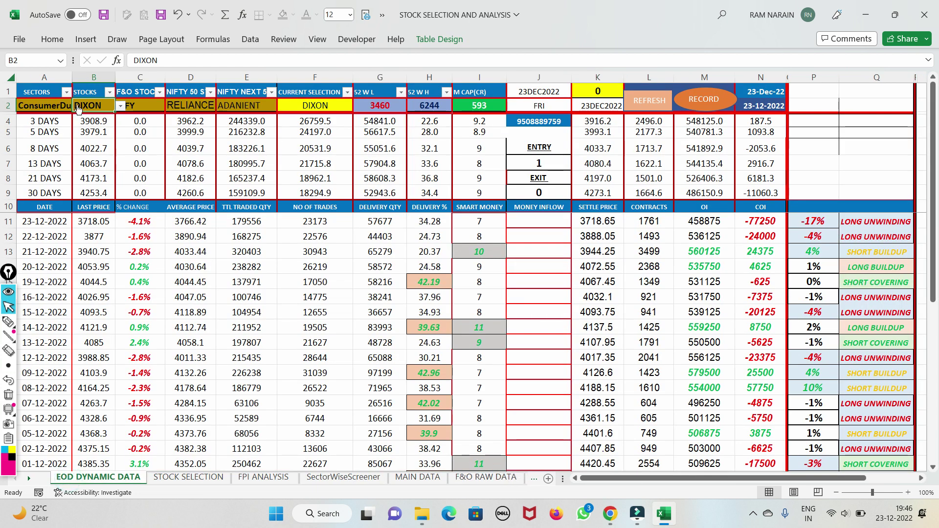
click(57, 104)
click(77, 105)
drag(77, 145, 77, 184)
click(29, 116)
Set the stock in cell B2 of the EOD DYNAMIC DATA sheet to TEXINFRA
click(93, 106)
click(120, 105)
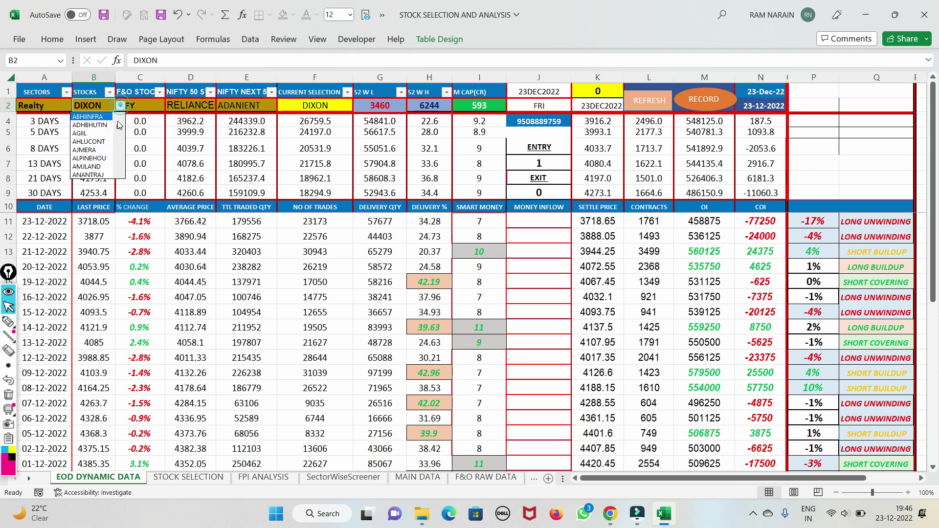
drag(119, 127, 120, 164)
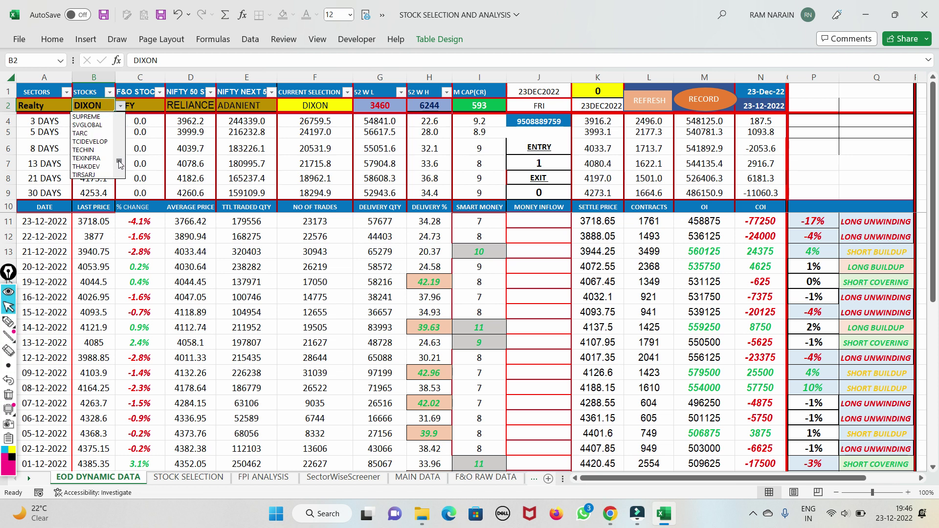
click(86, 158)
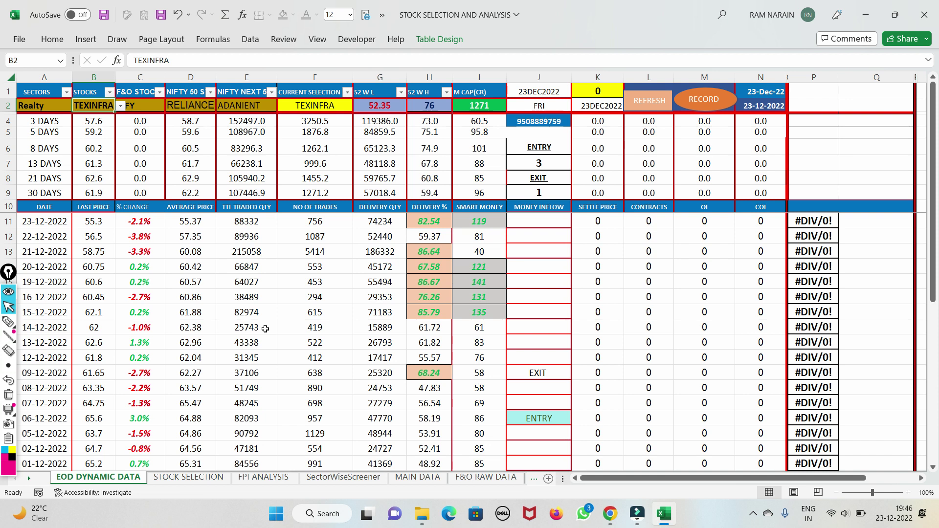
Mark TEXINFRA's Delivery % values from 15-12-2022 to 23-12-2022 with the annotation pen, and clear the marks
click(8, 321)
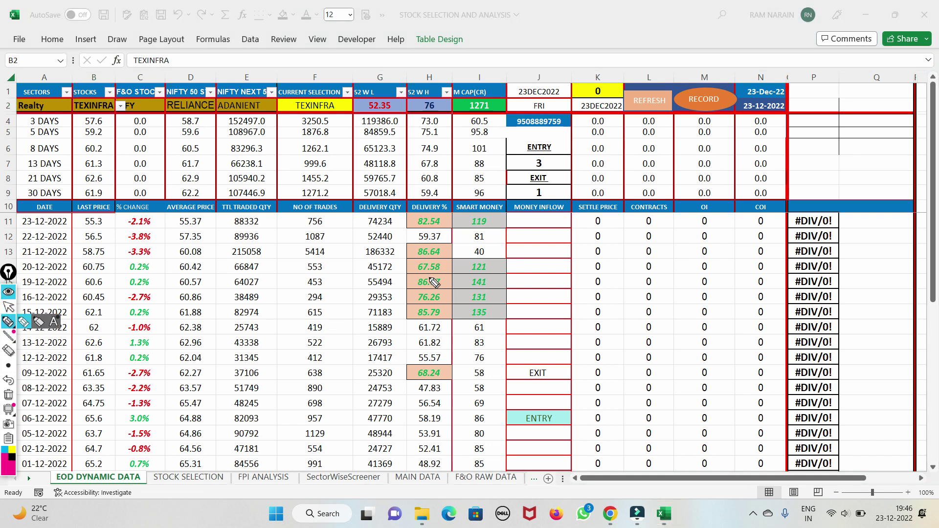
mouse_move(448, 213)
mouse_down()
mouse_move(397, 219)
mouse_move(434, 218)
mouse_move(411, 253)
mouse_move(407, 282)
mouse_move(441, 306)
mouse_move(416, 318)
mouse_up()
mouse_move(443, 287)
mouse_down()
mouse_move(516, 292)
mouse_move(459, 308)
mouse_move(506, 306)
mouse_move(457, 267)
mouse_move(465, 254)
mouse_move(455, 235)
mouse_move(538, 230)
mouse_move(460, 230)
mouse_move(489, 206)
mouse_move(521, 223)
mouse_move(374, 227)
mouse_up()
click(9, 394)
Circle TEXINFRA's Last Price values from 15-12-2022 to 23-12-2022, clear the marks and leave pen mode
mouse_move(111, 312)
mouse_down()
mouse_move(68, 310)
mouse_move(117, 307)
mouse_move(128, 279)
mouse_move(100, 281)
mouse_move(132, 252)
mouse_move(81, 222)
mouse_move(118, 209)
mouse_up()
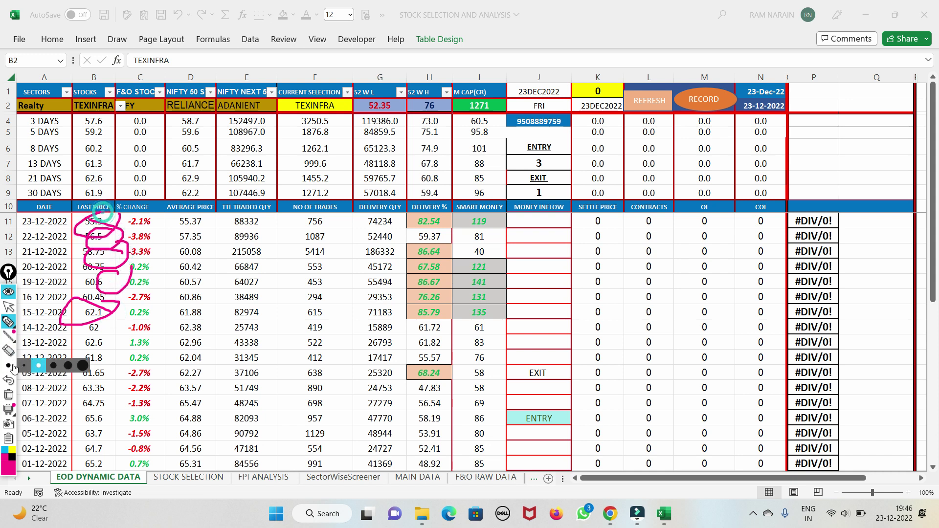
click(9, 396)
click(8, 307)
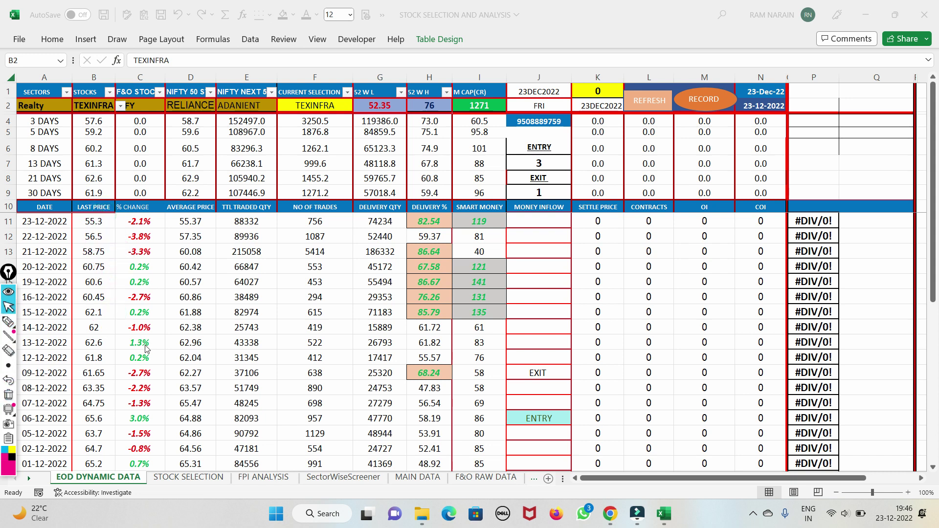
Mark TEXINFRA's Smart Money values from 14-11-2022 to 22-11-2022 with the annotation pen, clear the marks and return to the latest dates
scroll(145, 374, down, 3)
scroll(146, 374, down, 2)
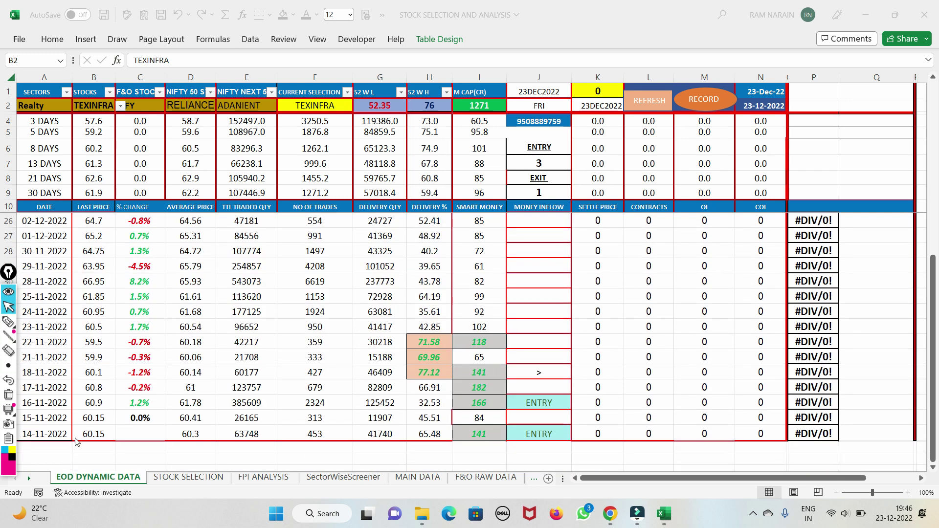
click(8, 321)
mouse_move(477, 344)
mouse_down()
mouse_move(491, 353)
mouse_move(482, 366)
mouse_move(500, 399)
mouse_move(511, 393)
mouse_move(477, 407)
mouse_move(504, 398)
mouse_up()
mouse_move(469, 438)
mouse_down()
mouse_move(489, 428)
mouse_move(514, 436)
mouse_up()
click(9, 306)
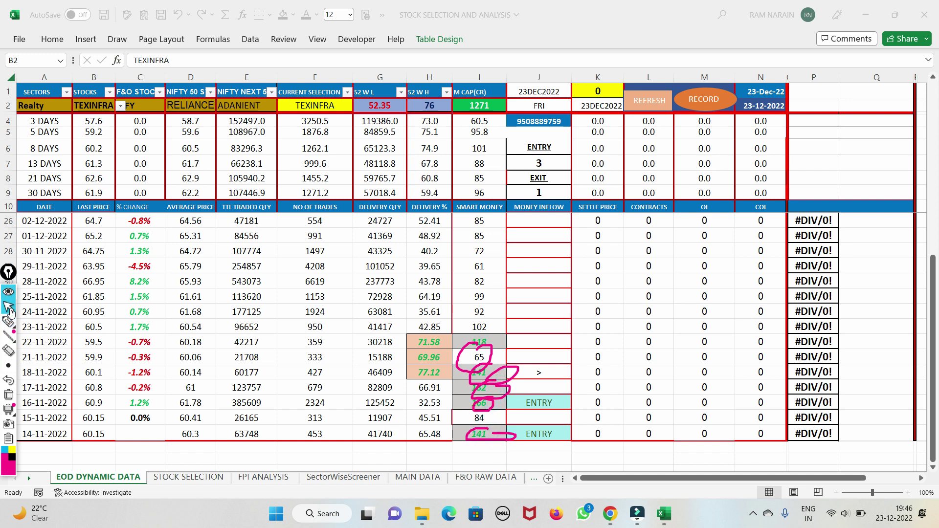
click(13, 401)
scroll(273, 325, up, 5)
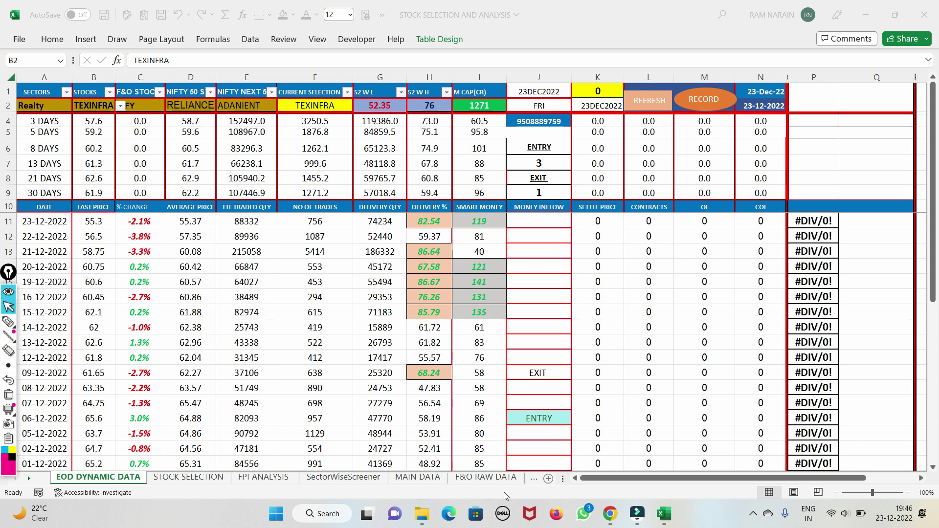
Check the sector values on the FPI ANALYSIS sheet and the Realty stocks on the SectorWiseScreener sheet
click(254, 479)
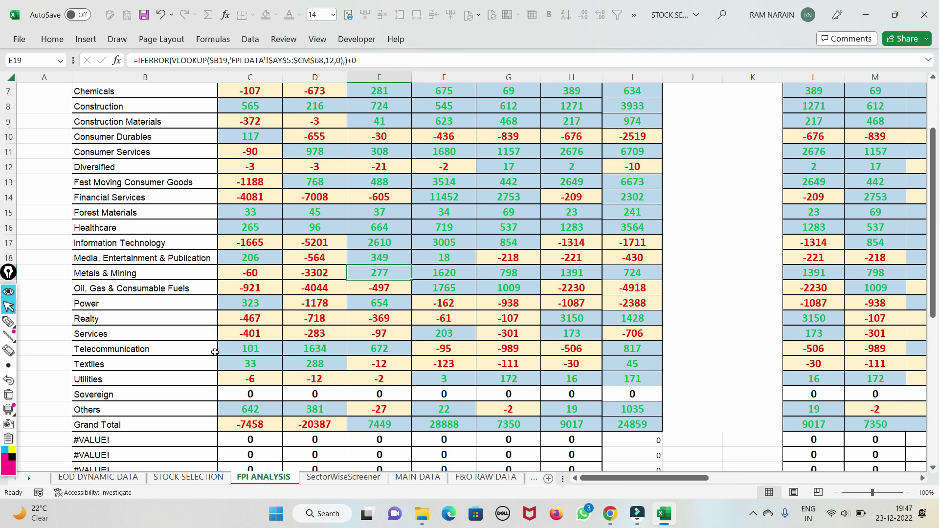
click(337, 480)
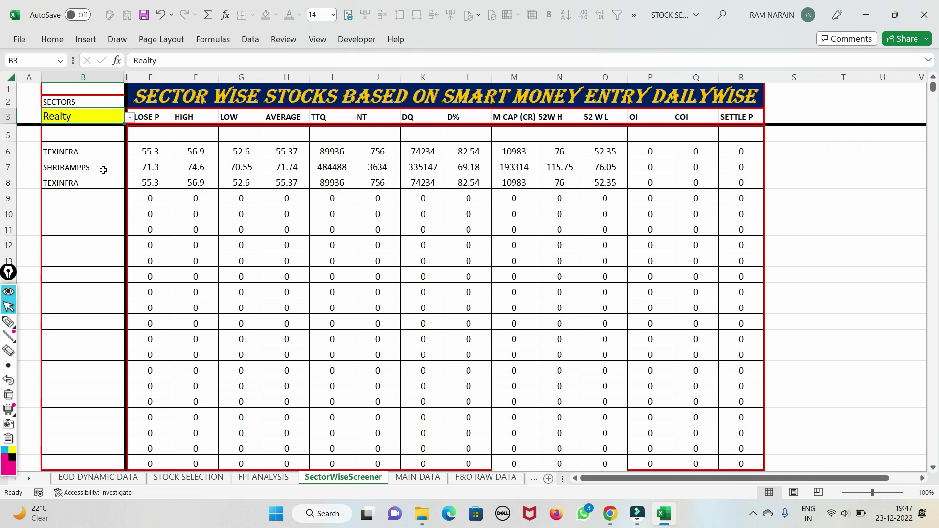
Select SHRIRAMPPS as the stock on the EOD DYNAMIC DATA sheet
click(97, 477)
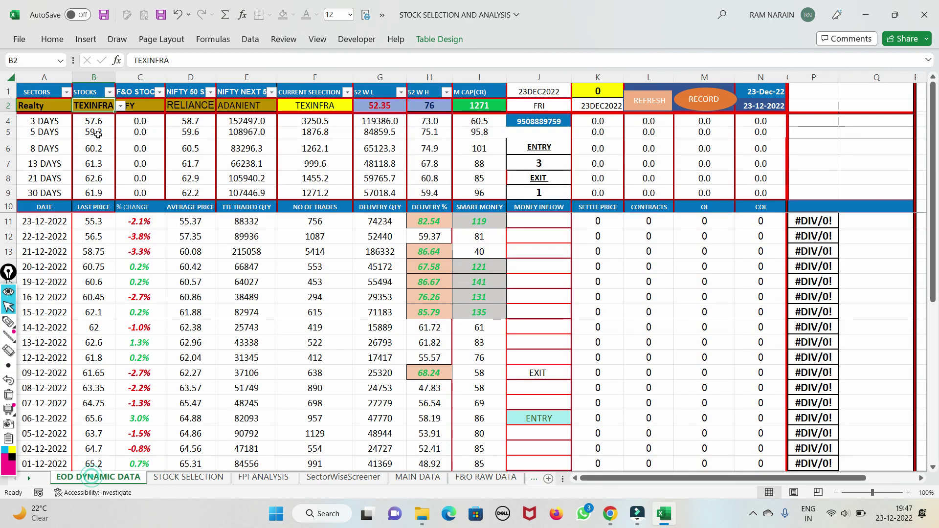
click(121, 106)
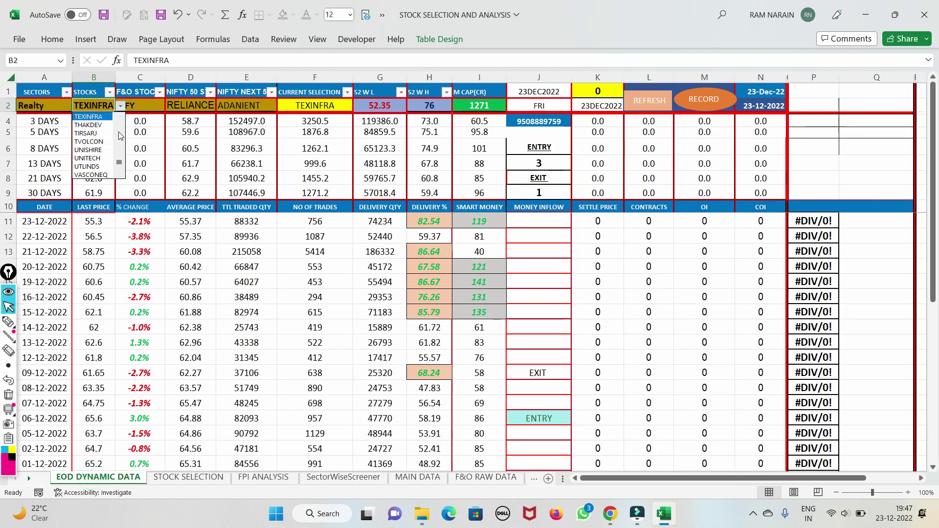
scroll(121, 125, up, 5)
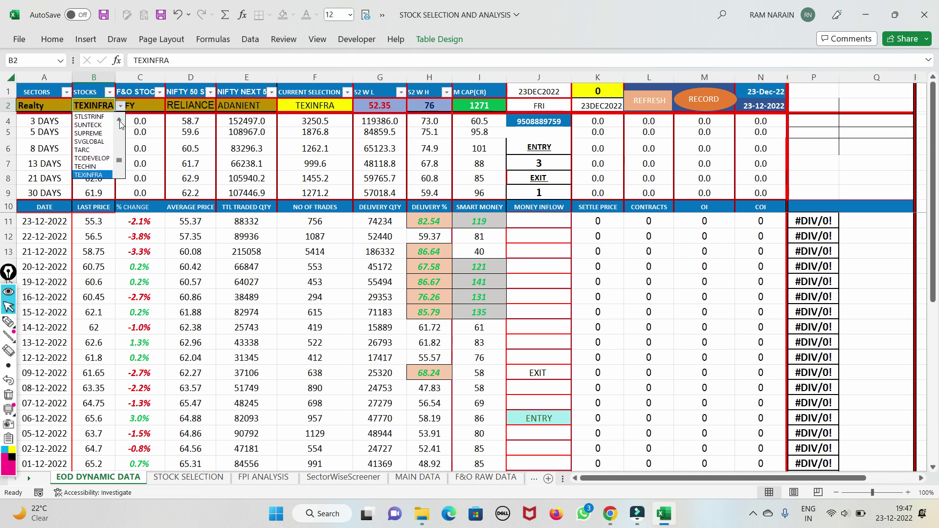
scroll(121, 124, up, 1)
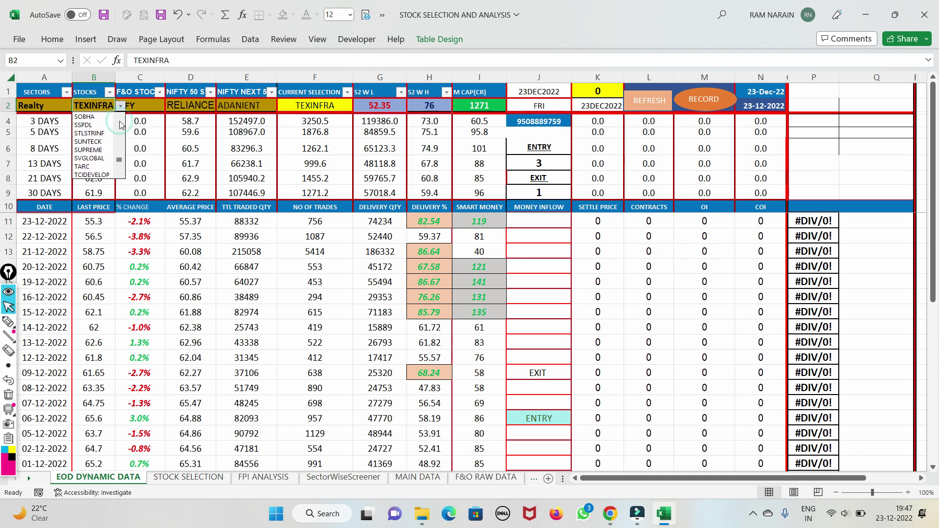
click(120, 121)
click(120, 121)
click(119, 120)
click(119, 121)
click(120, 176)
click(120, 176)
click(120, 176)
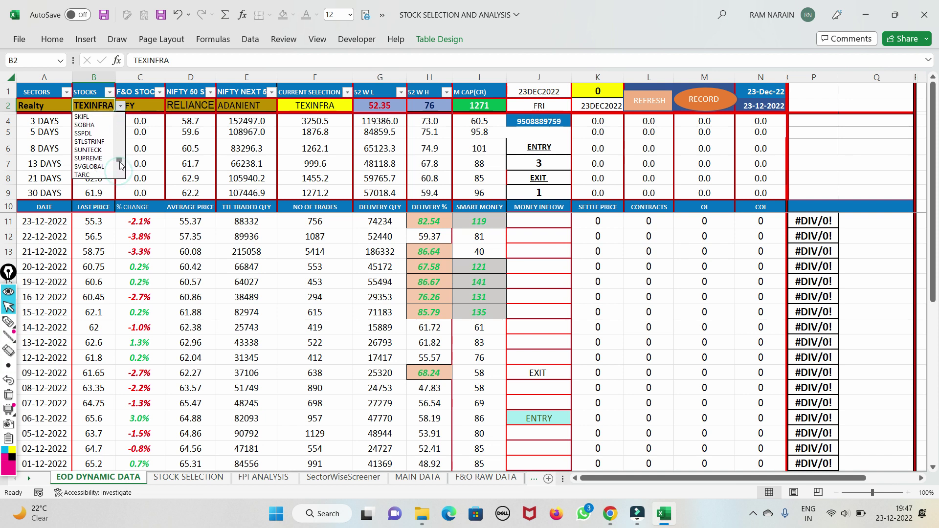
click(120, 118)
click(120, 118)
click(120, 119)
click(120, 119)
click(120, 119)
click(120, 118)
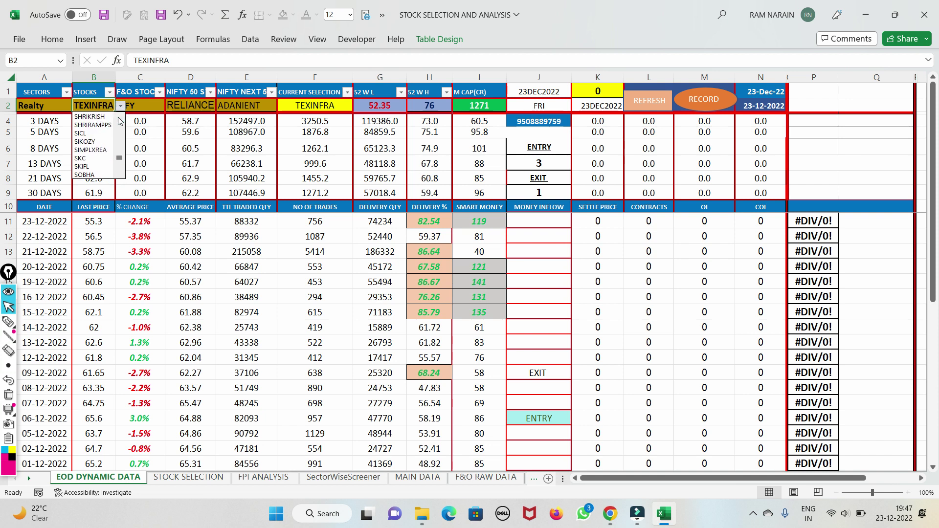
click(93, 125)
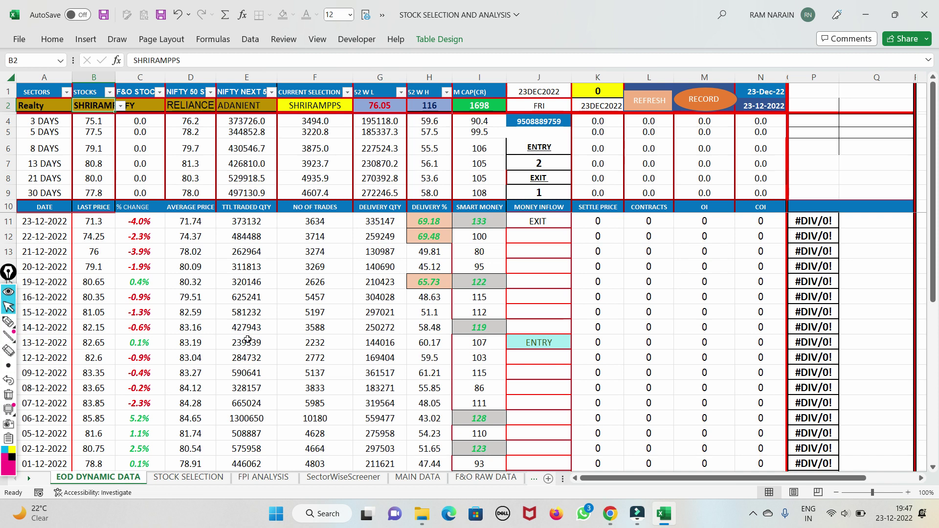
Mark SHRIRAMPPS's latest Last Price, Delivery %, Smart Money and EXIT entries with the annotation pen, clear the marks and leave pen mode
scroll(248, 339, down, 8)
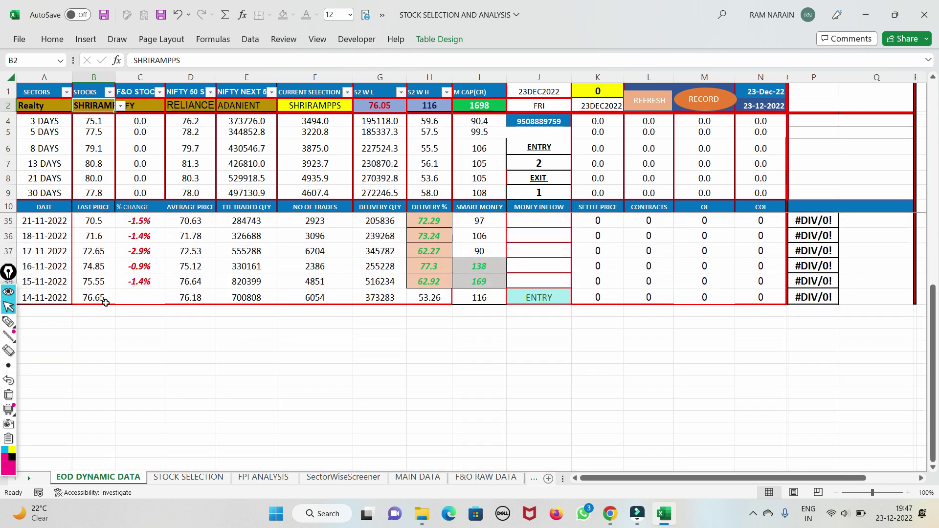
scroll(105, 303, up, 7)
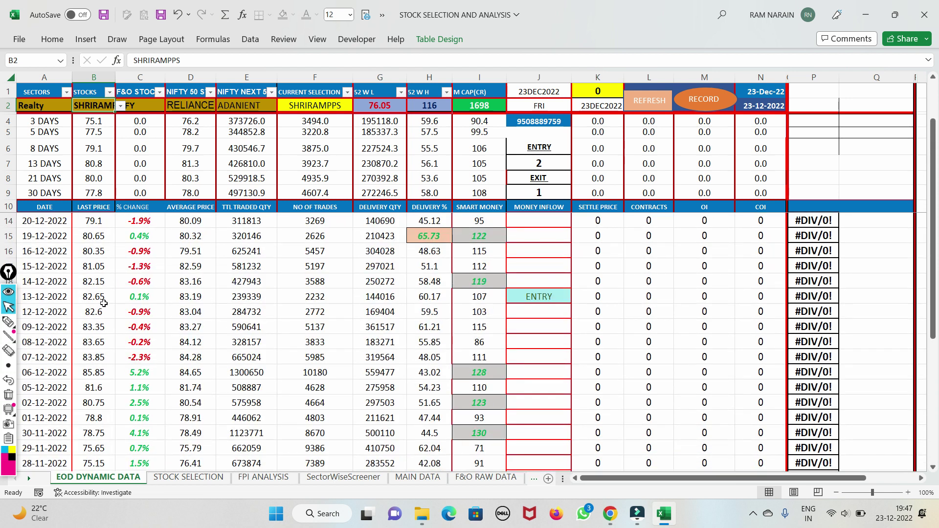
scroll(201, 315, up, 1)
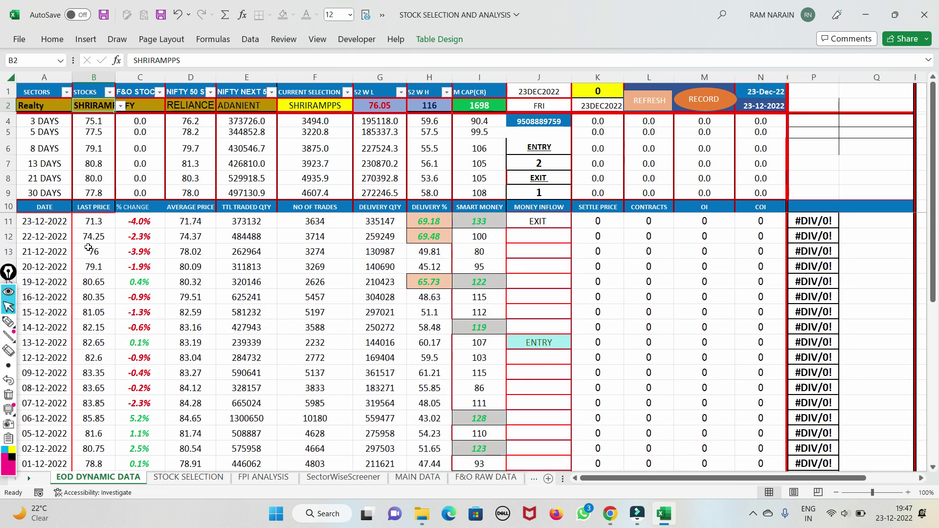
click(8, 321)
mouse_move(105, 211)
mouse_down()
mouse_move(74, 230)
mouse_move(124, 245)
mouse_move(83, 250)
mouse_move(117, 232)
mouse_up()
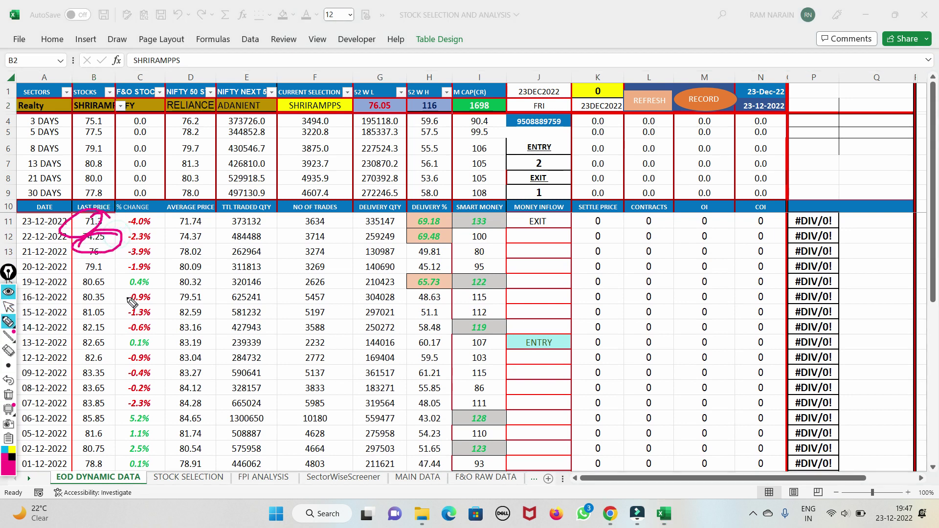
drag(392, 277, 556, 289)
drag(386, 235, 575, 234)
mouse_move(417, 224)
mouse_down()
mouse_move(584, 221)
mouse_move(547, 215)
mouse_move(557, 233)
mouse_up()
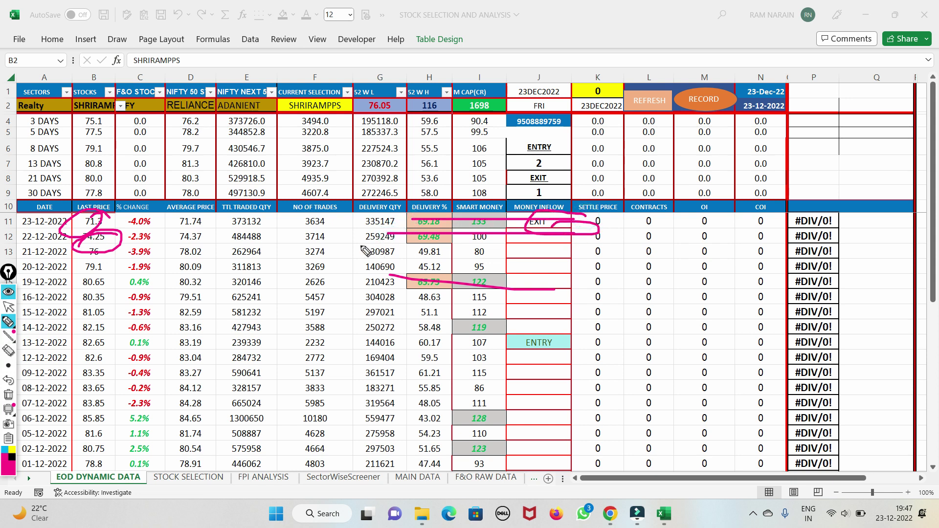
click(8, 394)
click(8, 307)
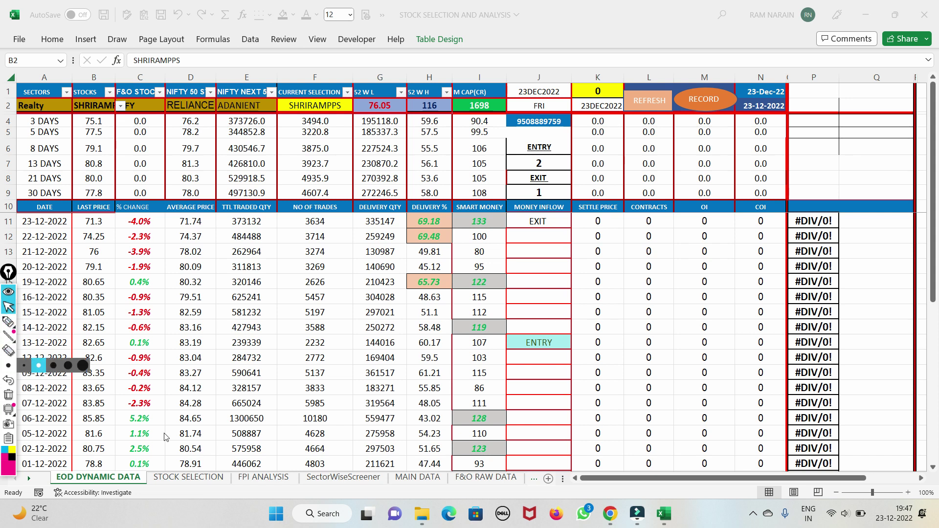
On the FPI ANALYSIS sheet, circle the TTL values from Fast Moving Consumer Goods to Healthcare with the annotation pen and clear the marks
click(250, 479)
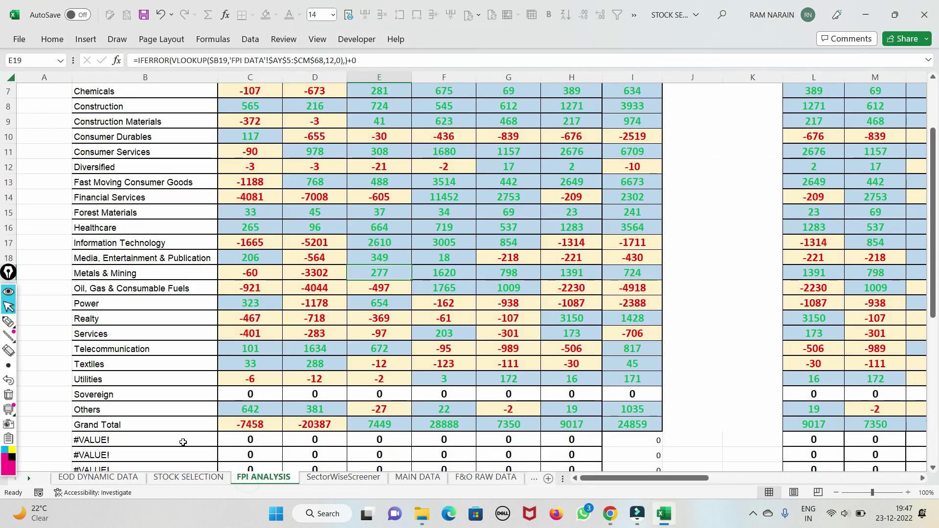
click(9, 323)
mouse_move(668, 184)
mouse_down()
mouse_move(655, 169)
mouse_move(636, 177)
mouse_move(636, 196)
mouse_move(617, 216)
mouse_move(650, 206)
mouse_move(607, 243)
mouse_up()
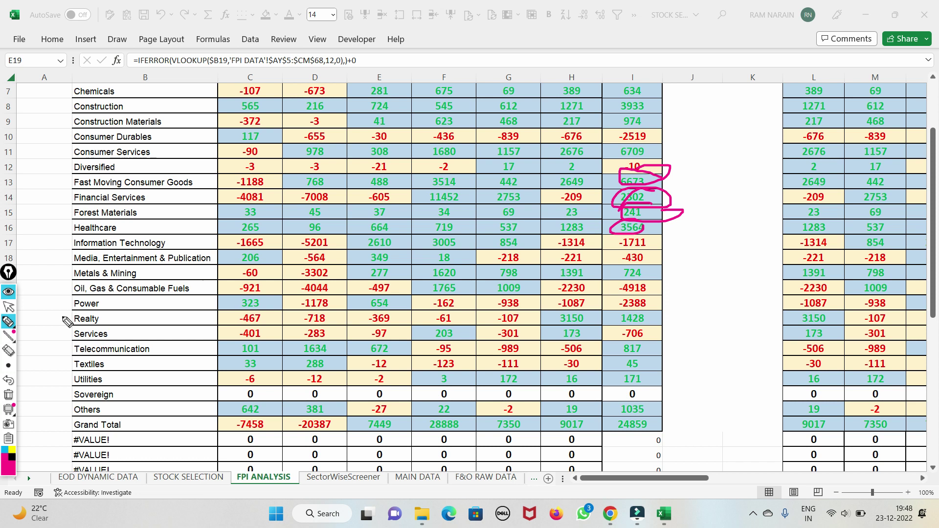
click(7, 309)
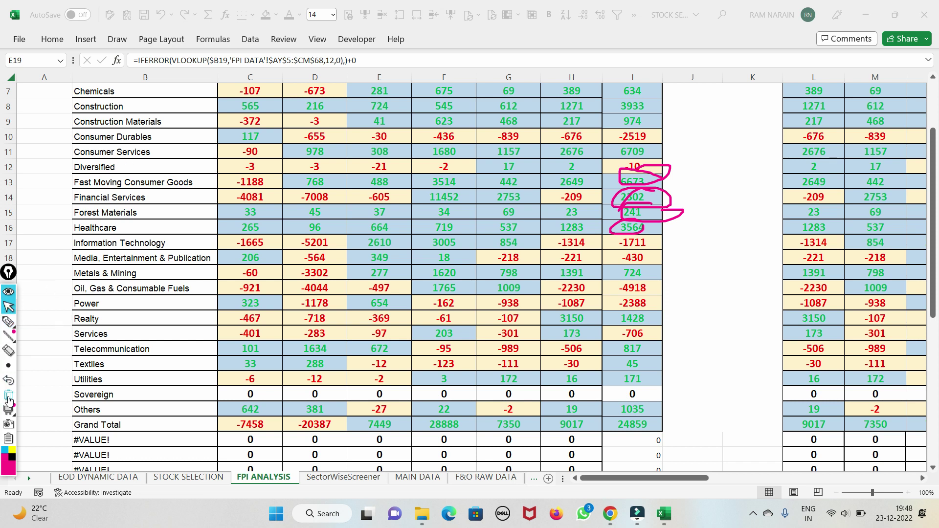
click(8, 394)
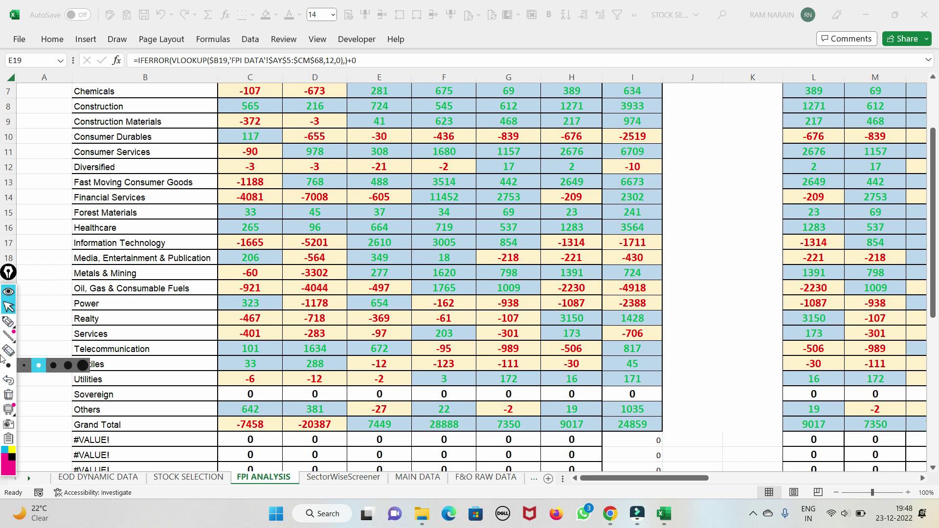
Circle Realty's December 01-15 value and Metals & Mining's October 16-31, November 16-30 and December 01-15 values, clear the marks and leave pen mode
click(7, 321)
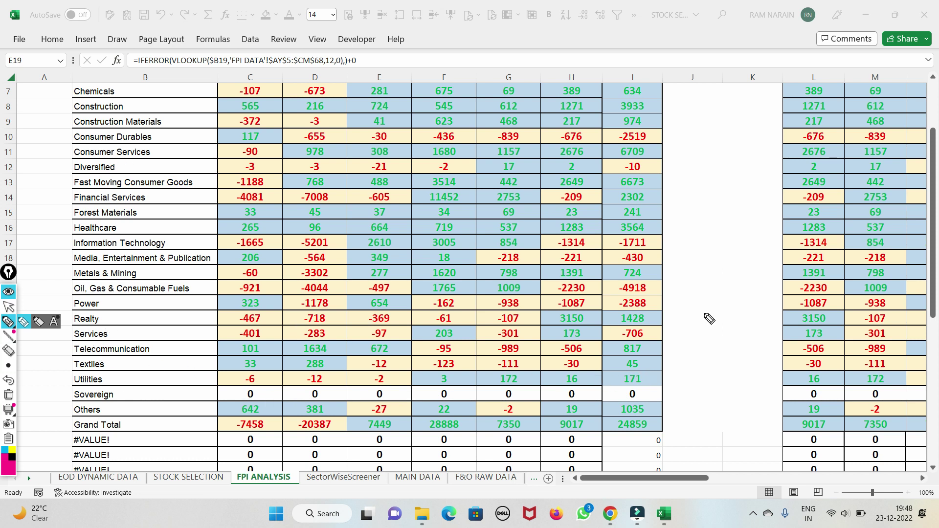
drag(605, 317, 541, 319)
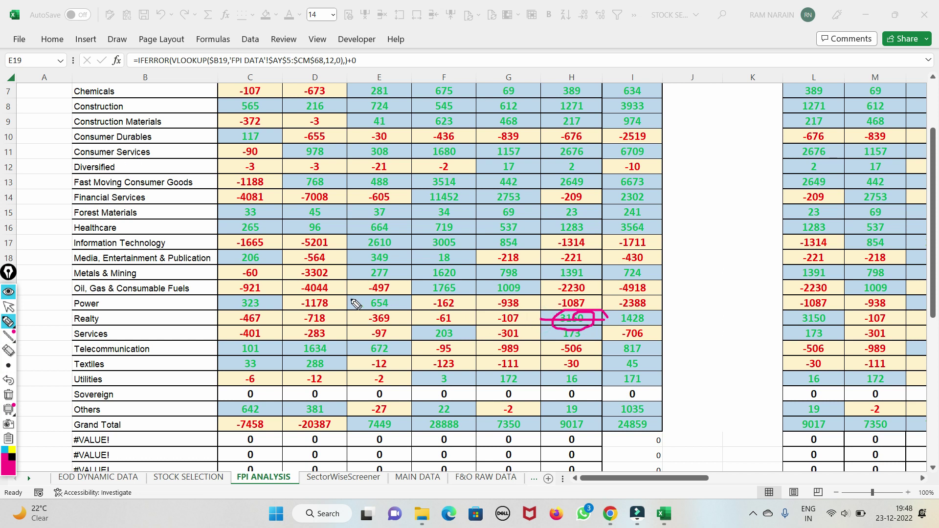
mouse_move(429, 286)
mouse_down()
mouse_move(372, 279)
mouse_move(418, 272)
mouse_up()
mouse_move(537, 266)
mouse_down()
mouse_move(488, 276)
mouse_move(537, 265)
mouse_up()
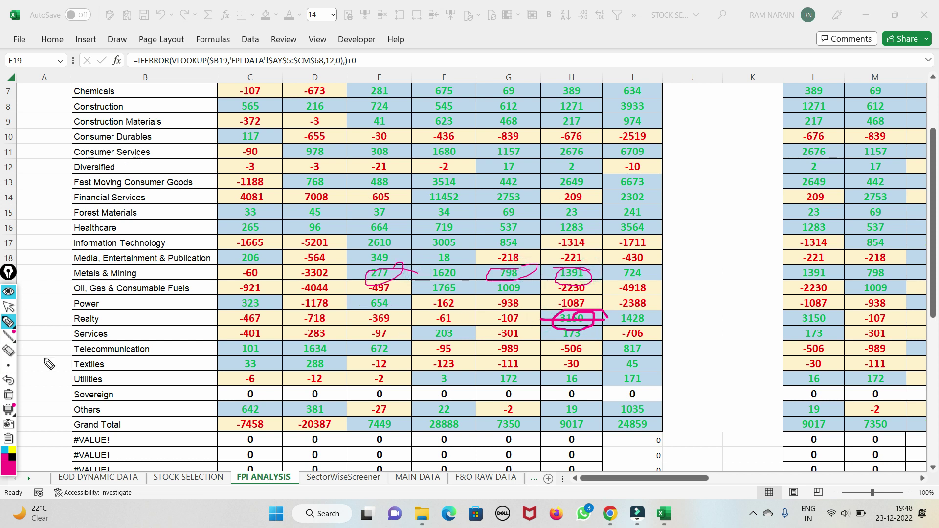
click(8, 394)
click(8, 307)
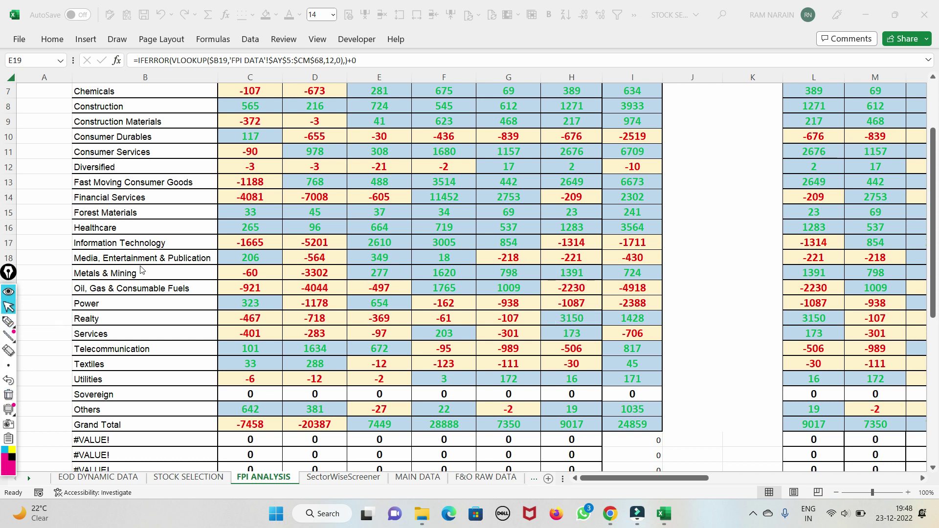
Circle the December 01-15 values of Information Technology and Oil & Gas, underline the Metals, Oil and Power rows, clear the marks and leave pen mode
scroll(478, 299, up, 2)
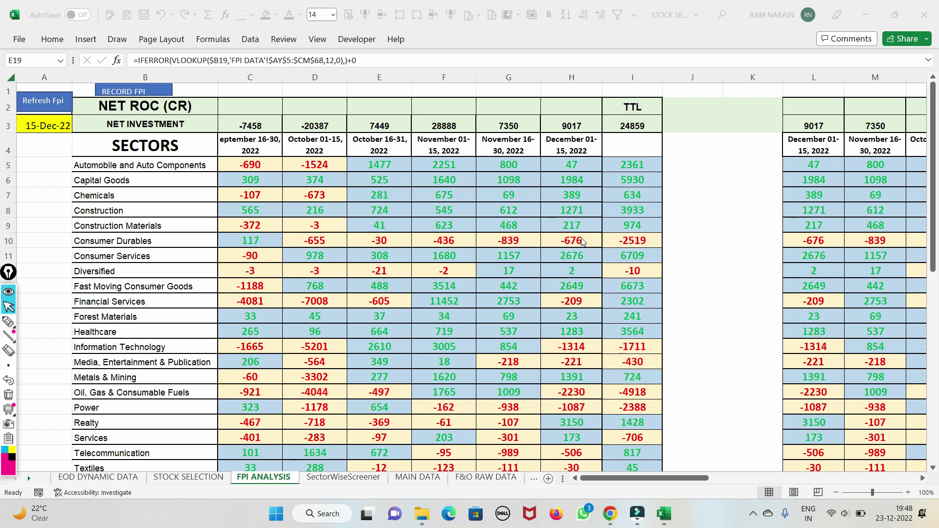
click(9, 322)
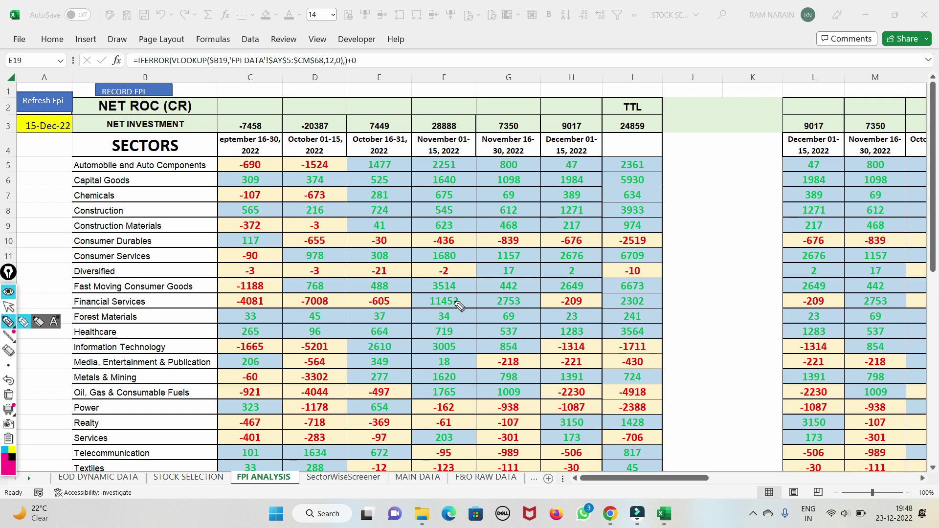
mouse_move(594, 354)
mouse_down()
mouse_move(553, 348)
mouse_move(591, 346)
mouse_up()
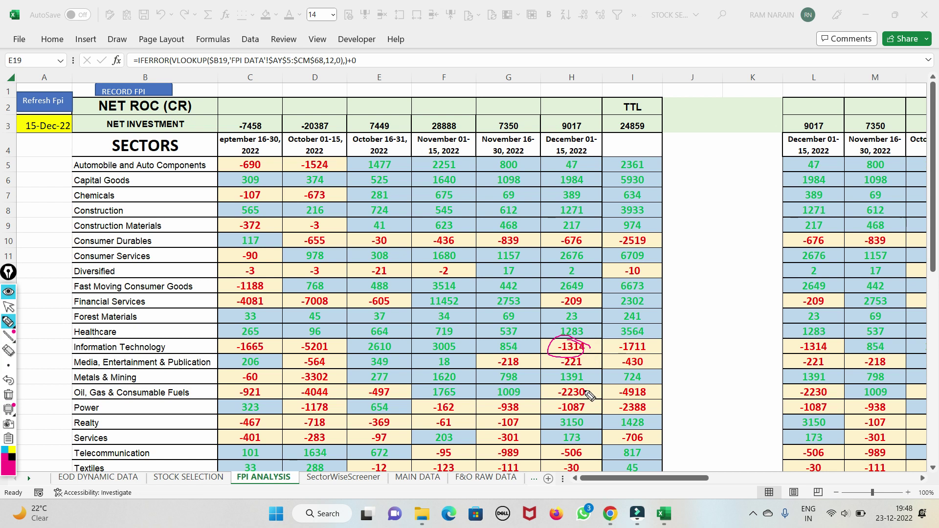
mouse_move(591, 397)
mouse_down()
mouse_move(587, 384)
mouse_move(585, 410)
mouse_move(556, 392)
mouse_move(560, 405)
mouse_move(584, 409)
mouse_move(598, 404)
mouse_move(590, 390)
mouse_up()
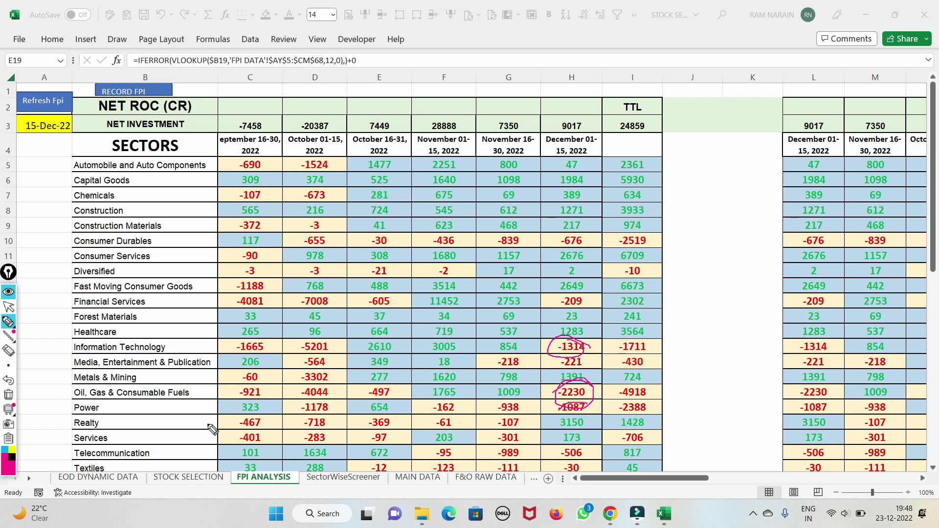
mouse_move(100, 379)
mouse_down()
mouse_move(217, 373)
mouse_move(330, 394)
mouse_up()
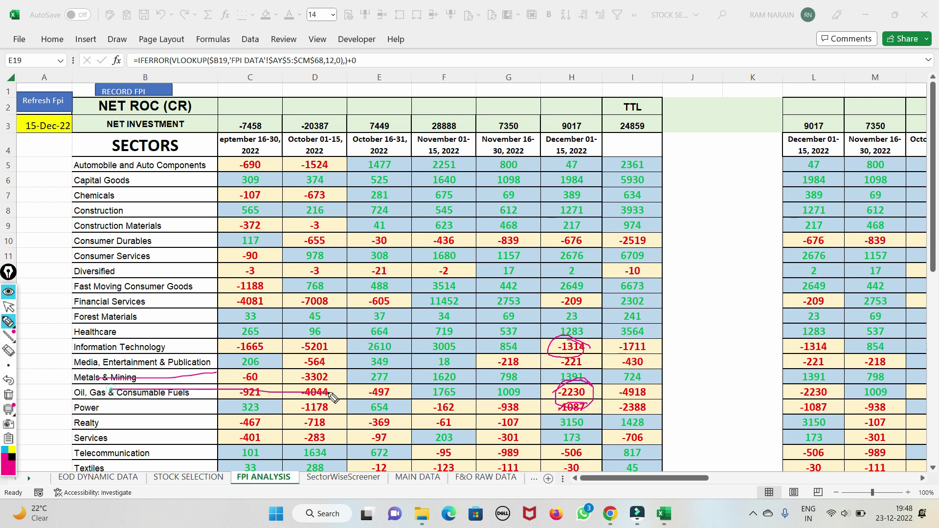
drag(120, 405, 392, 402)
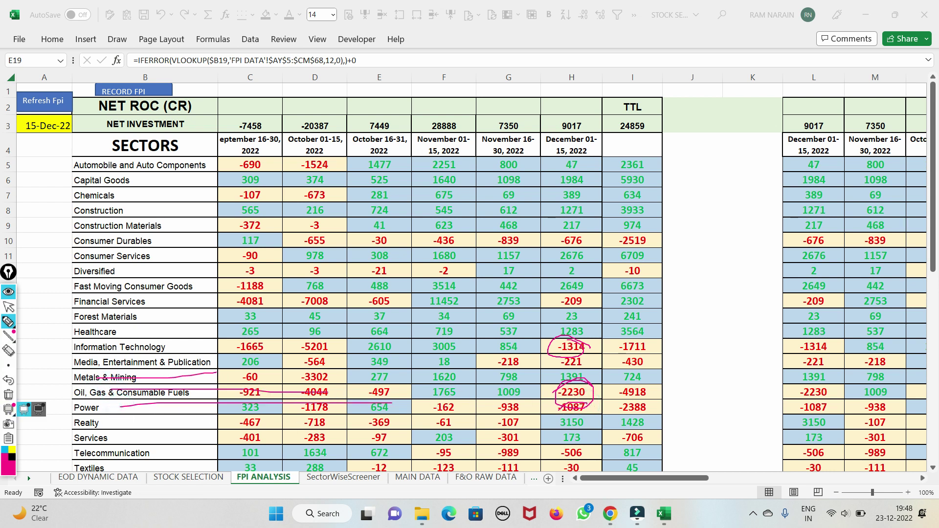
click(8, 394)
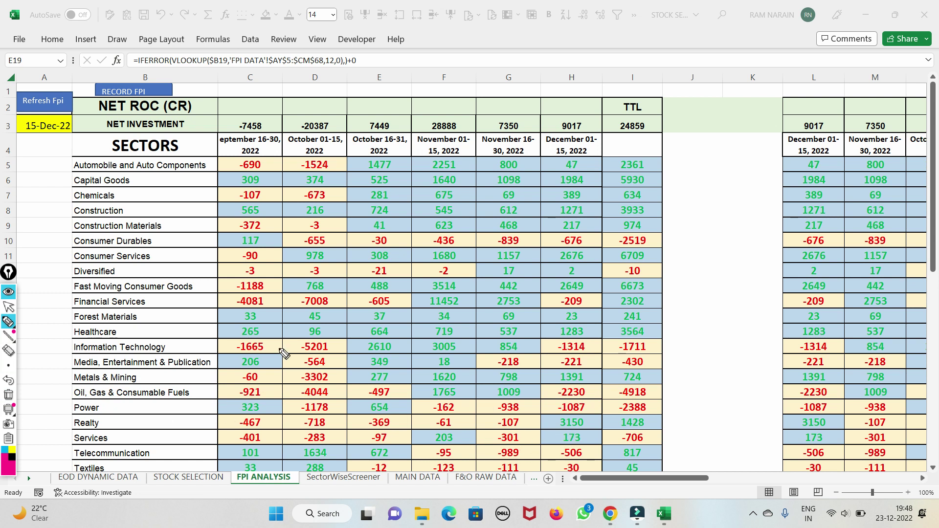
click(8, 300)
click(8, 293)
click(7, 307)
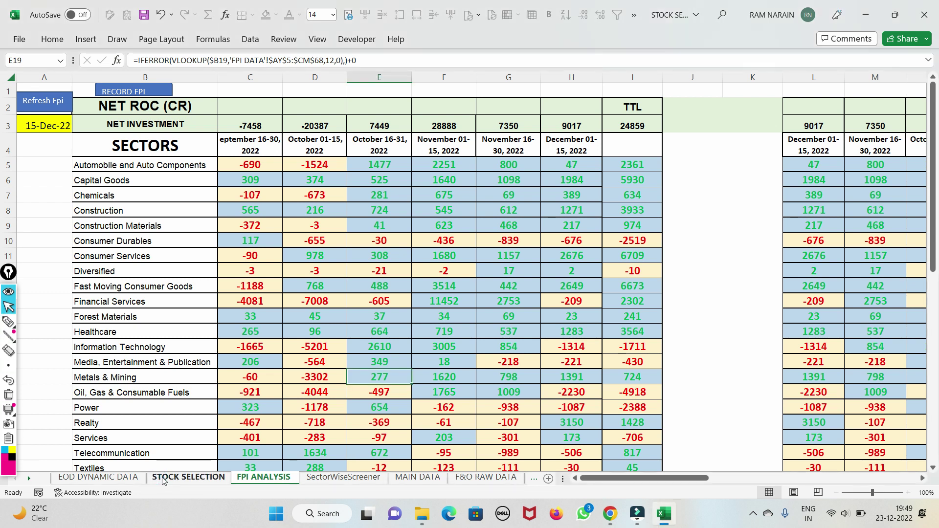
Run the Money Flow filter on the STOCK SELECTION sheet and mark symbols such as GMRINFRA and SHRIRAMPPS with the annotation pen, clearing the earlier marks
click(188, 477)
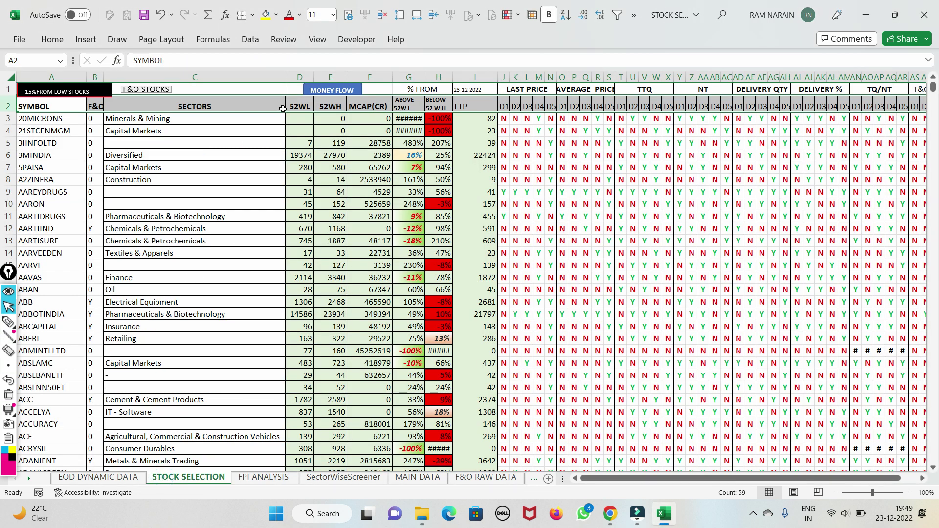
click(327, 91)
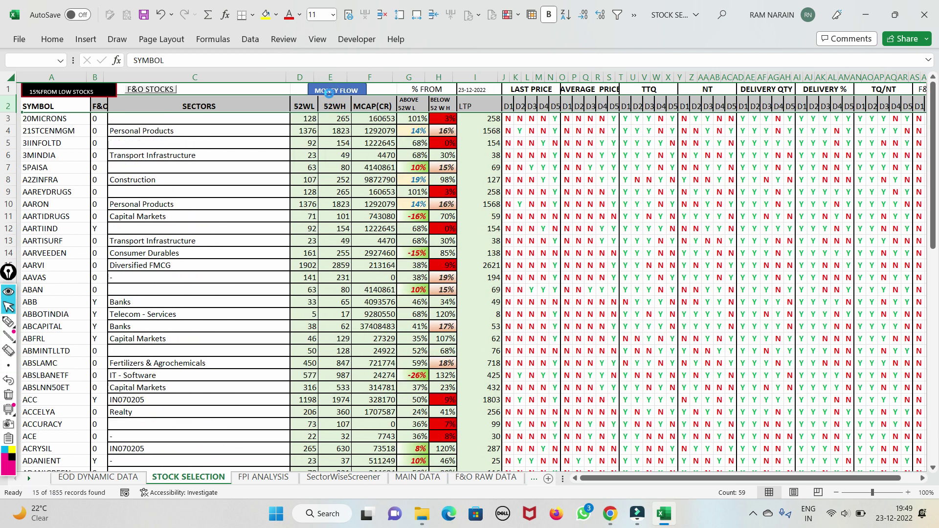
click(8, 321)
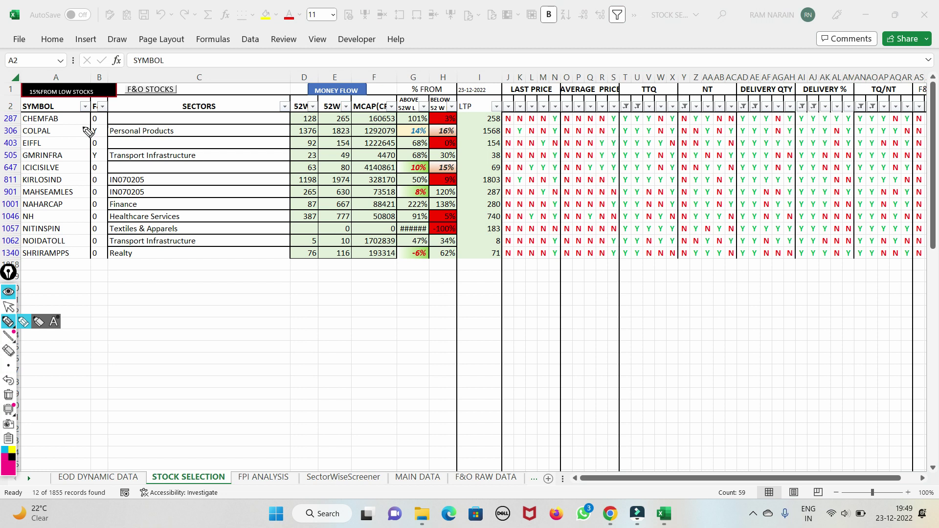
drag(54, 127, 82, 104)
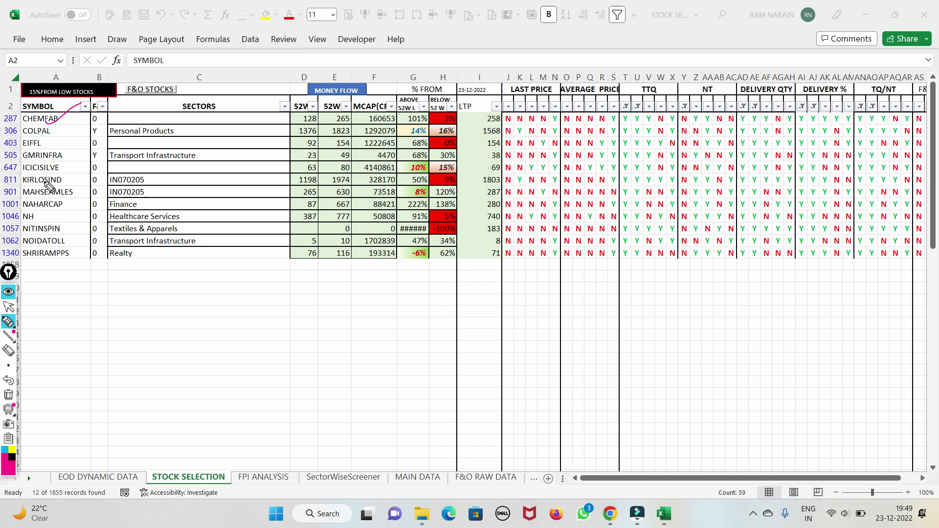
mouse_move(58, 151)
mouse_down()
mouse_move(22, 161)
mouse_move(84, 167)
mouse_up()
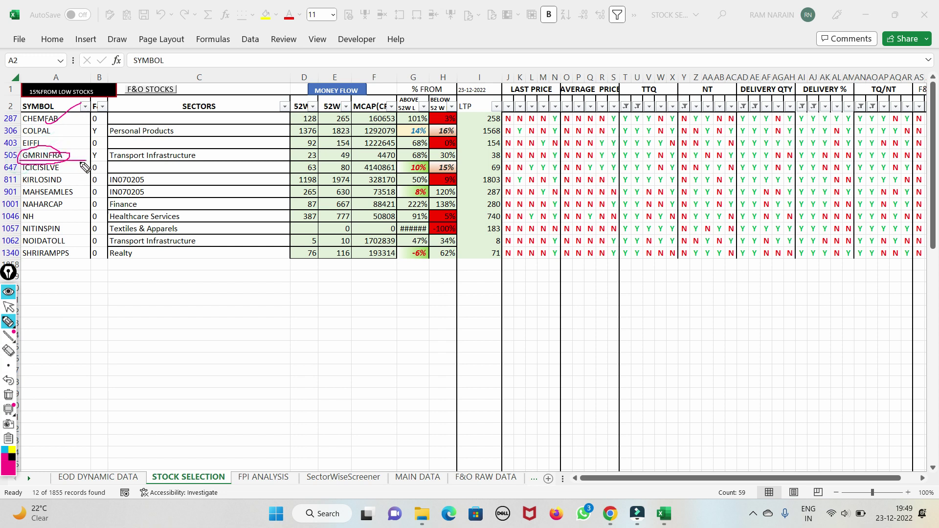
mouse_move(81, 226)
mouse_down()
mouse_move(61, 230)
mouse_move(61, 244)
mouse_move(84, 239)
mouse_up()
mouse_move(14, 258)
mouse_down()
mouse_move(72, 264)
mouse_move(92, 252)
mouse_move(22, 249)
mouse_move(64, 268)
mouse_move(76, 252)
mouse_move(25, 250)
mouse_move(59, 268)
mouse_move(61, 256)
mouse_up()
click(8, 395)
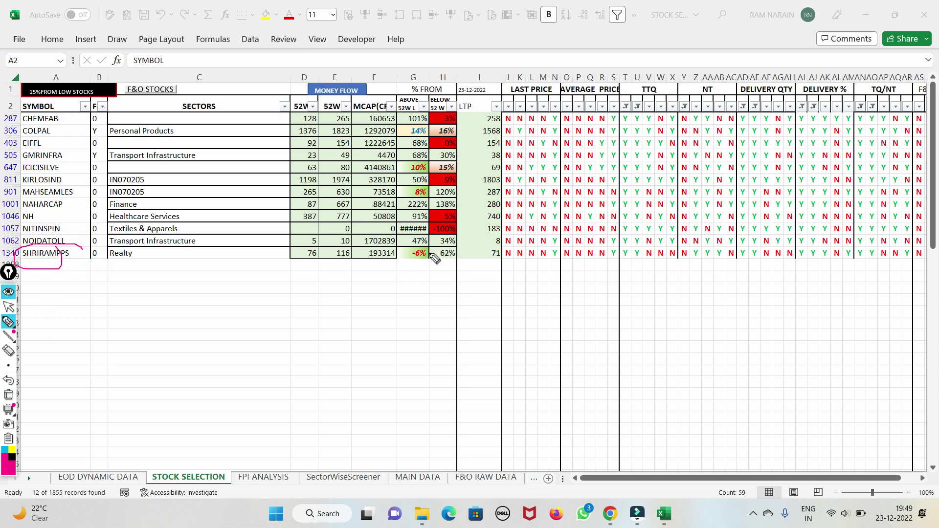
Circle the LTP value in the SHRIRAMPPS row with the annotation pen and leave pen mode
drag(515, 251, 500, 241)
click(8, 307)
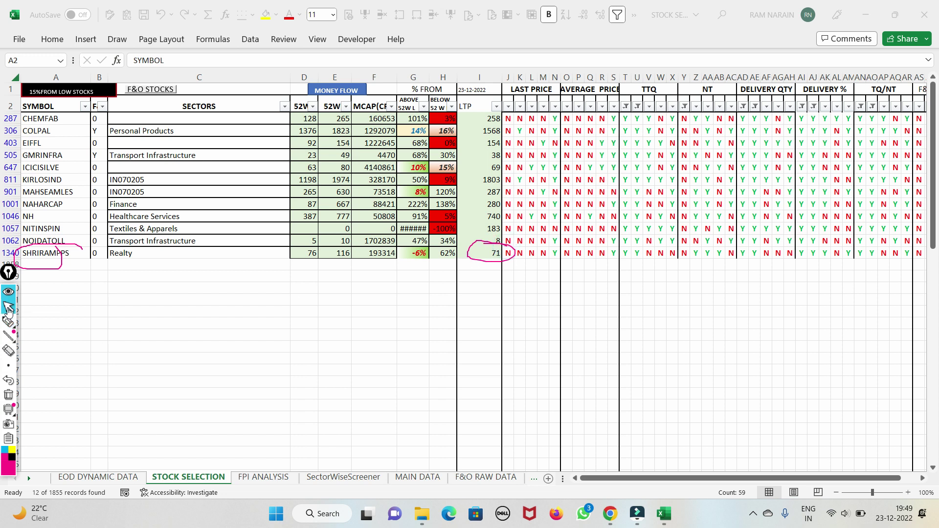
mouse_move(11, 317)
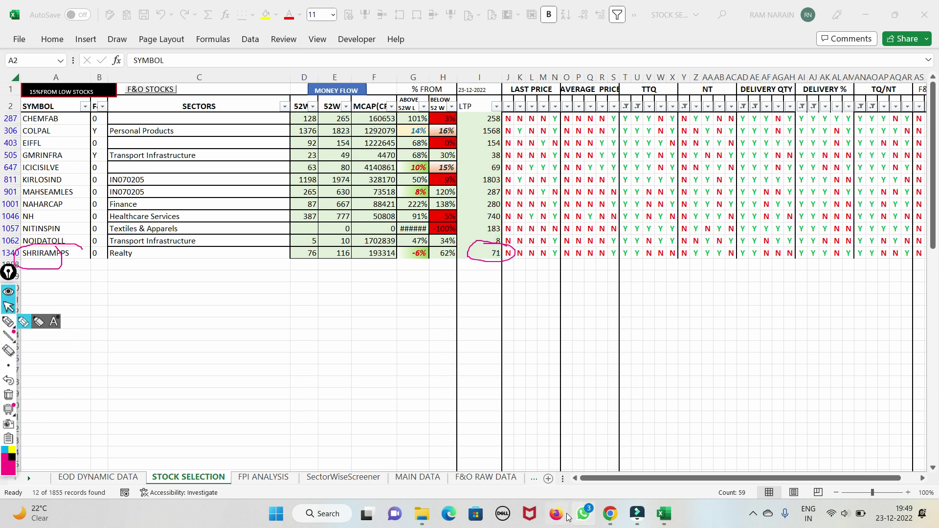
Switch to Chrome, search the web for finology in a new tab, and view the Finology site before closing its page
click(608, 515)
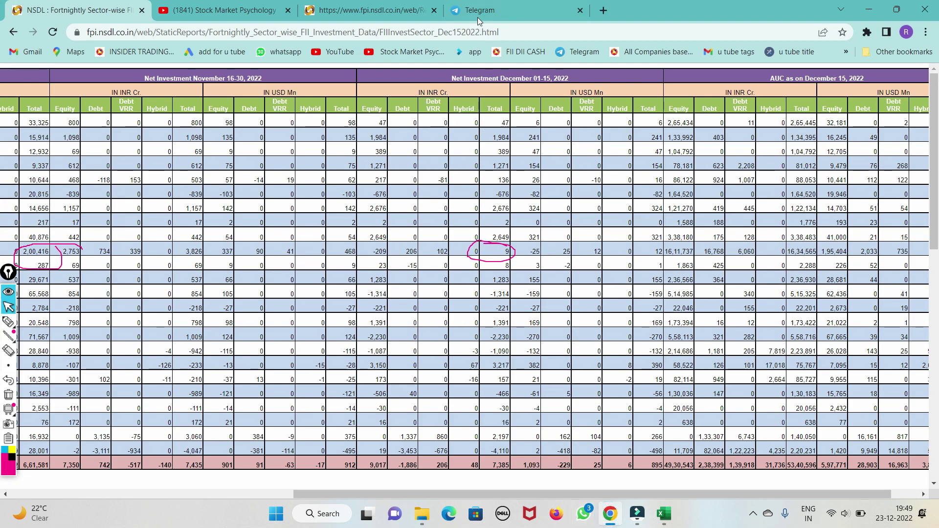
click(603, 9)
click(392, 32)
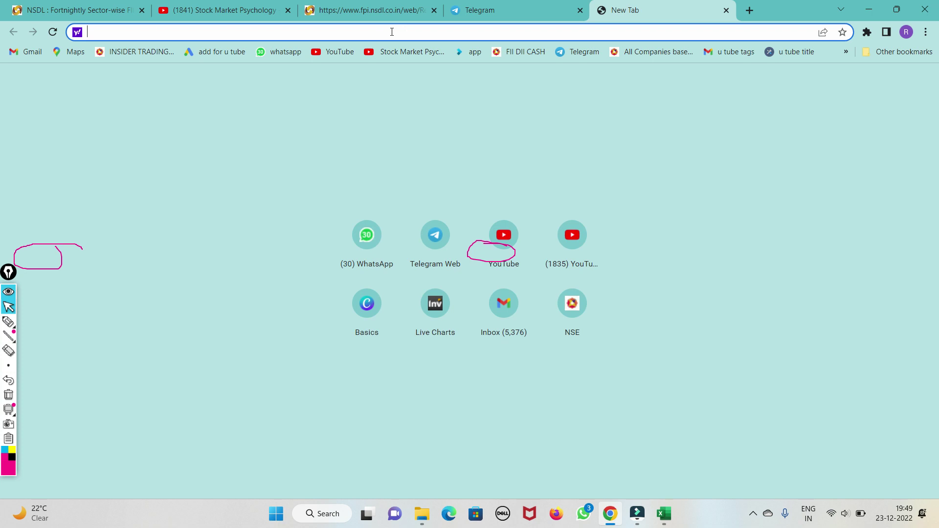
text(finolo)
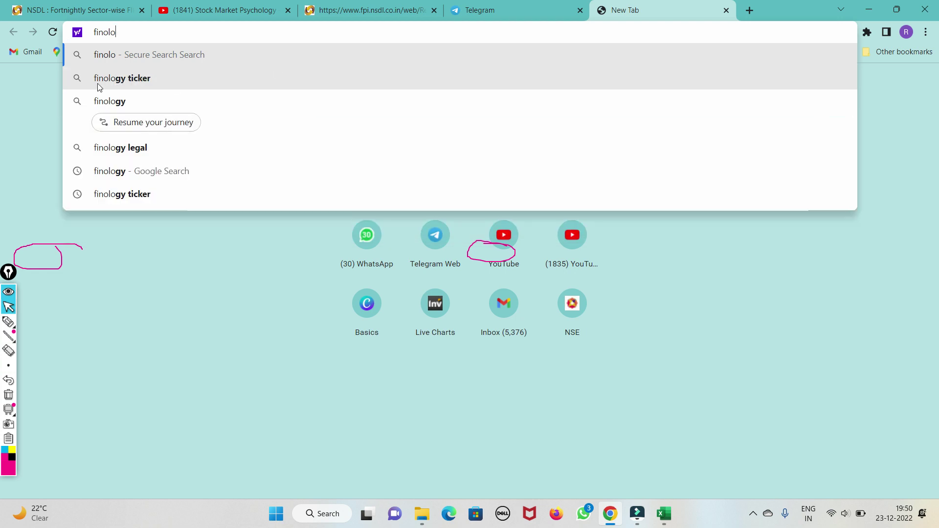
click(105, 101)
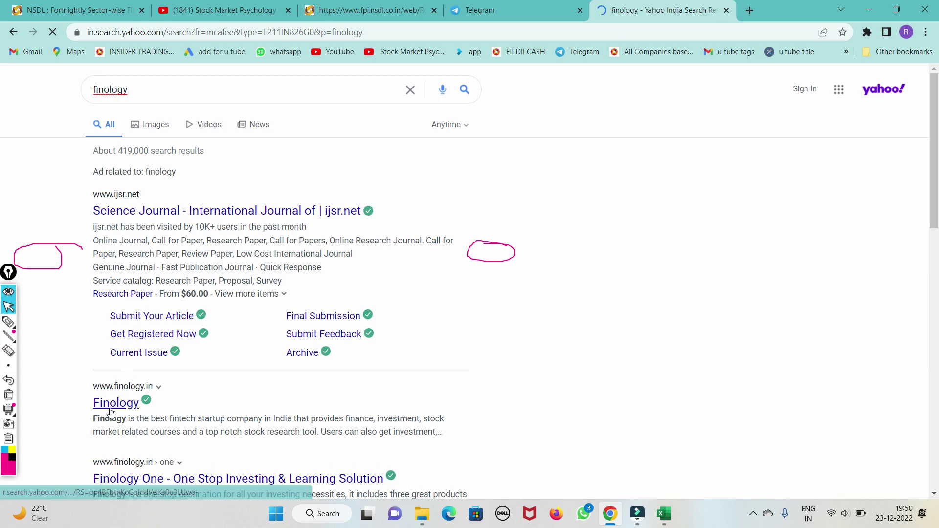
click(110, 405)
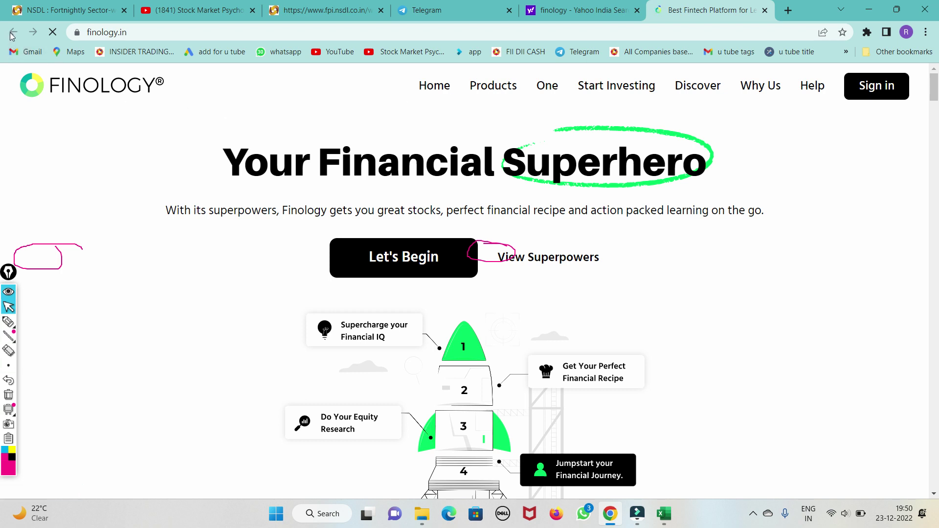
click(766, 10)
Search the web for finology ticker and look through the results
scroll(162, 376, down, 4)
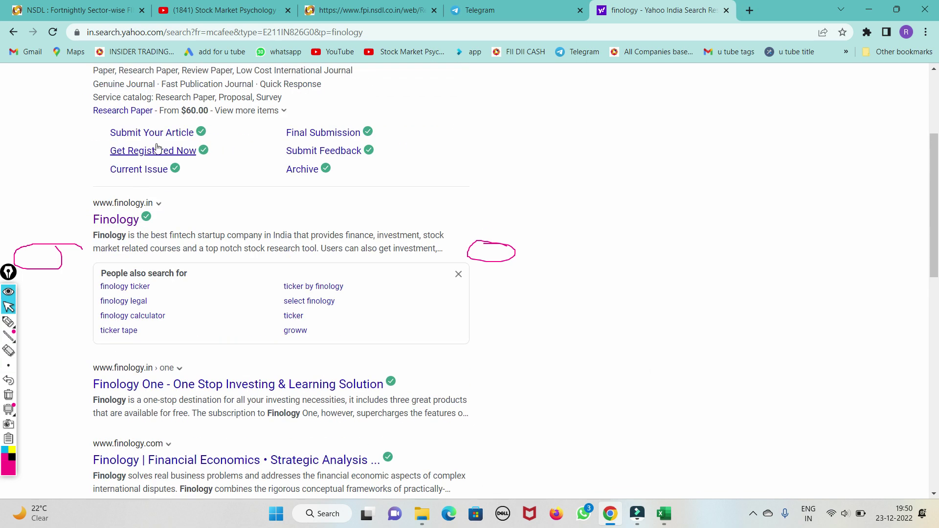
click(421, 30)
text(finol)
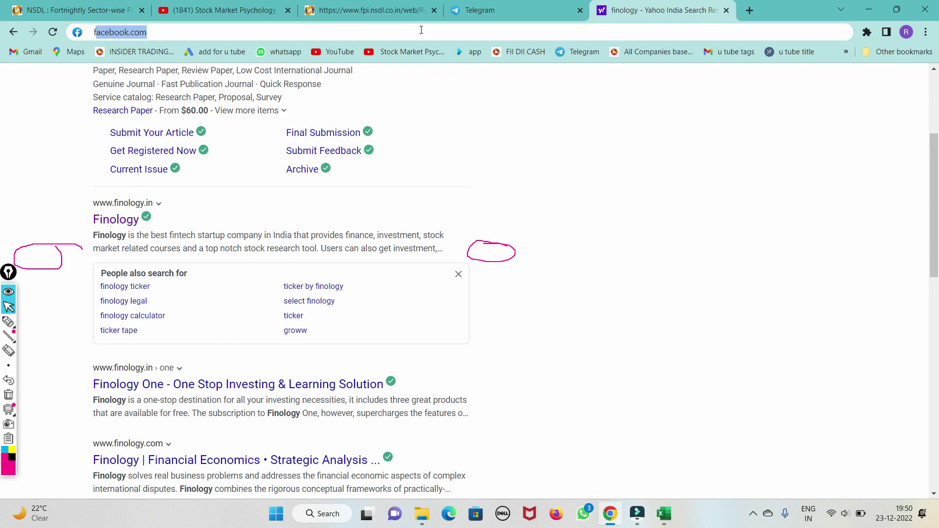
text(ogy)
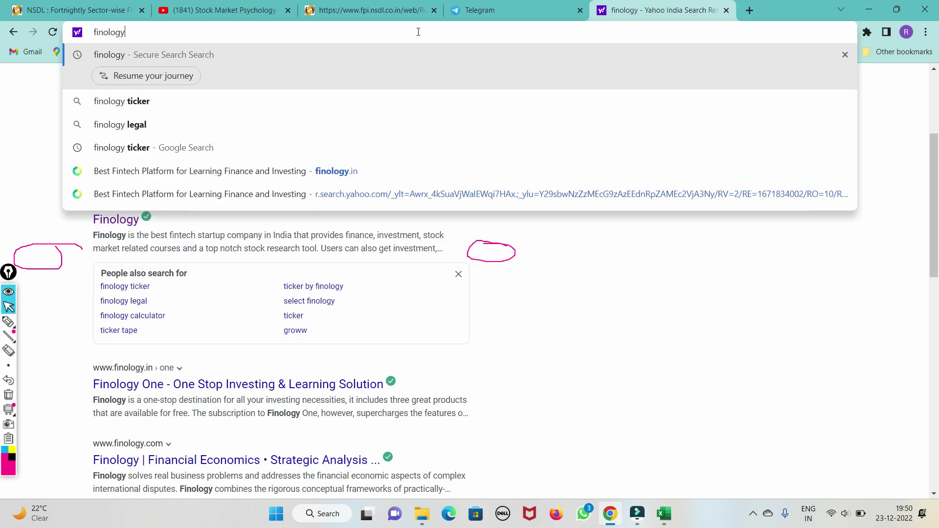
click(140, 100)
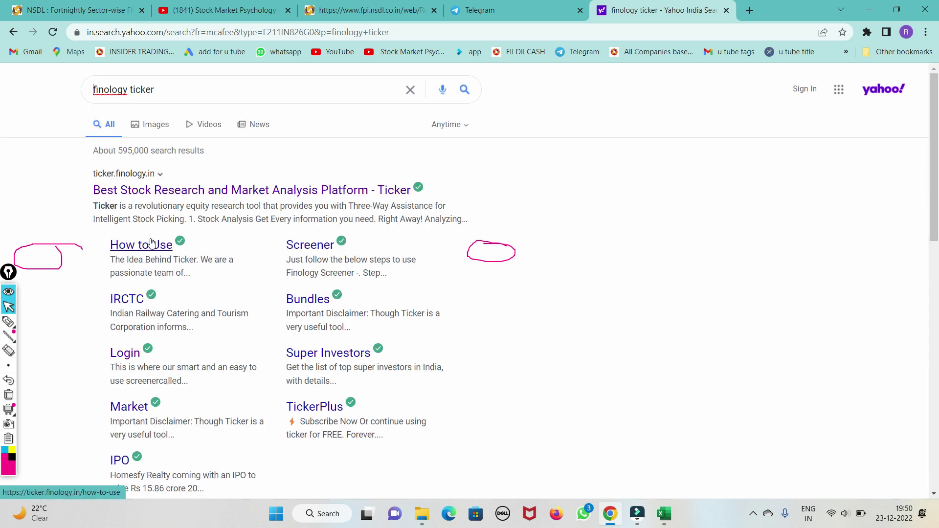
scroll(122, 401, down, 8)
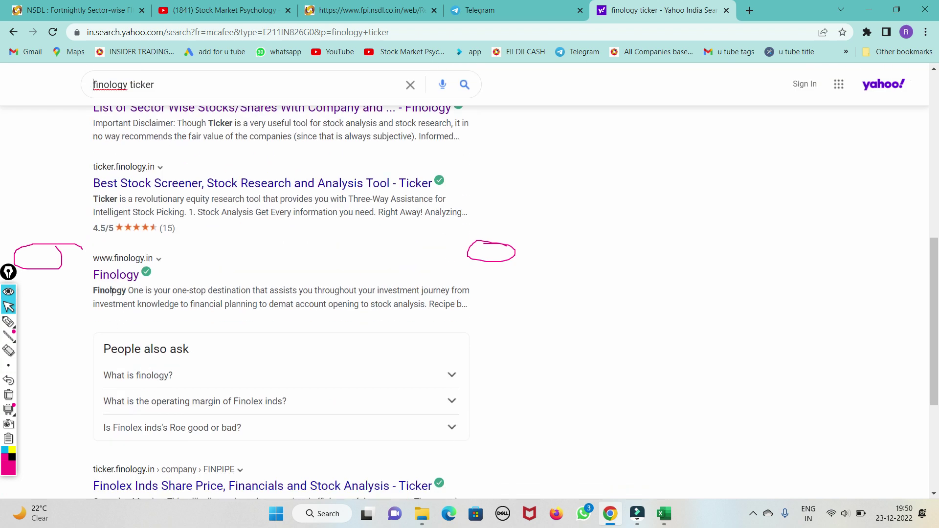
scroll(111, 292, up, 5)
Search for ticker tape in a new browser tab and open the Tickertape website
click(748, 11)
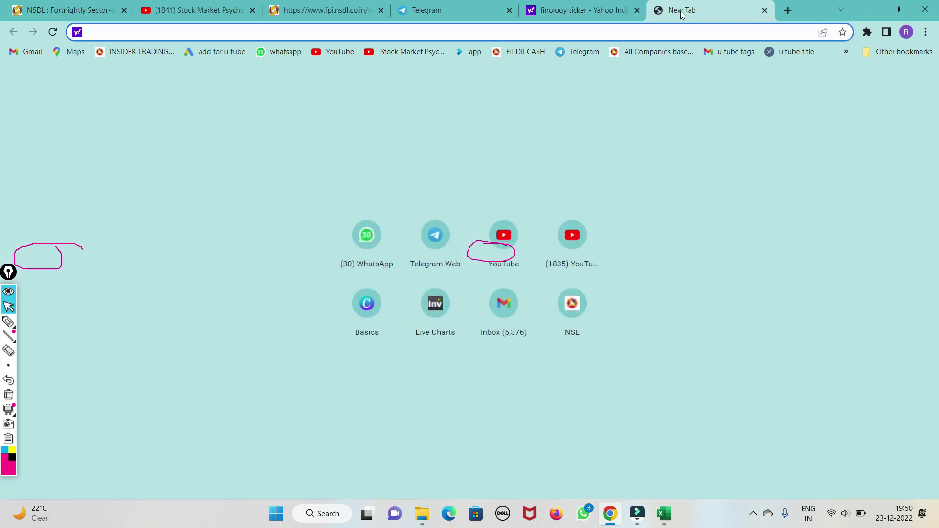
click(563, 36)
text(ticker)
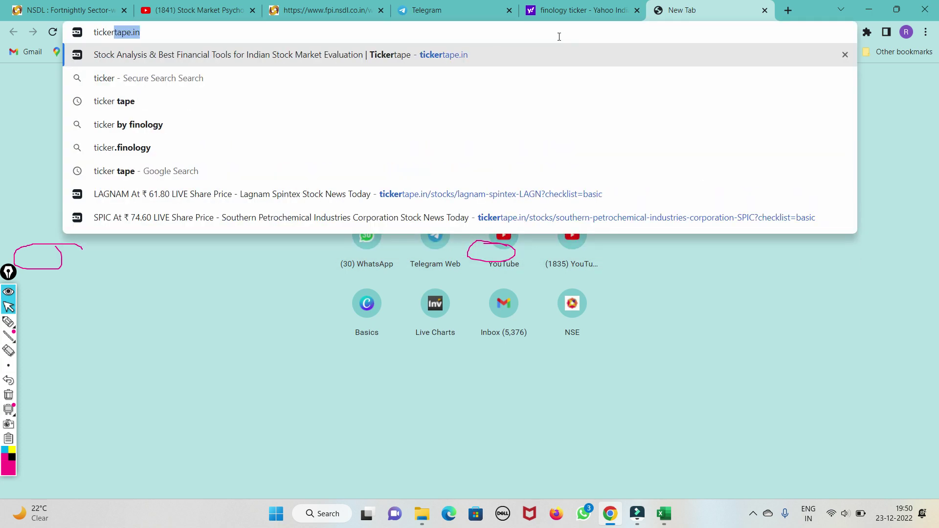
click(107, 101)
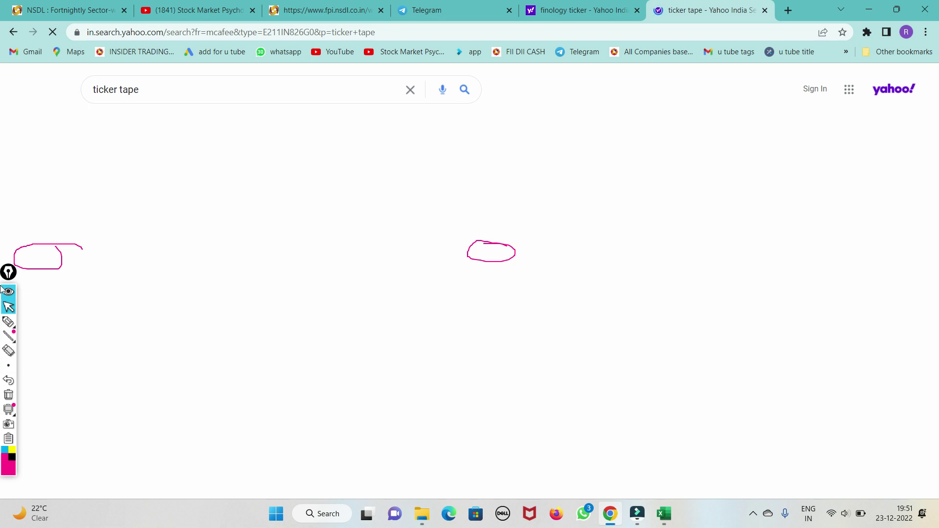
drag(8, 272, 8, 206)
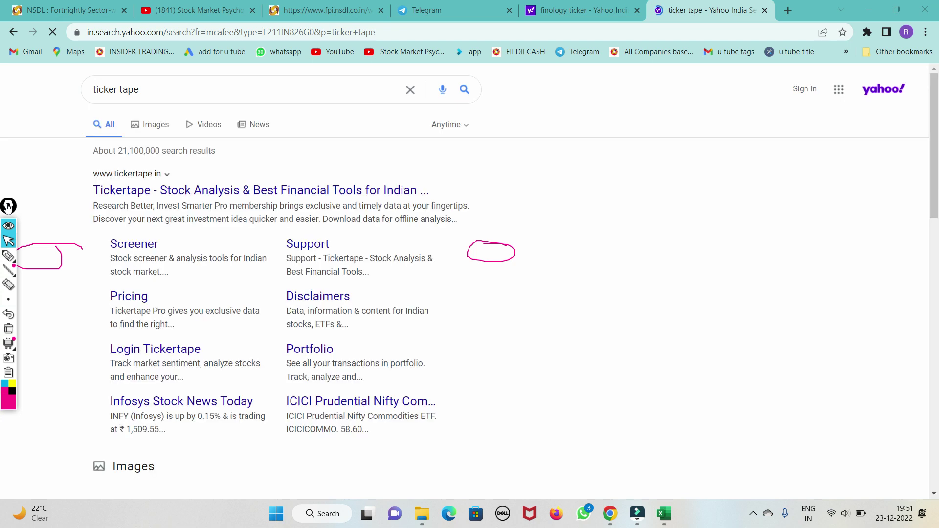
click(135, 191)
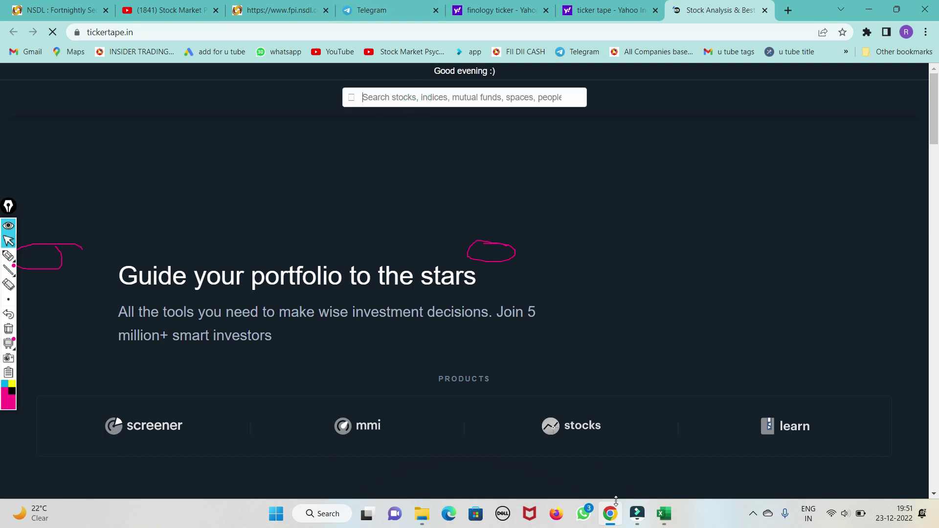
Copy the SHRIRAMPPS symbol from the STOCK SELECTION sheet in Excel and use it to open the stock's page on Tickertape in Chrome
click(674, 523)
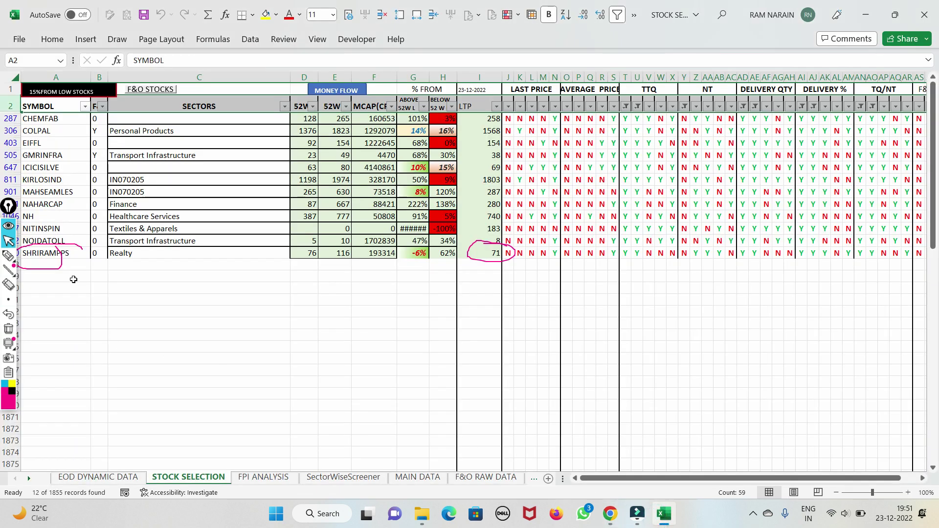
click(47, 254)
key(ctrl+c)
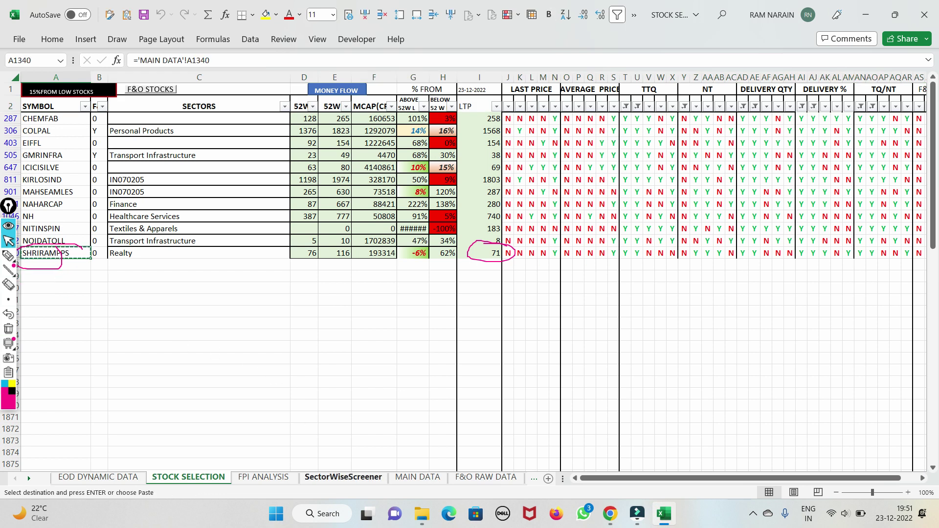
click(663, 514)
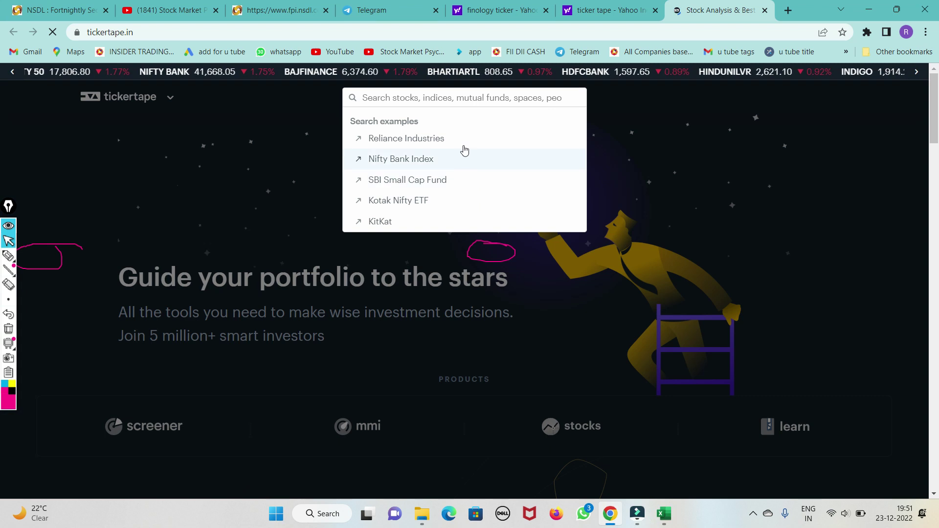
key(ctrl+v)
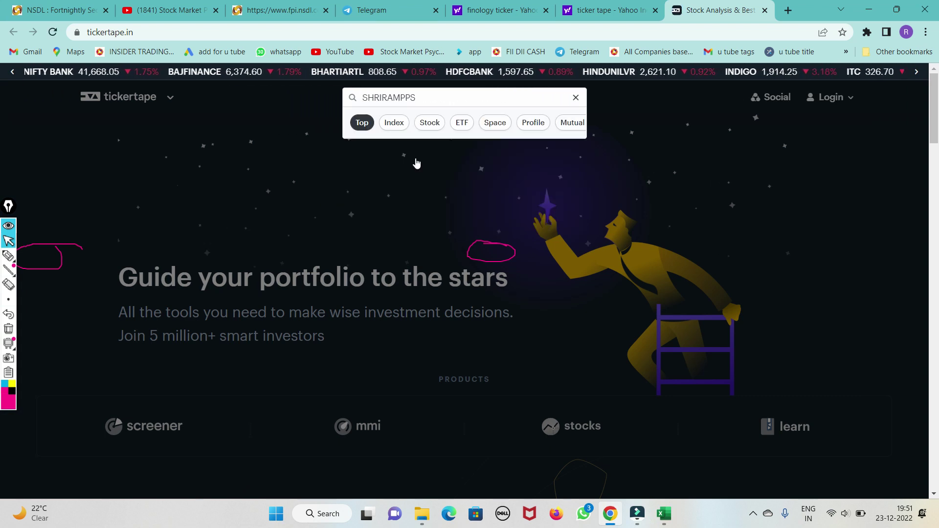
click(411, 159)
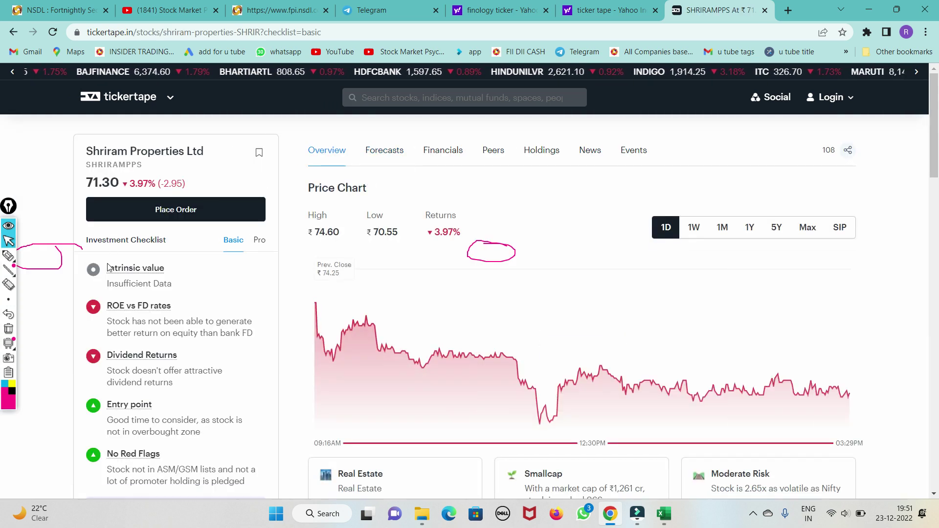
Open the Holdings section for Shriram Properties Ltd and examine the Sep 2022 shareholding pattern
scroll(207, 367, down, 3)
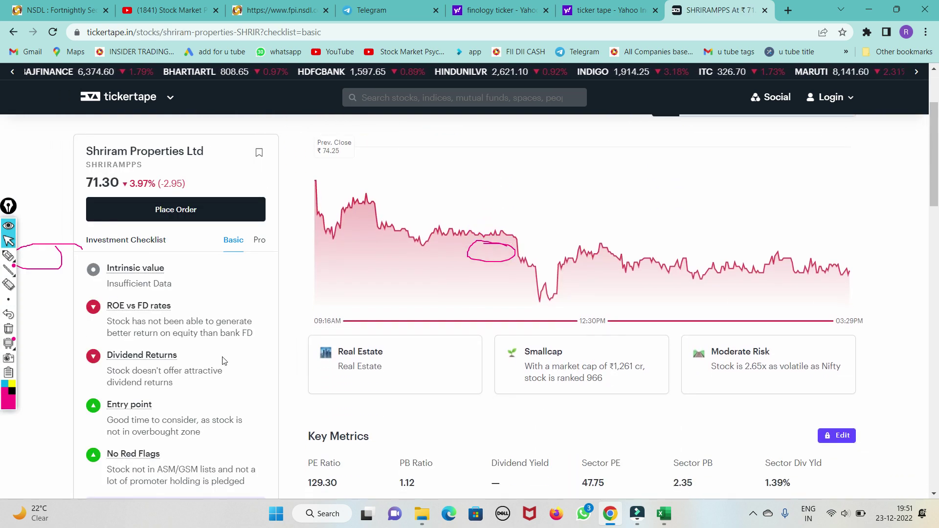
scroll(207, 367, up, 3)
click(535, 149)
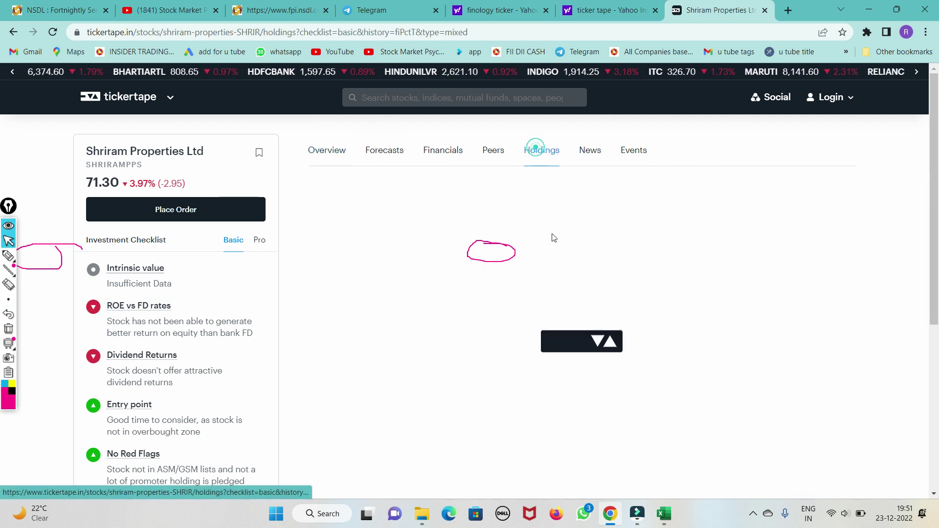
scroll(578, 432, down, 4)
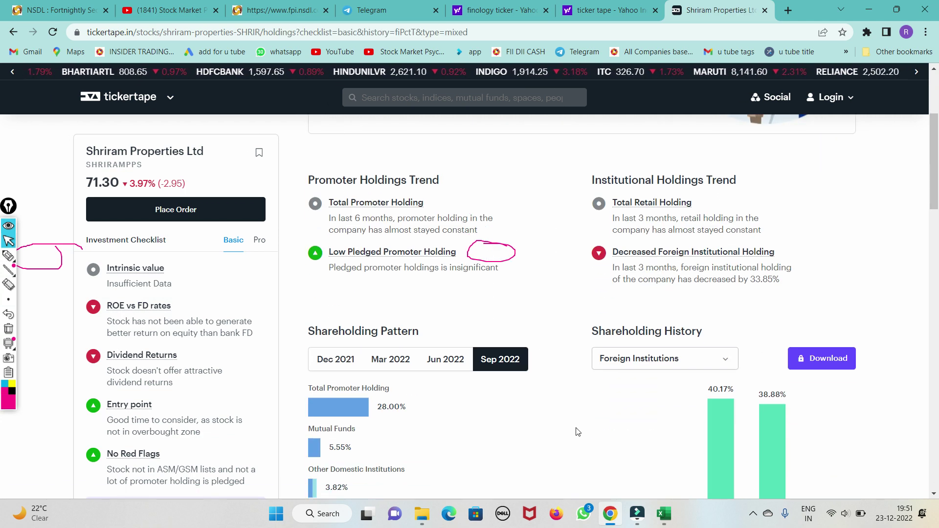
scroll(578, 431, down, 4)
mouse_move(411, 381)
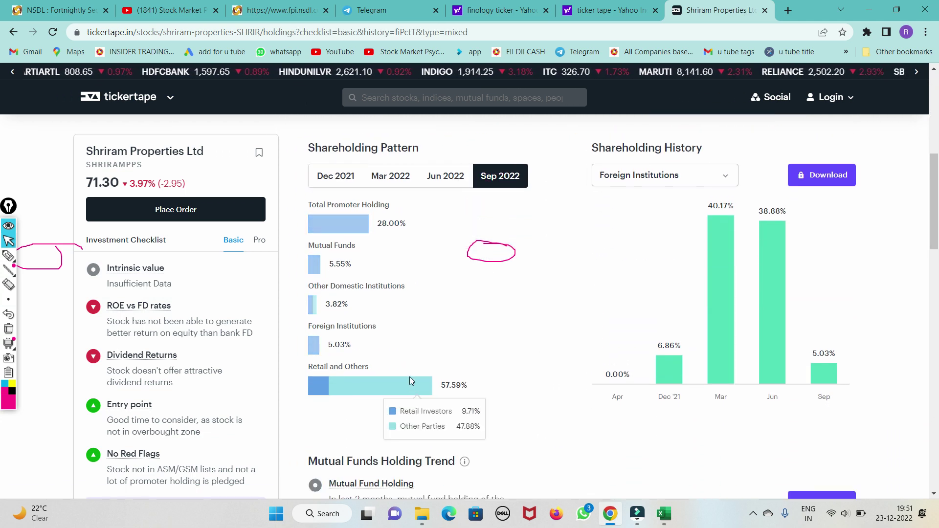
scroll(411, 381, up, 1)
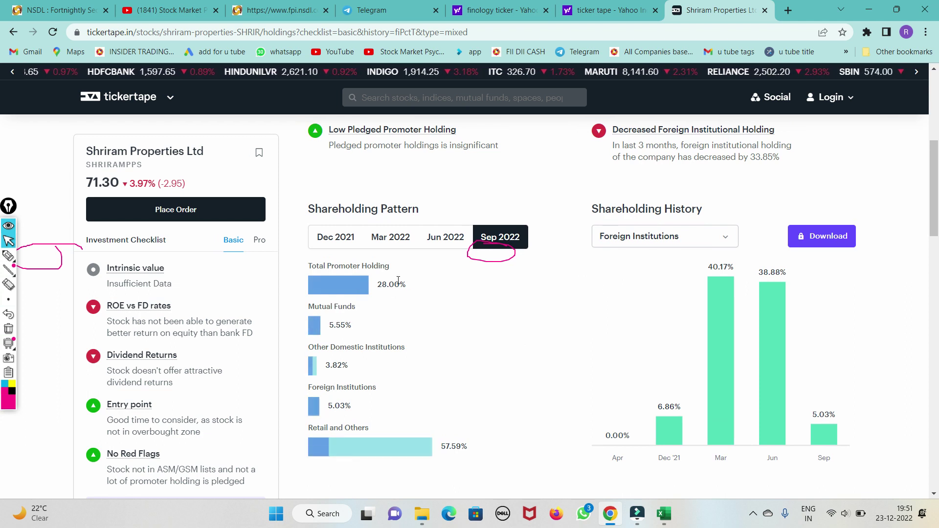
Show the Shareholding History for Foreign Institutions and examine the quarterly holding bars
click(721, 243)
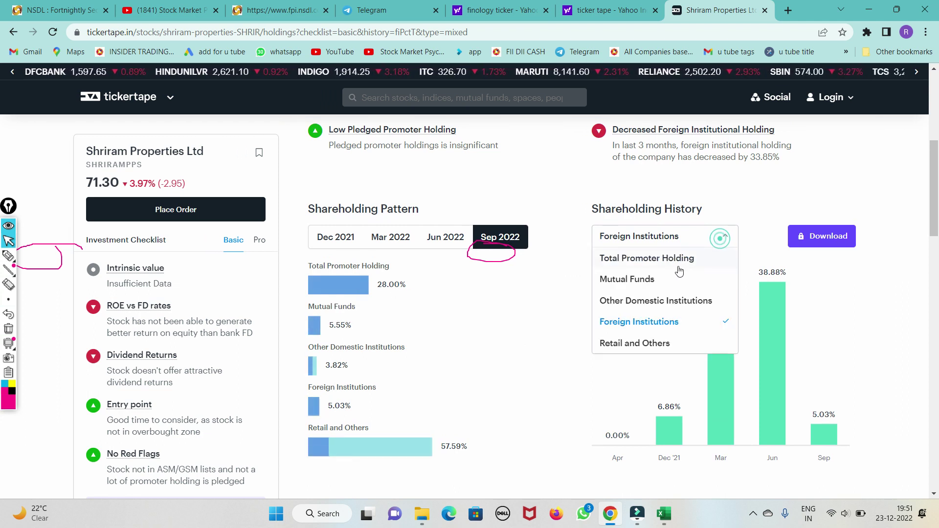
click(625, 318)
scroll(691, 317, down, 3)
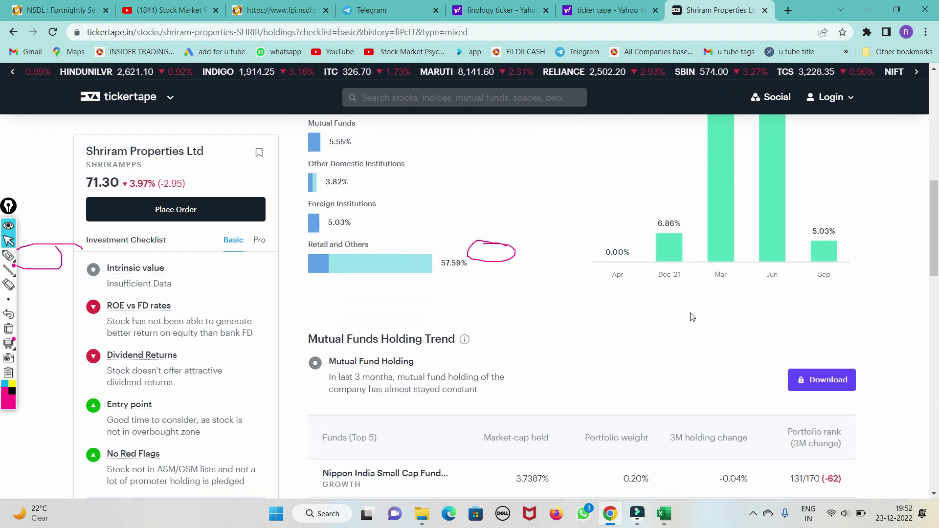
scroll(782, 216, up, 1)
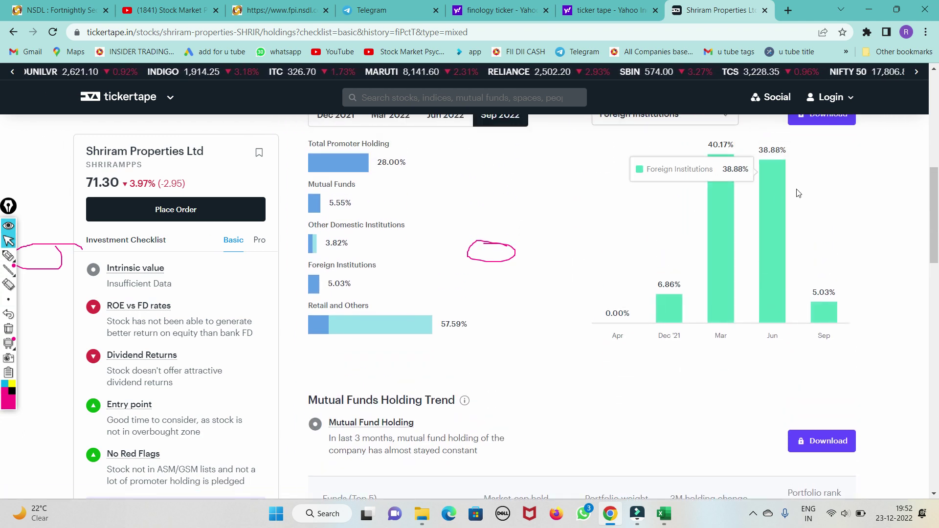
mouse_move(817, 311)
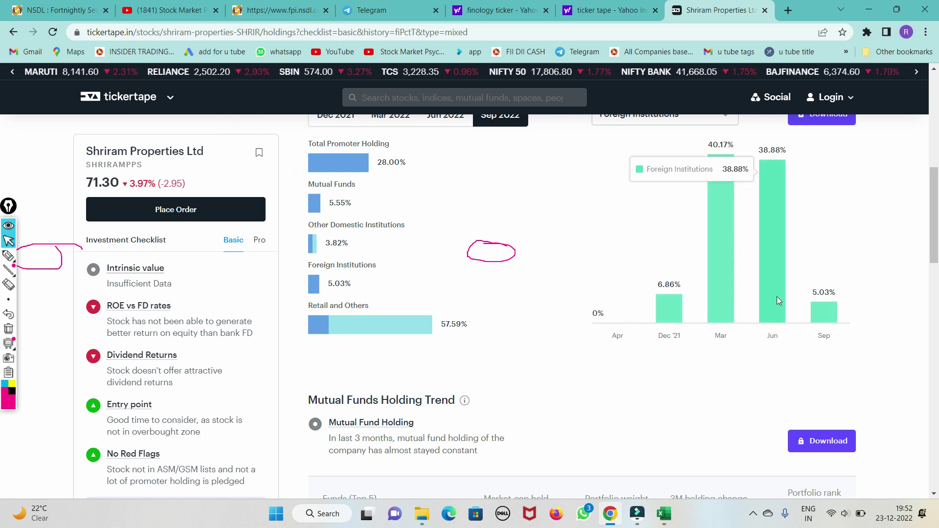
scroll(775, 298, up, 3)
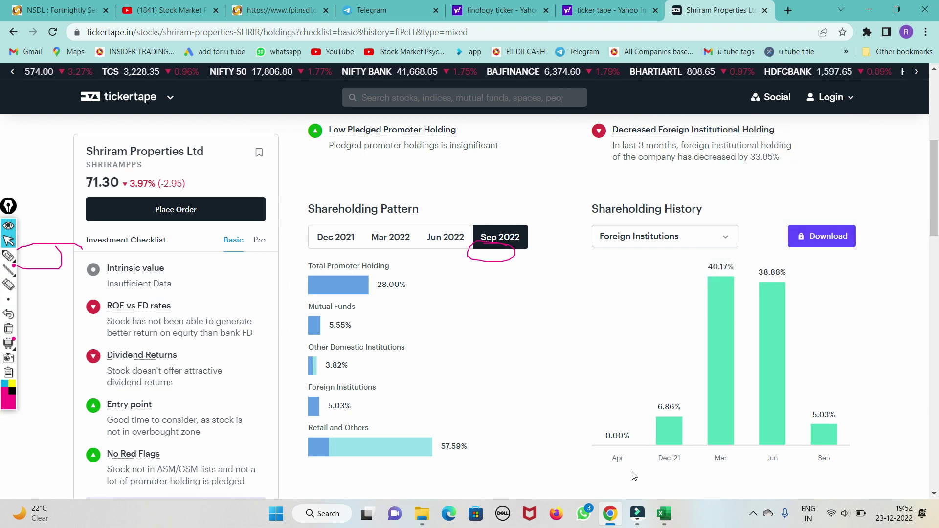
Return to the STOCK SELECTION sheet in Excel and clear the annotation marks around the SHRIRAMPPS row
click(663, 514)
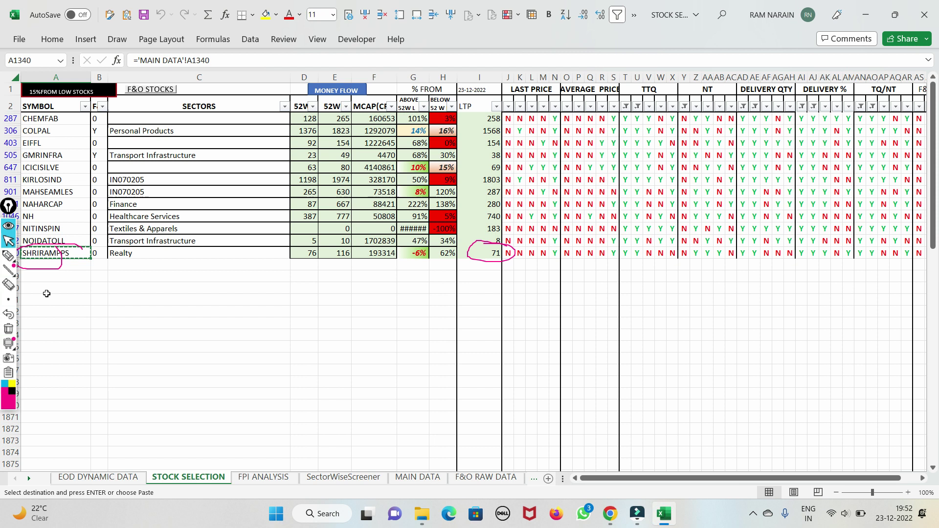
click(9, 329)
click(8, 241)
Copy the GMRINFRA symbol from the STOCK SELECTION sheet and use it to open GMR Infrastructure Ltd on Tickertape in Chrome
click(39, 154)
key(ctrl+c)
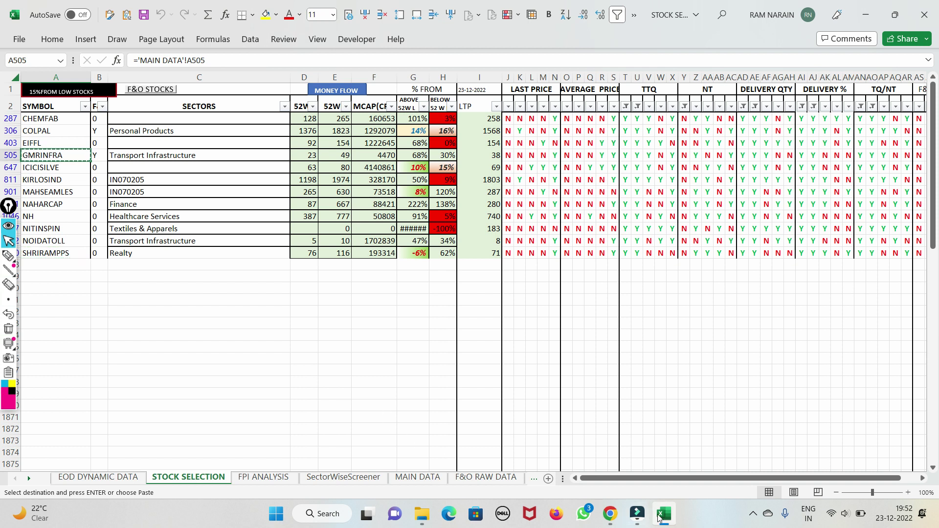
mouse_move(610, 513)
click(607, 474)
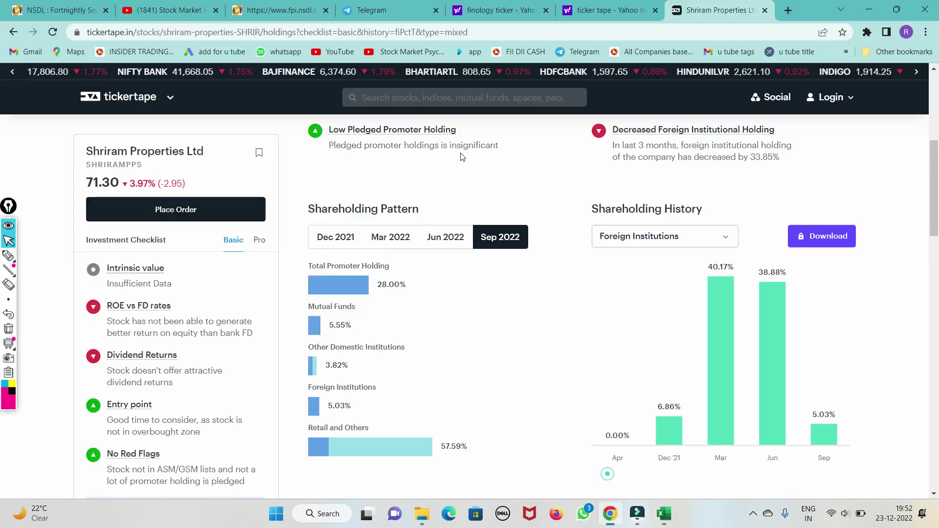
click(433, 98)
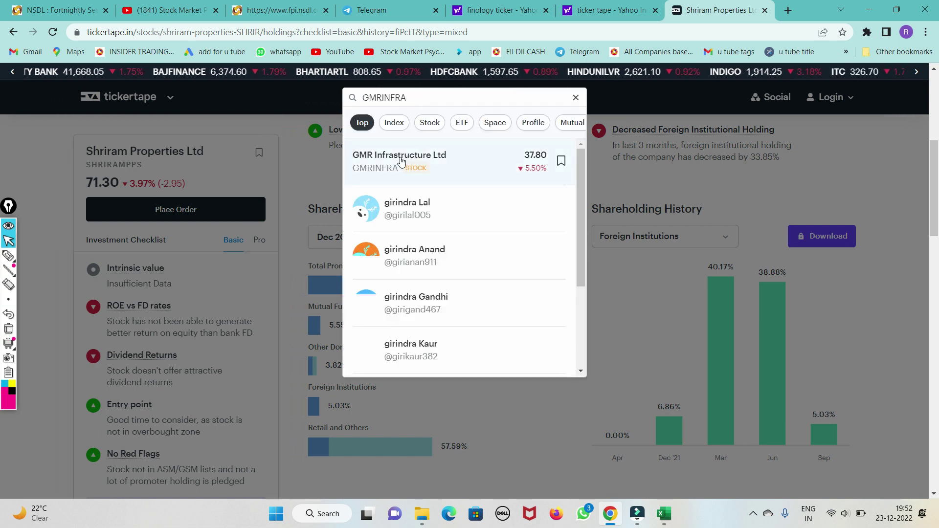
click(384, 159)
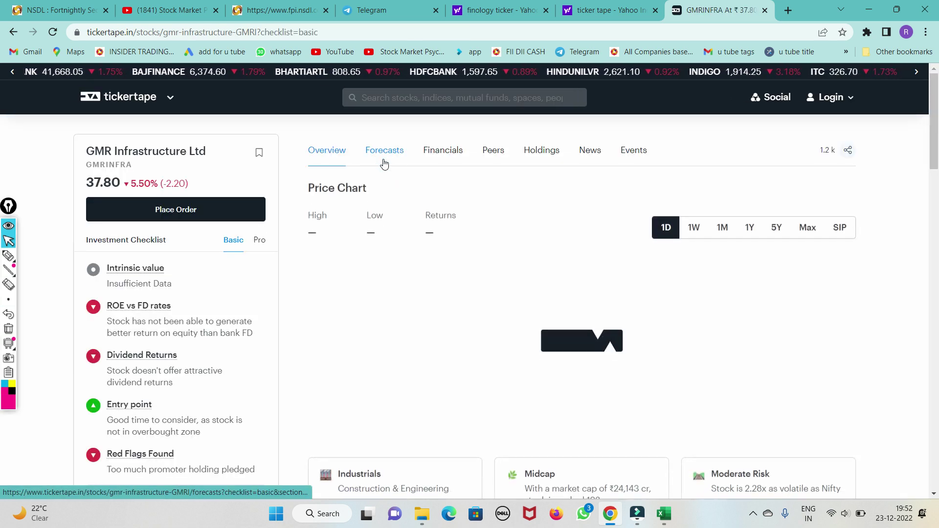
Check the investment checklist for GMR Infrastructure Ltd, and examine its Foreign Institutions shareholding history in the Holdings section
mouse_move(112, 362)
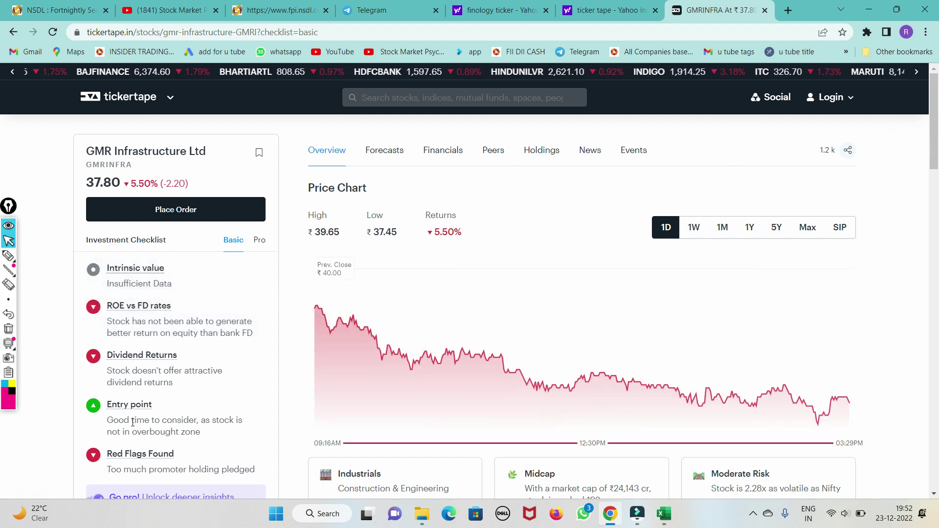
click(532, 153)
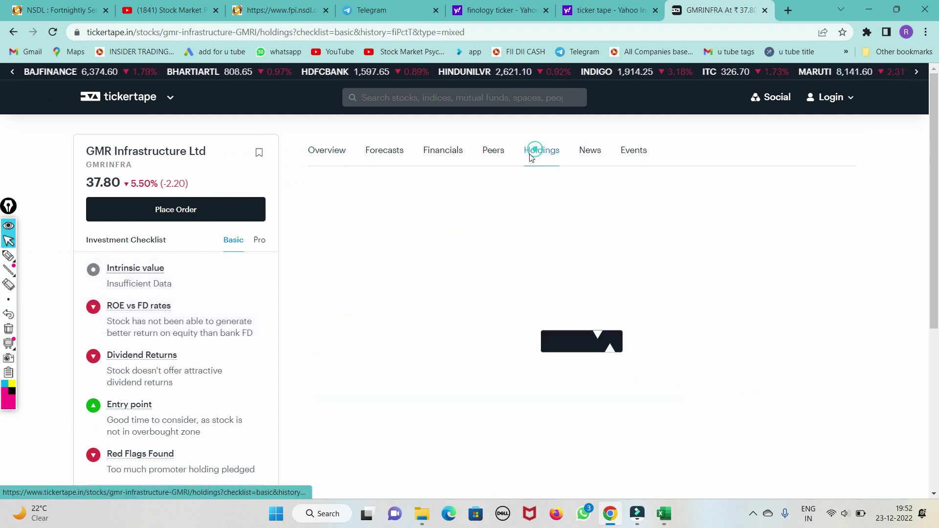
scroll(525, 321, down, 5)
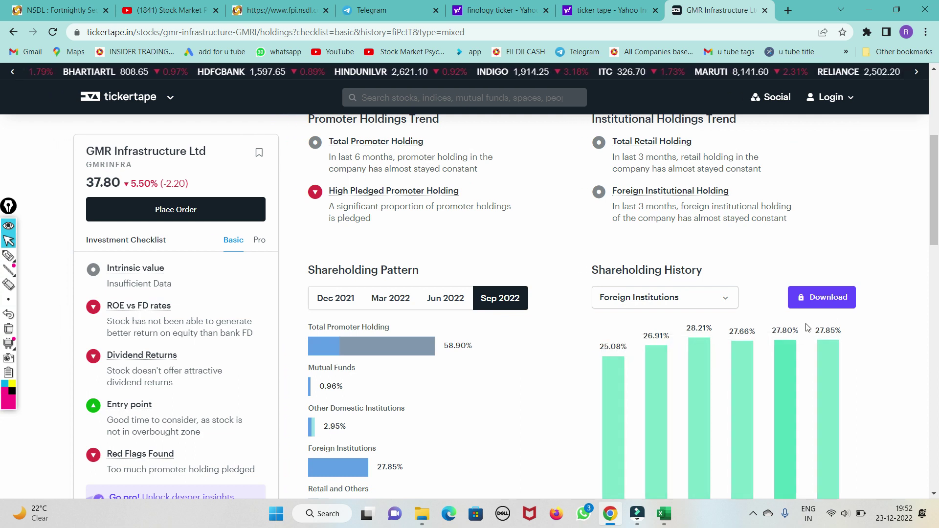
Show the Shareholding History for Total Promoter Holding and examine the pledged and unpledged shares per quarter
click(722, 302)
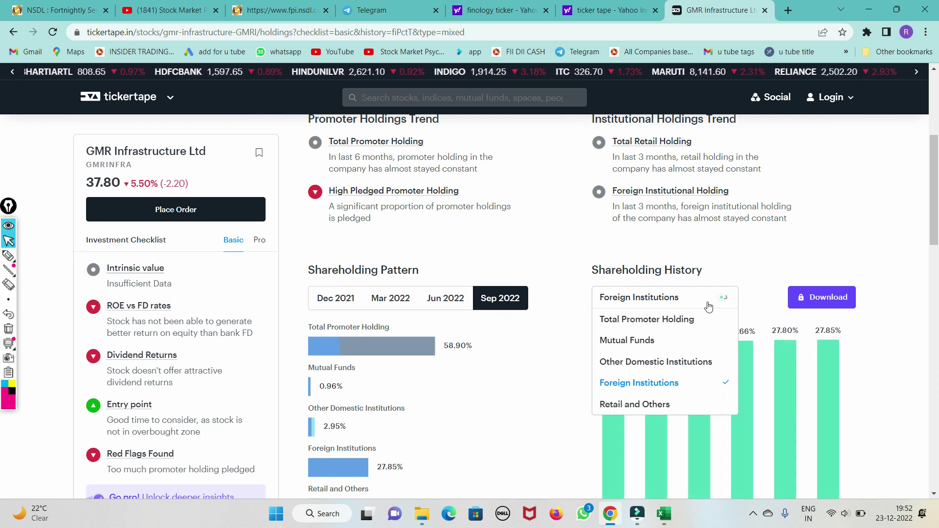
click(635, 321)
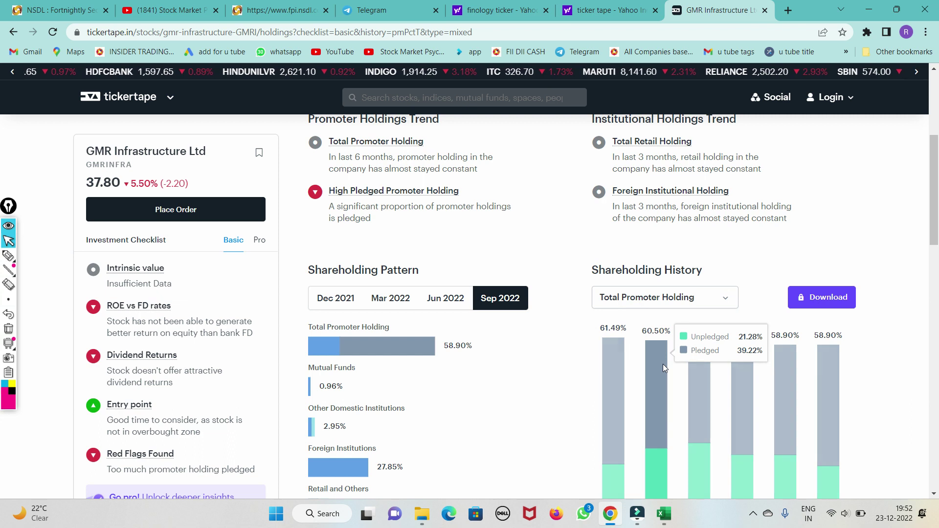
scroll(662, 367, down, 3)
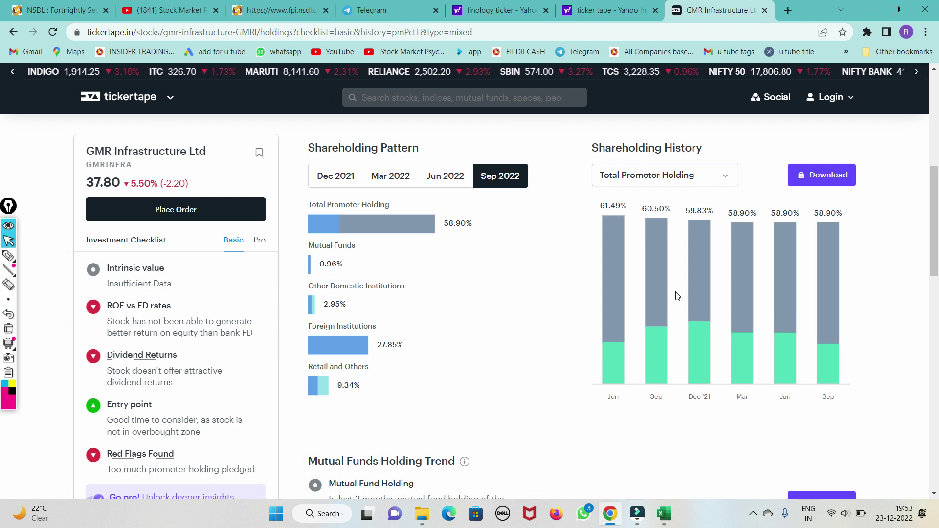
mouse_move(618, 217)
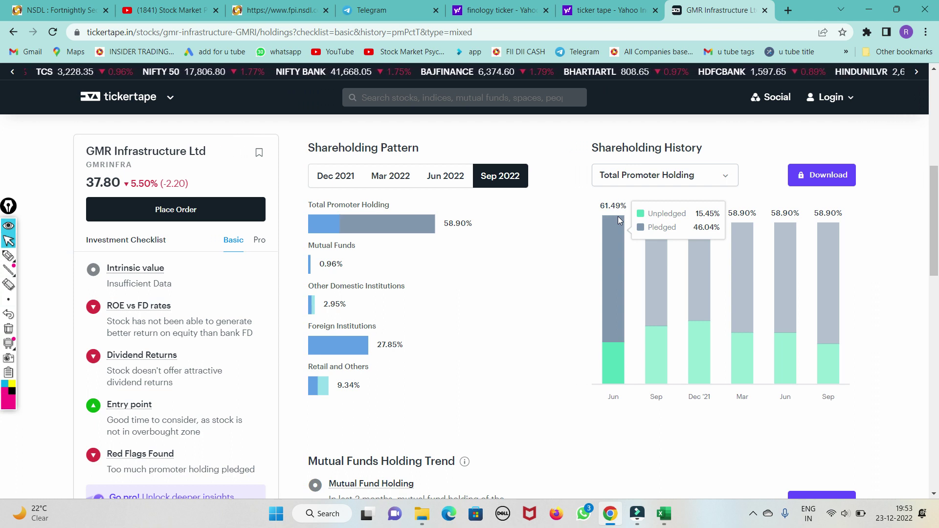
Switch to Excel and examine the SHRIRAMPPS daily history on the EOD DYNAMIC DATA sheet down to its oldest date
click(664, 514)
click(98, 477)
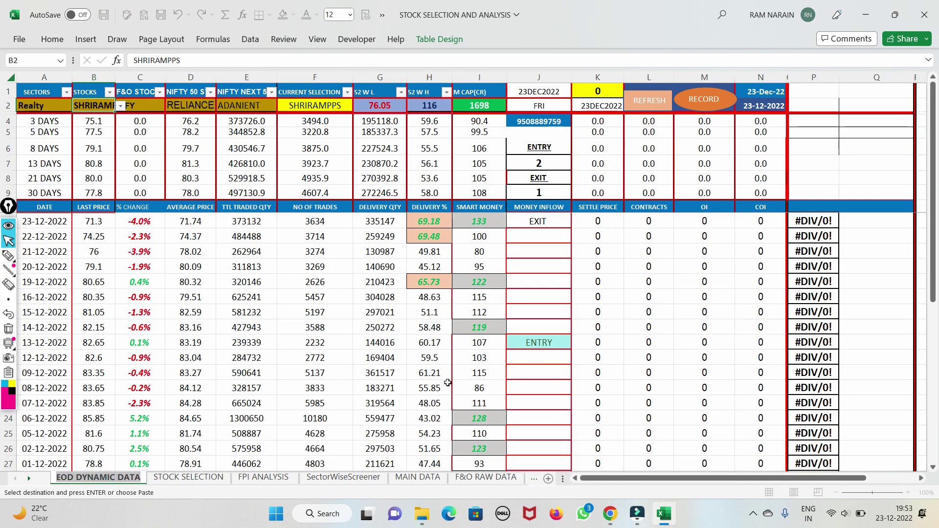
click(533, 411)
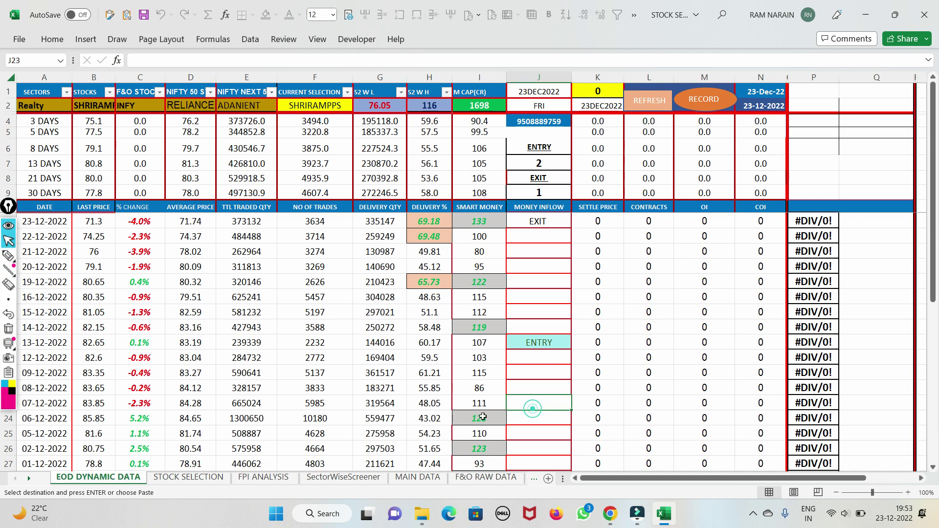
click(467, 413)
scroll(467, 410, down, 3)
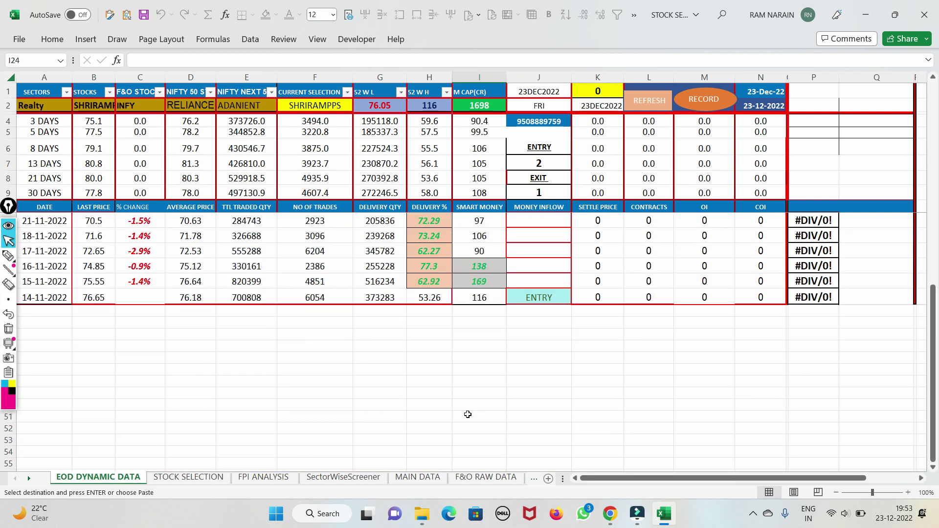
scroll(468, 413, up, 3)
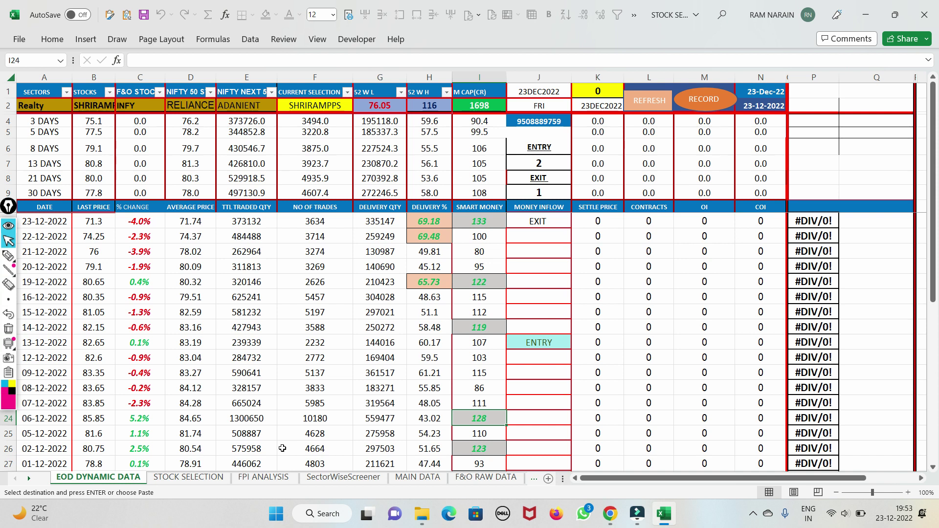
Circle and box the contact phone number above the ENTRY and EXIT cells with the annotation pen
click(8, 255)
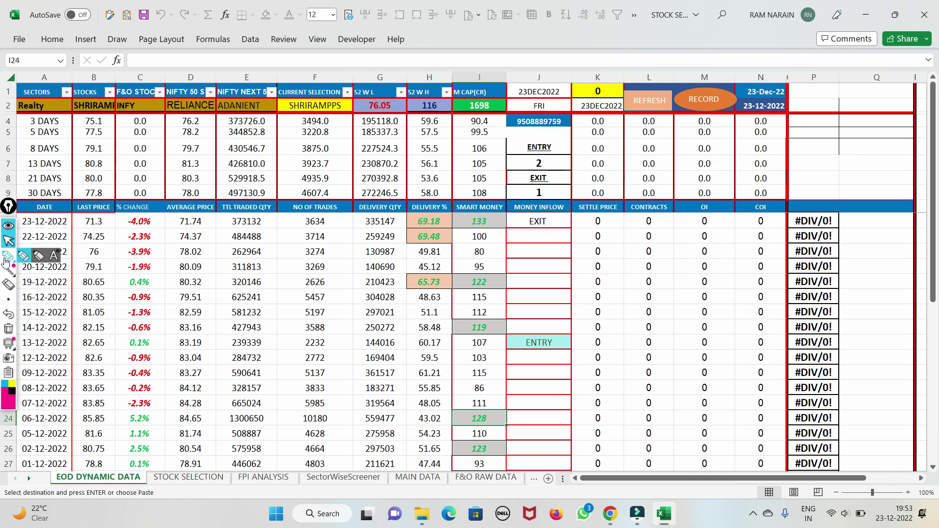
mouse_move(570, 118)
mouse_down()
mouse_move(538, 116)
mouse_move(513, 128)
mouse_move(536, 140)
mouse_move(577, 123)
mouse_up()
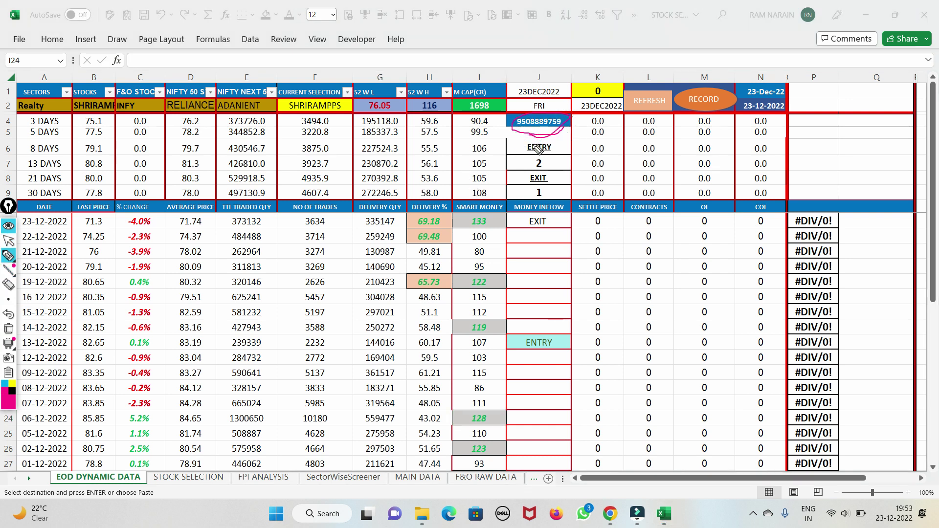
mouse_move(506, 131)
mouse_down()
mouse_move(582, 131)
mouse_move(494, 131)
mouse_move(523, 132)
mouse_up()
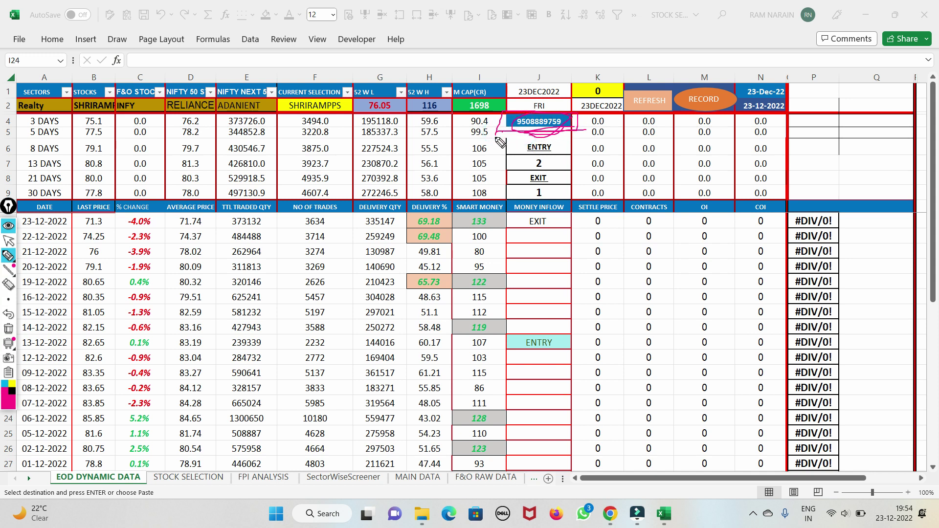
mouse_move(7, 258)
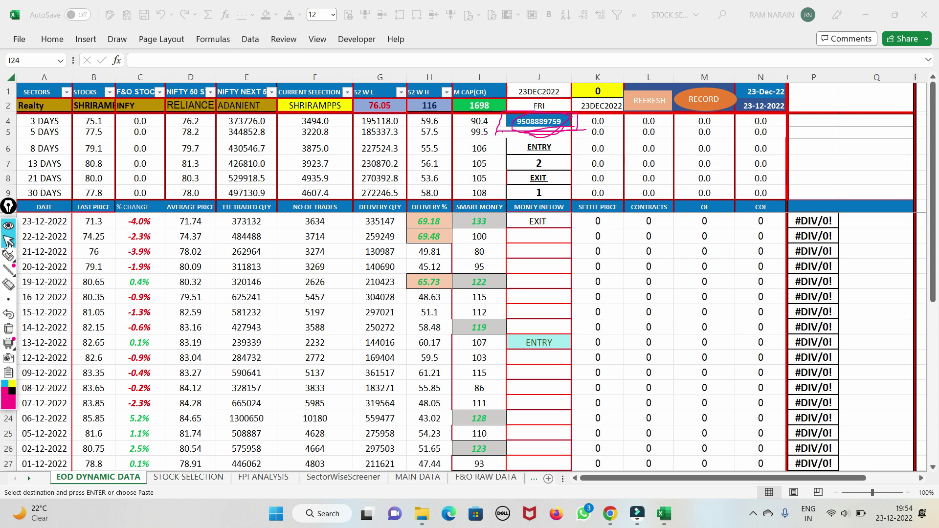
click(8, 242)
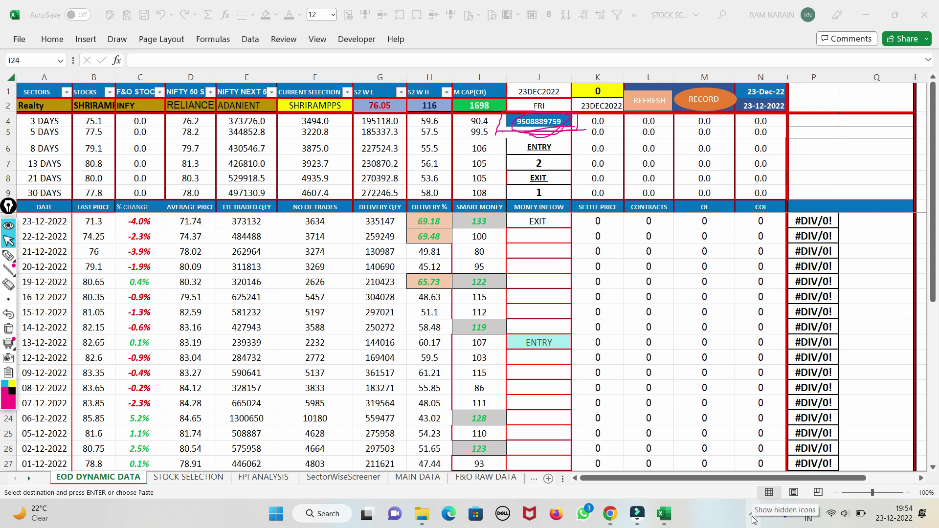
Switch to Chrome, show the Stock Market Psychology YouTube videos page, and browse the recent posts in its Telegram group
click(609, 514)
click(195, 10)
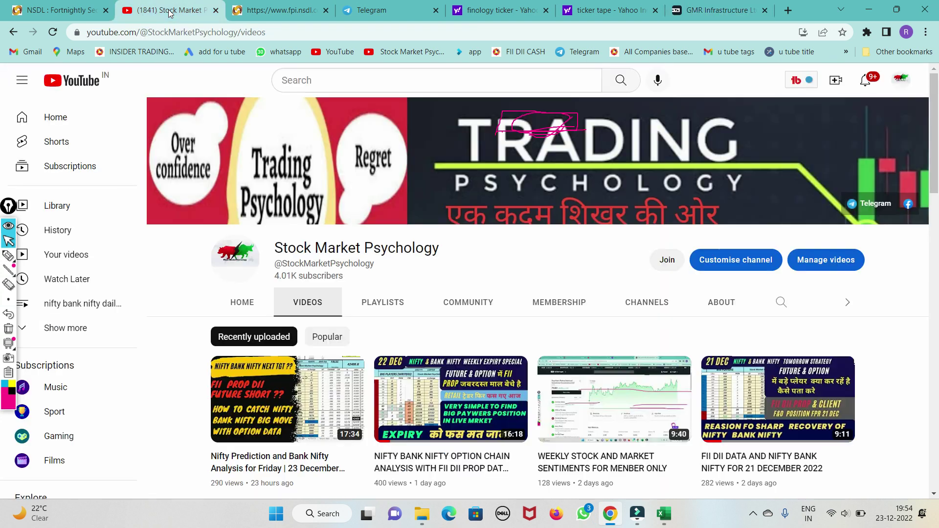
click(377, 15)
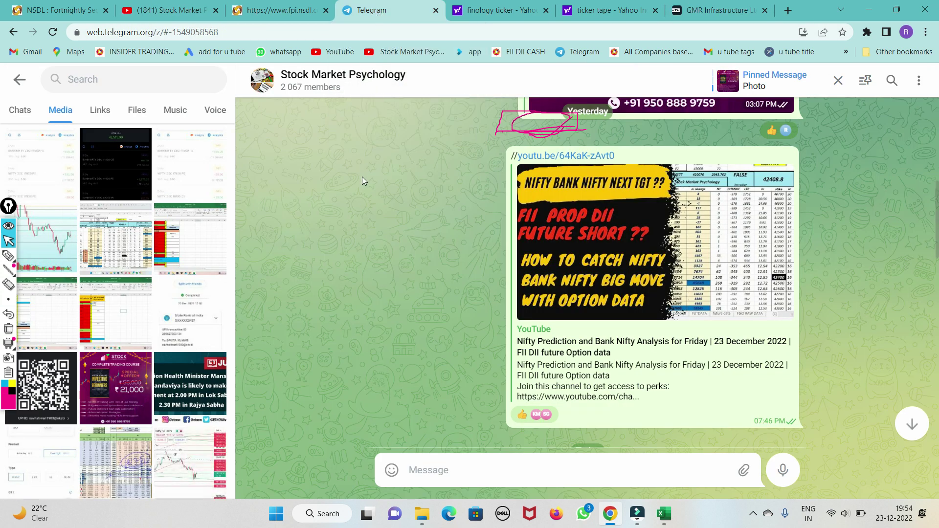
scroll(359, 240, up, 3)
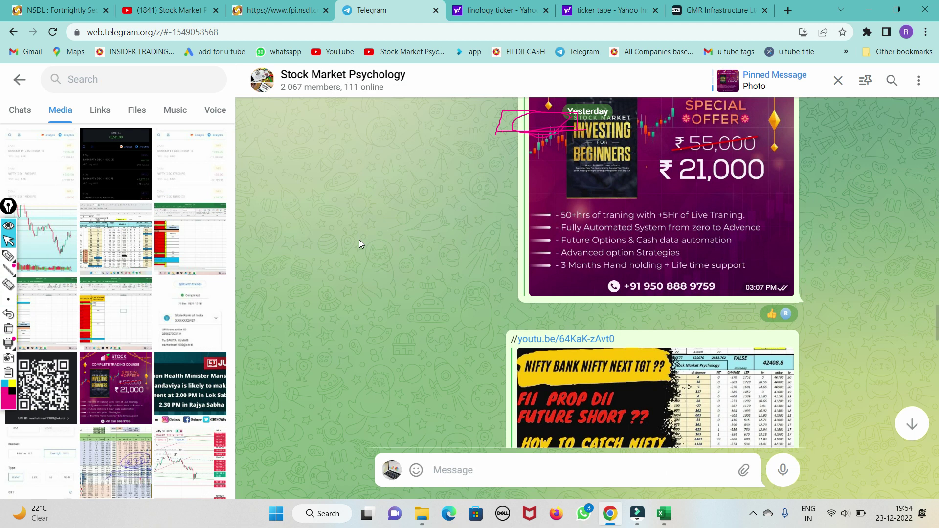
scroll(359, 240, up, 1)
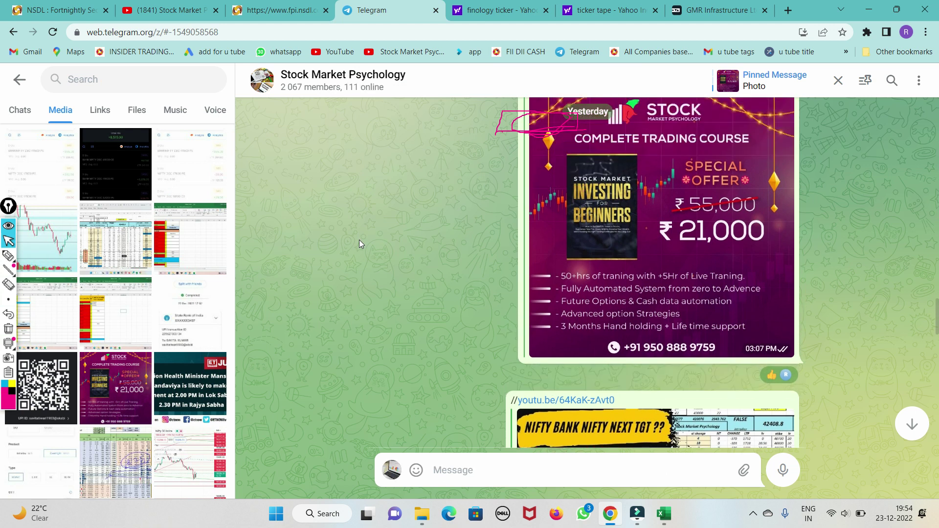
scroll(397, 232, down, 10)
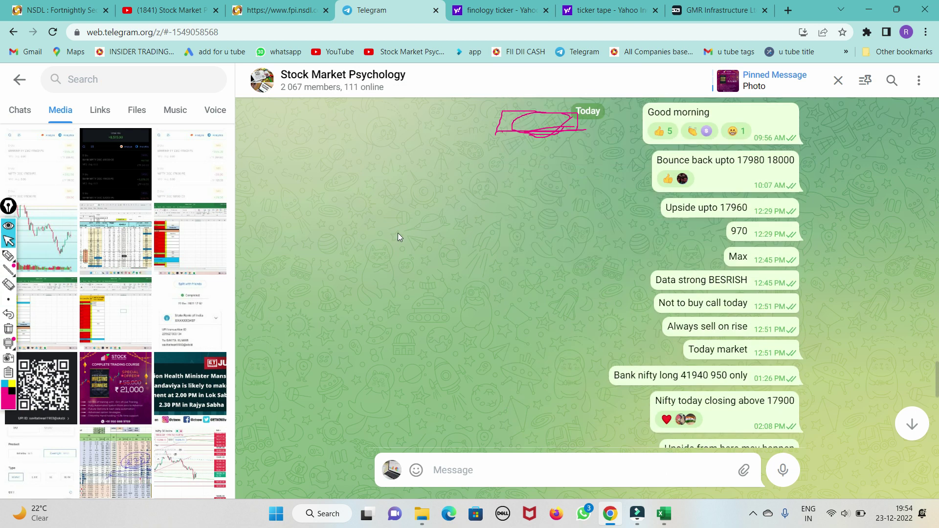
scroll(398, 232, up, 1)
click(8, 255)
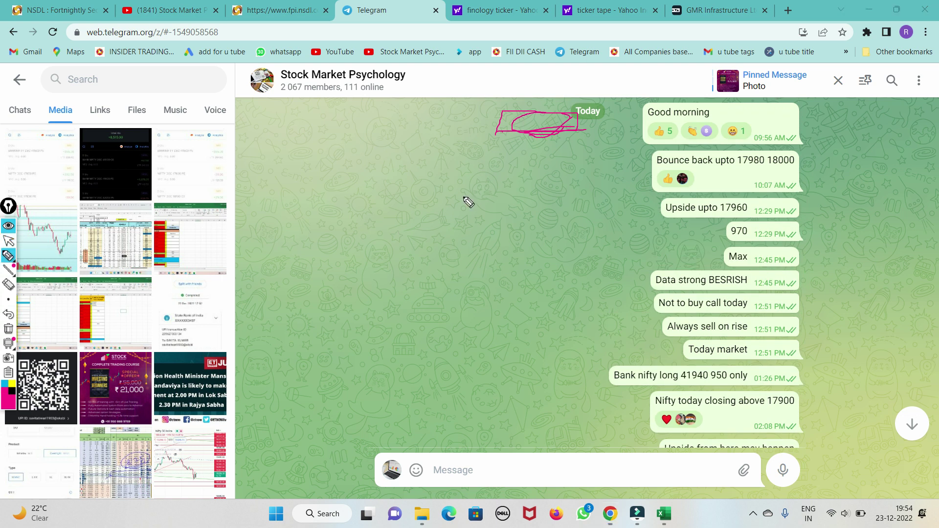
mouse_move(793, 156)
mouse_down()
mouse_move(740, 163)
mouse_move(792, 168)
mouse_move(707, 190)
mouse_move(657, 221)
mouse_move(828, 234)
mouse_move(762, 222)
mouse_up()
click(9, 328)
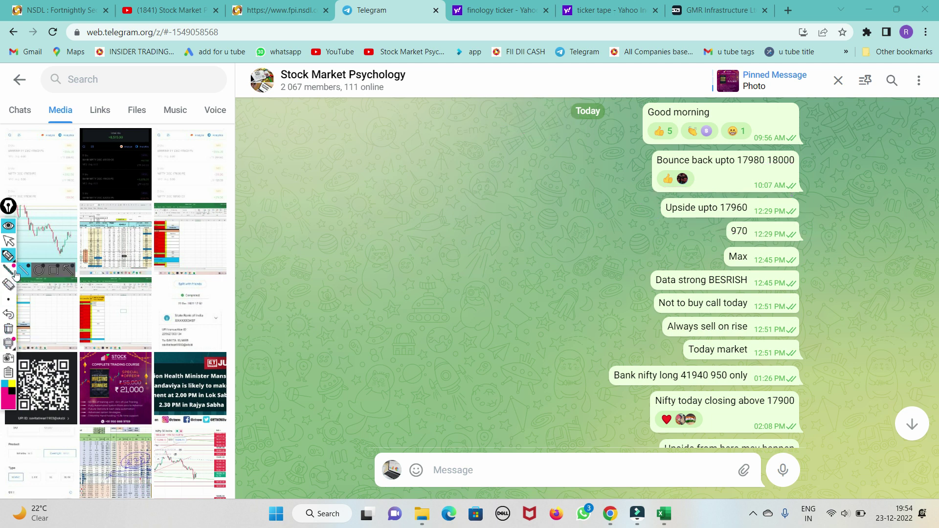
click(9, 242)
Underline today's messages from "Always sell on rise" to "Nifty today closing above 17900" with the pen, and clear the marks
scroll(582, 318, down, 1)
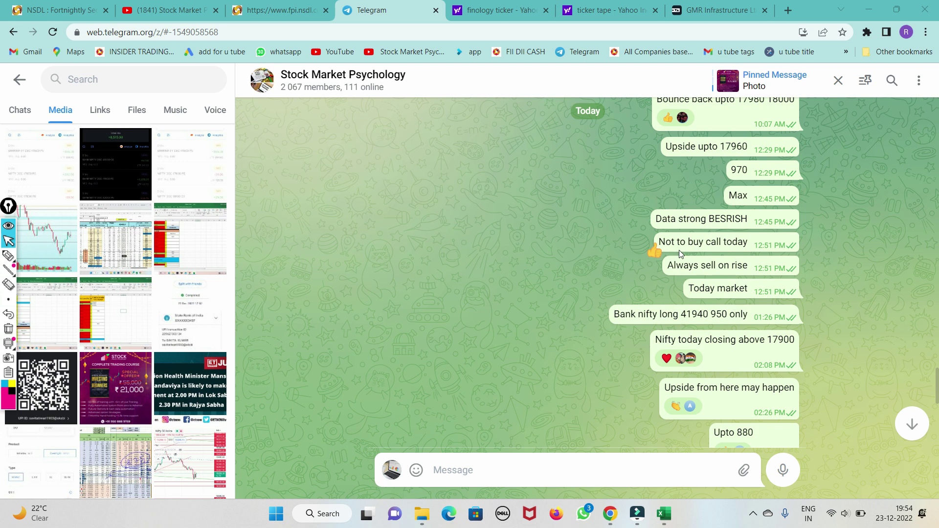
click(8, 255)
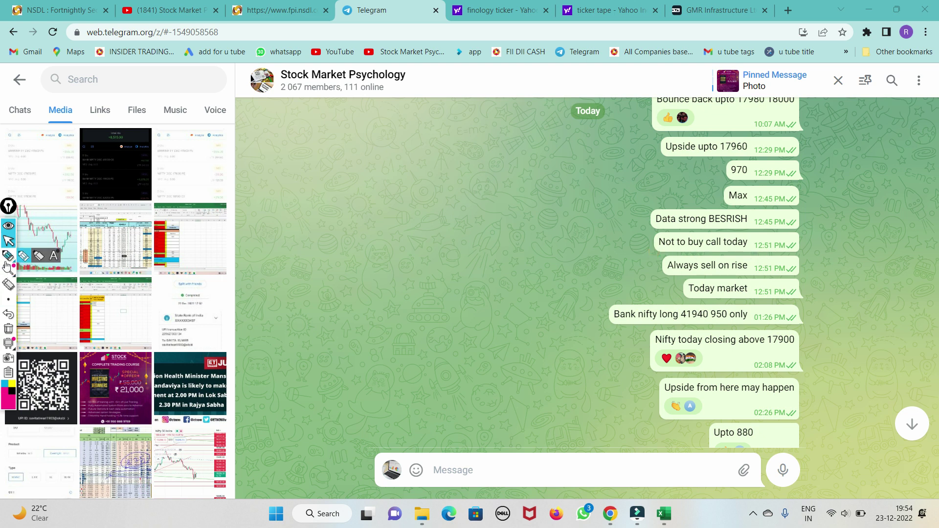
mouse_move(636, 279)
mouse_down()
mouse_move(688, 286)
mouse_move(779, 266)
mouse_move(687, 258)
mouse_up()
drag(750, 279, 751, 294)
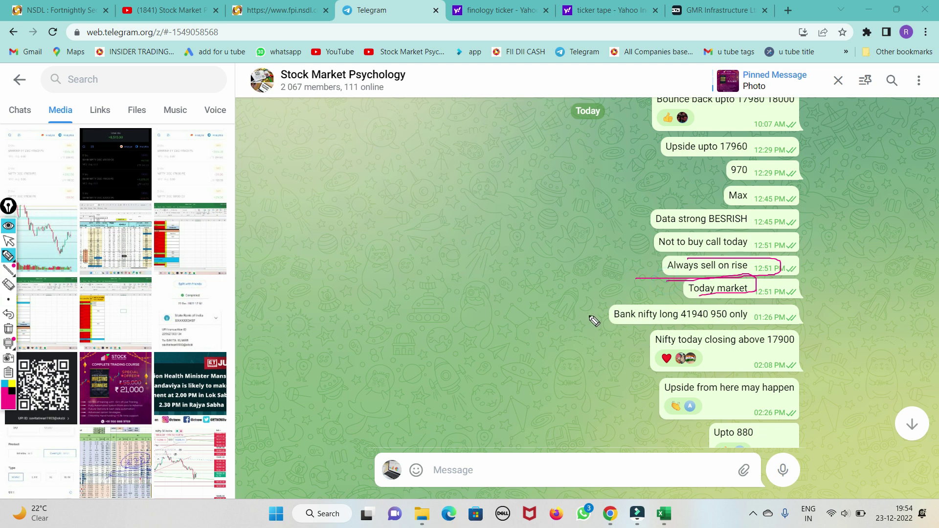
mouse_move(588, 317)
mouse_down()
mouse_move(704, 326)
mouse_move(690, 317)
mouse_up()
drag(637, 350, 790, 344)
mouse_move(727, 355)
mouse_down()
mouse_move(792, 352)
mouse_move(761, 350)
mouse_move(815, 337)
mouse_up()
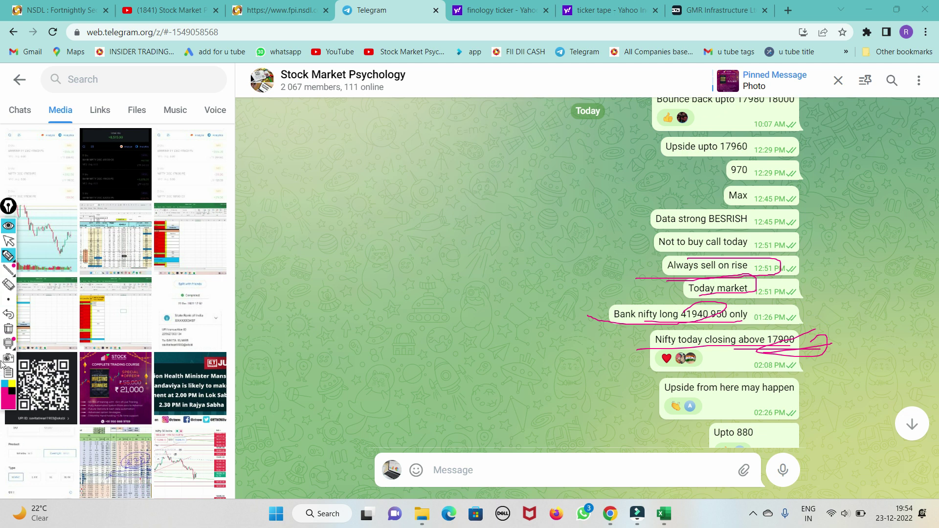
click(9, 328)
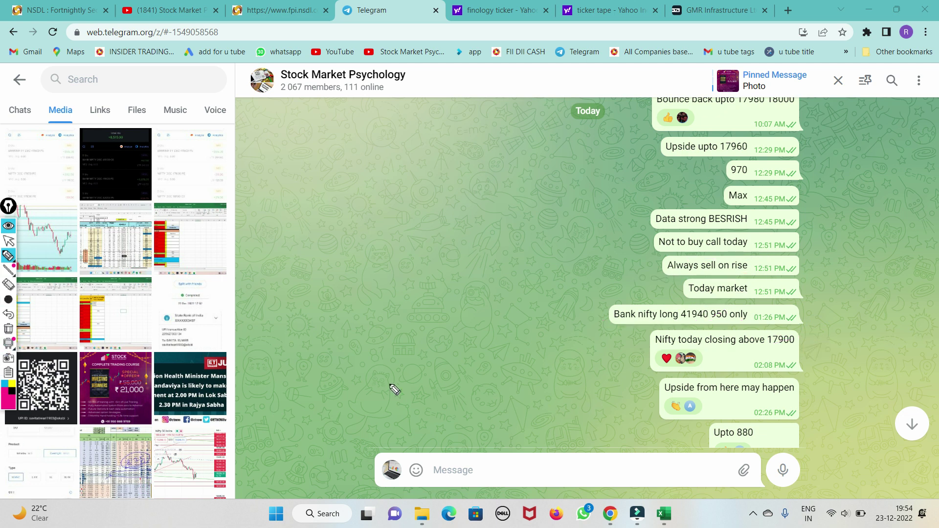
click(8, 241)
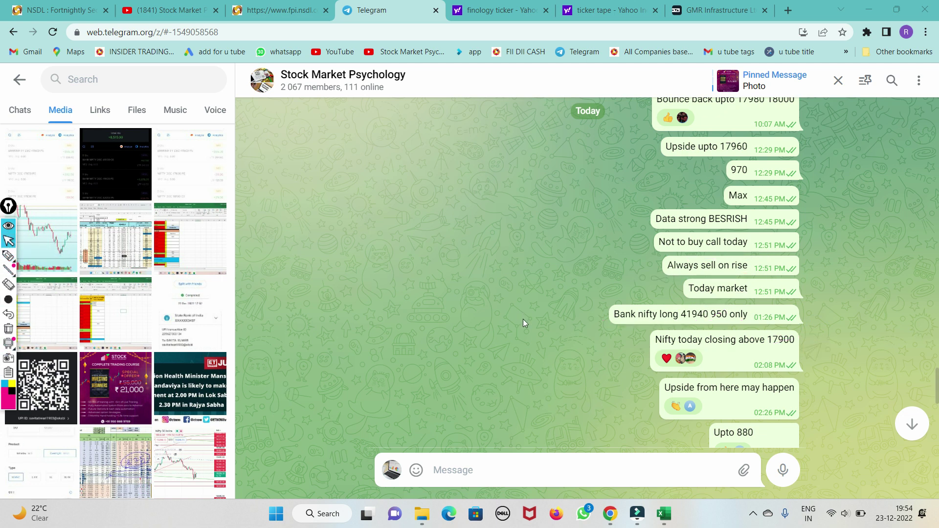
Go back to yesterday's Complete Trading Course special offer post in the Telegram group and examine it
scroll(524, 320, up, 3)
scroll(524, 323, up, 3)
scroll(523, 324, up, 3)
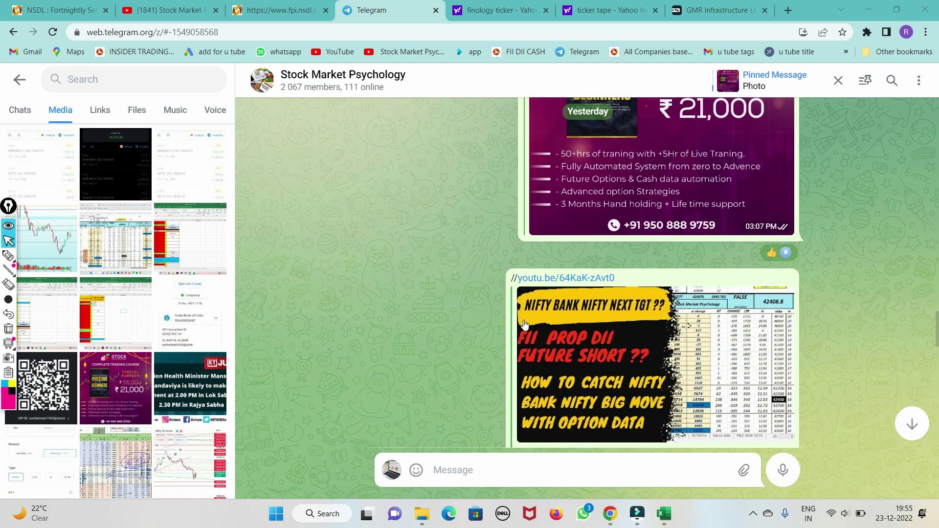
scroll(524, 324, up, 3)
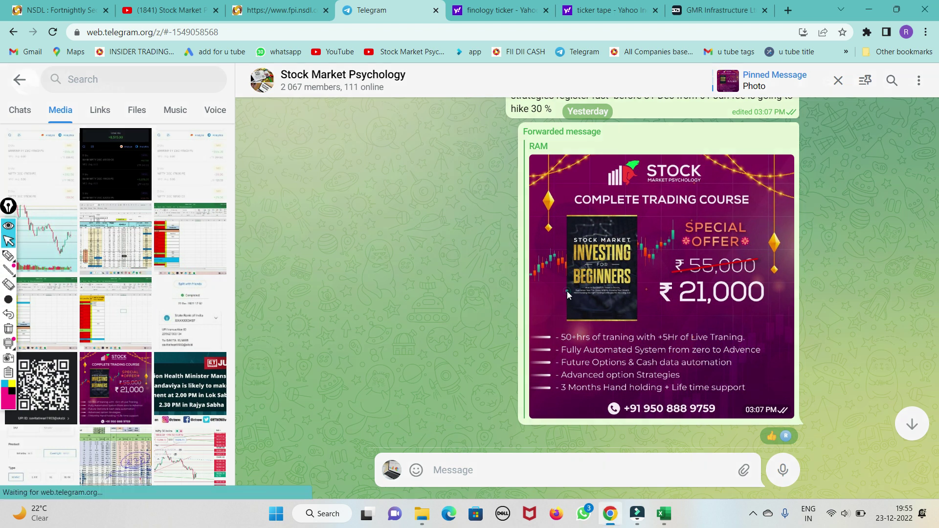
Open the Complete Trading Course offer image full size and handwrite "5 Jan" beside the special offer with the pen
click(568, 291)
click(9, 257)
mouse_move(691, 204)
mouse_down()
mouse_move(697, 230)
mouse_move(680, 262)
mouse_move(732, 199)
mouse_up()
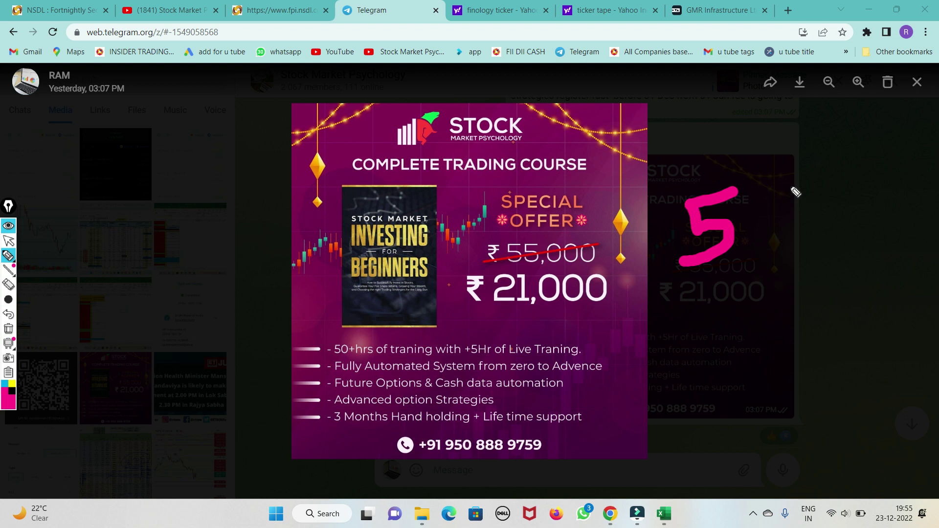
drag(793, 193, 771, 244)
mouse_move(779, 192)
mouse_down()
mouse_move(842, 185)
mouse_move(890, 206)
mouse_move(895, 225)
mouse_up()
drag(796, 249, 797, 238)
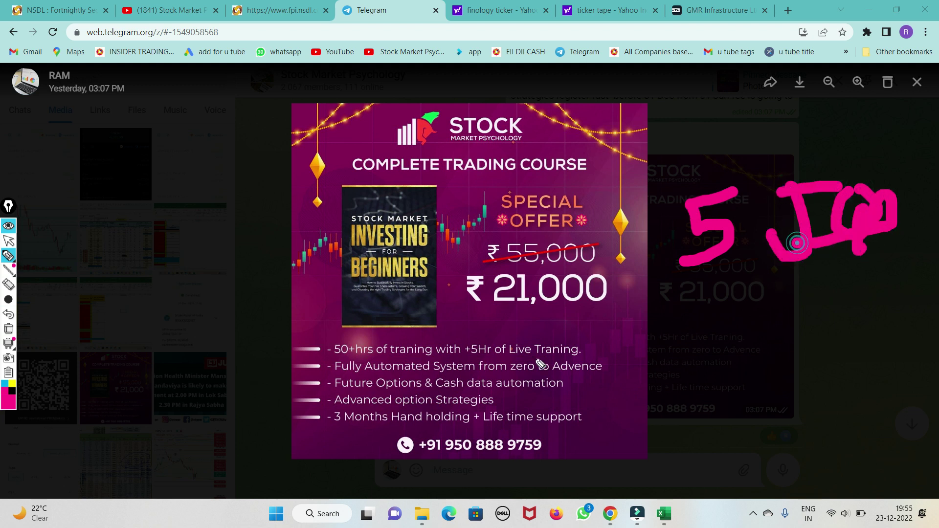
Mark up the offer image with the pen: circle the contact number, write "31 J" beside the course features, and tick the ₹ 21,000 price
mouse_move(349, 440)
mouse_down()
mouse_move(447, 431)
mouse_move(572, 444)
mouse_move(440, 476)
mouse_move(374, 457)
mouse_move(402, 432)
mouse_up()
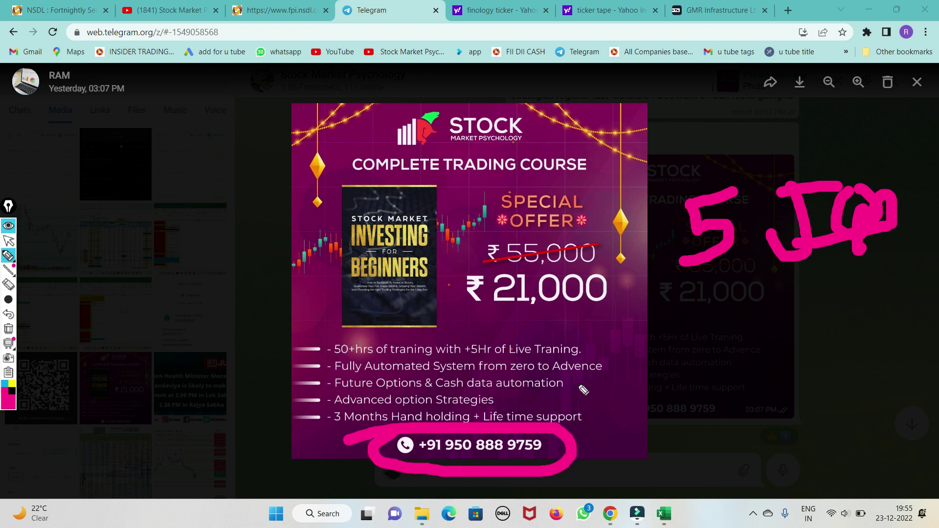
mouse_move(580, 319)
mouse_down()
mouse_move(620, 367)
mouse_move(606, 402)
mouse_up()
drag(654, 311, 654, 389)
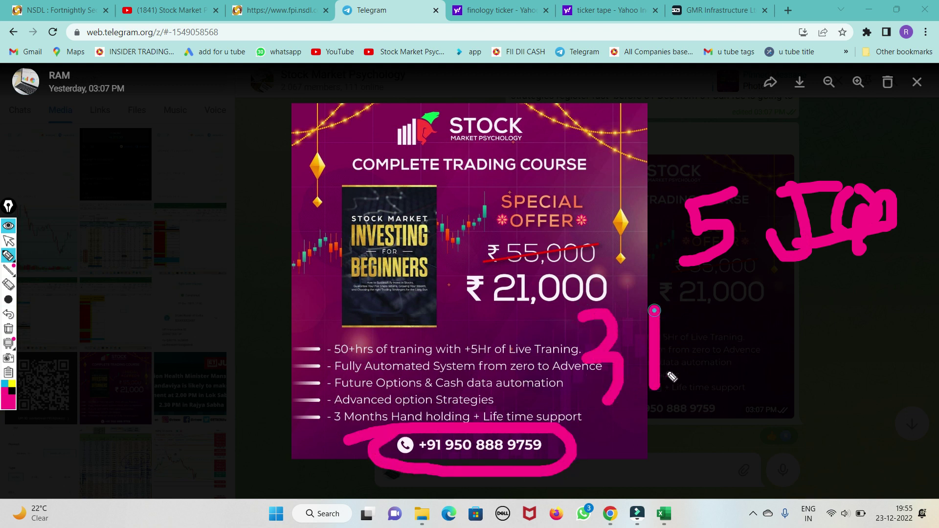
drag(741, 293, 712, 370)
drag(707, 281, 758, 276)
drag(490, 304, 563, 275)
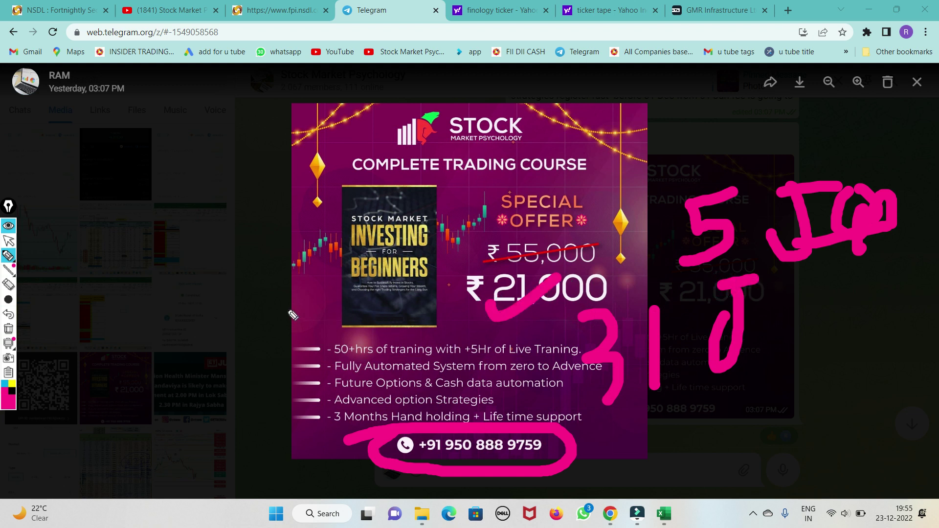
Handwrite a short word over the book cover and course features, circle it, and clear all annotation marks
mouse_move(301, 300)
mouse_down()
mouse_move(325, 379)
mouse_move(338, 381)
mouse_up()
mouse_move(373, 332)
mouse_down()
mouse_move(370, 366)
mouse_move(402, 340)
mouse_move(431, 391)
mouse_up()
drag(431, 350, 465, 367)
mouse_move(455, 291)
mouse_down()
mouse_move(325, 406)
mouse_move(428, 322)
mouse_up()
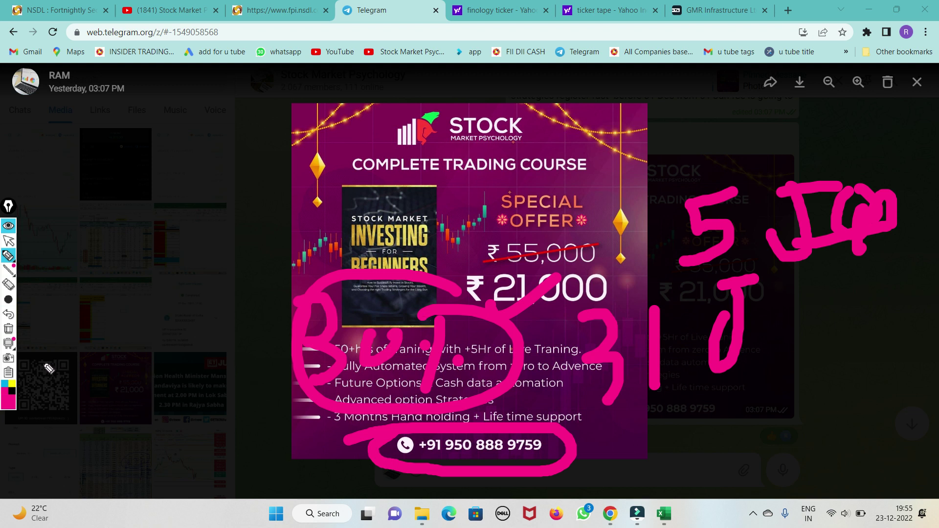
click(7, 329)
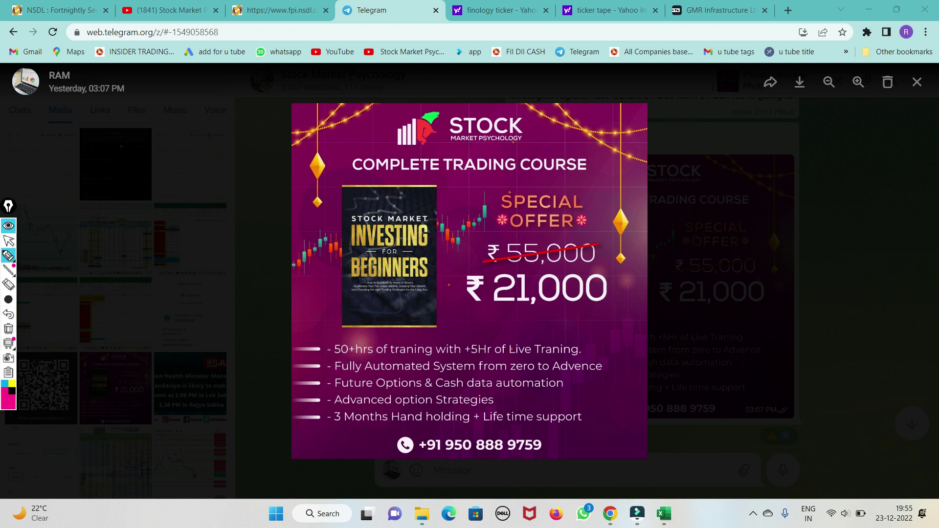